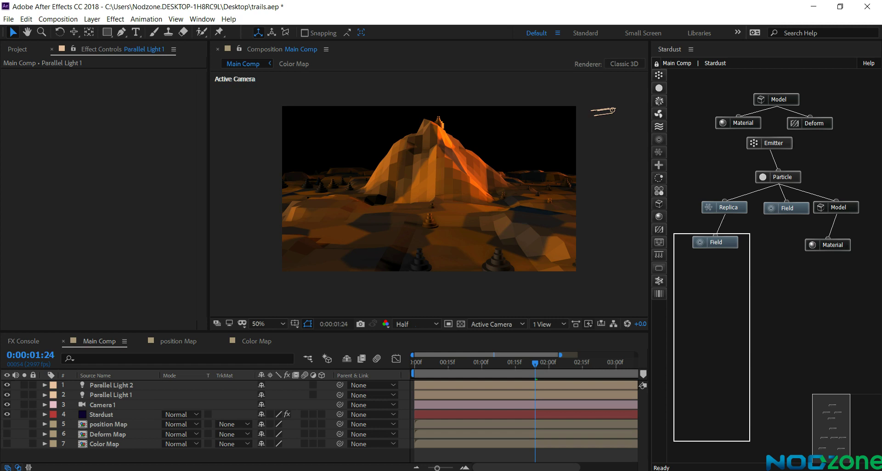
# - Duplicate the Stardust Emitter node to create Emitter 2
pyautogui.click(329, 227)
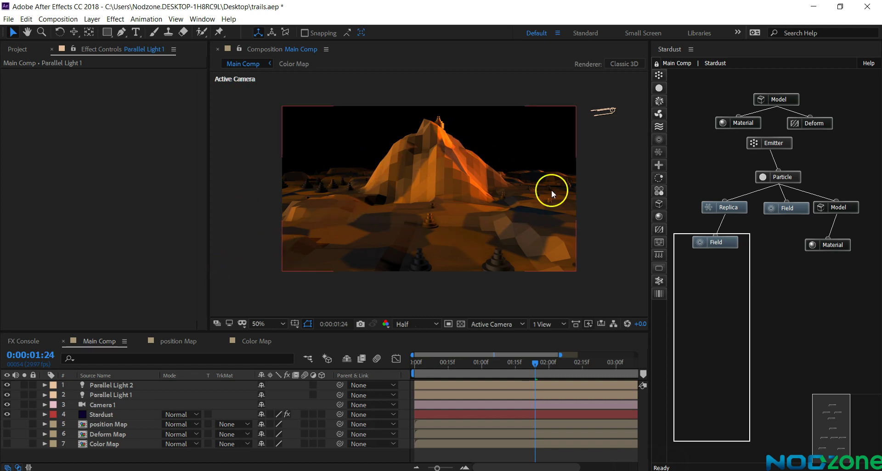
pyautogui.moveTo(446, 199); pyautogui.dragTo(743, 316)
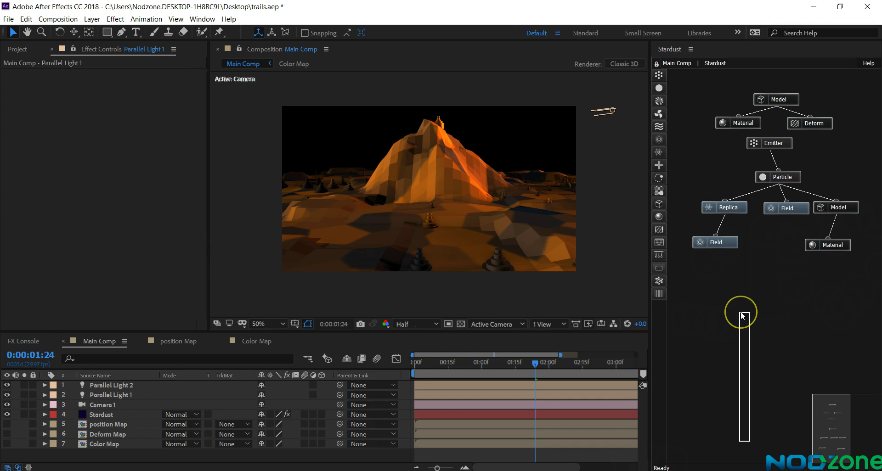
pyautogui.moveTo(743, 316)
pyautogui.mouseDown()
pyautogui.moveTo(762, 141)
pyautogui.moveTo(785, 146)
pyautogui.moveTo(747, 328)
pyautogui.mouseUp()
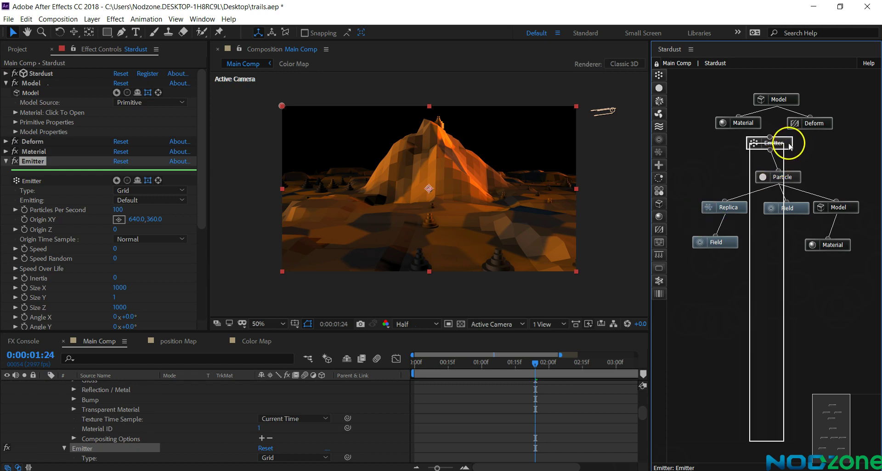
pyautogui.moveTo(747, 328); pyautogui.dragTo(786, 439)
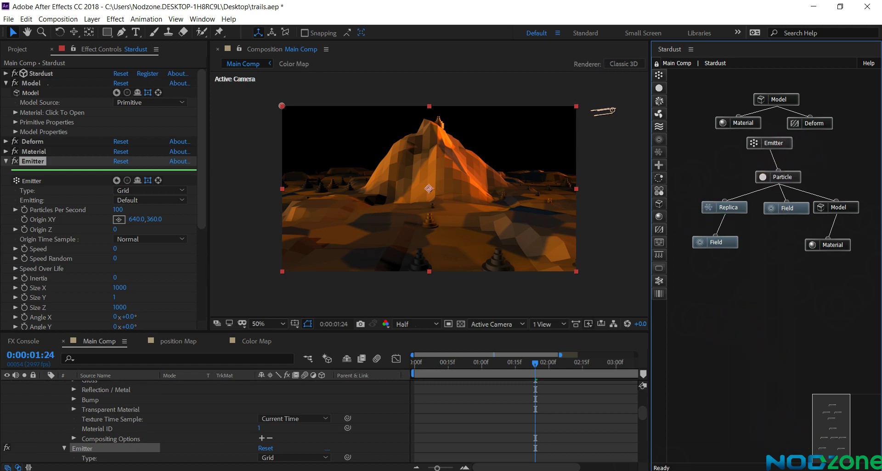
pyautogui.moveTo(763, 175); pyautogui.dragTo(769, 143)
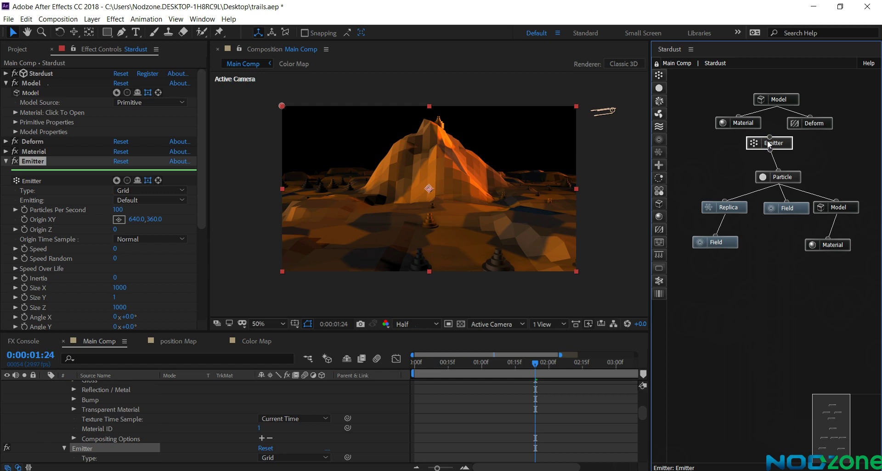
pyautogui.moveTo(768, 143)
pyautogui.mouseDown()
pyautogui.moveTo(735, 153)
pyautogui.moveTo(788, 154)
pyautogui.mouseUp()
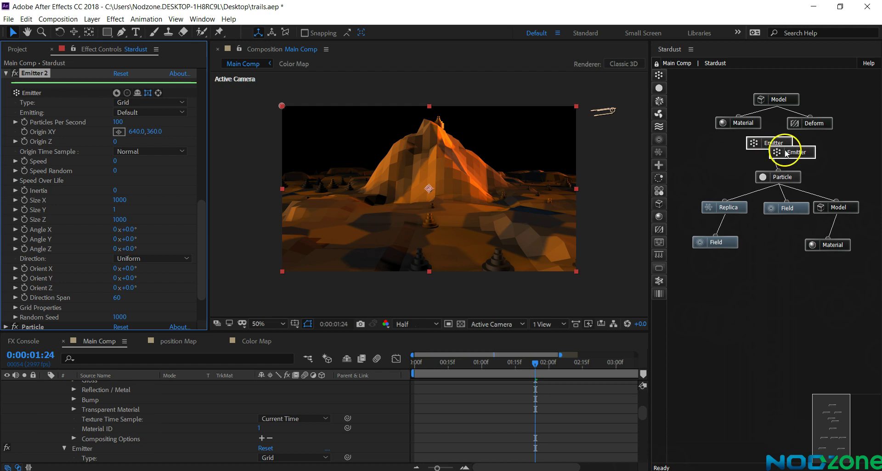
pyautogui.click(809, 154)
pyautogui.moveTo(810, 154)
pyautogui.mouseDown()
pyautogui.moveTo(787, 163)
pyautogui.moveTo(799, 156)
pyautogui.mouseUp()
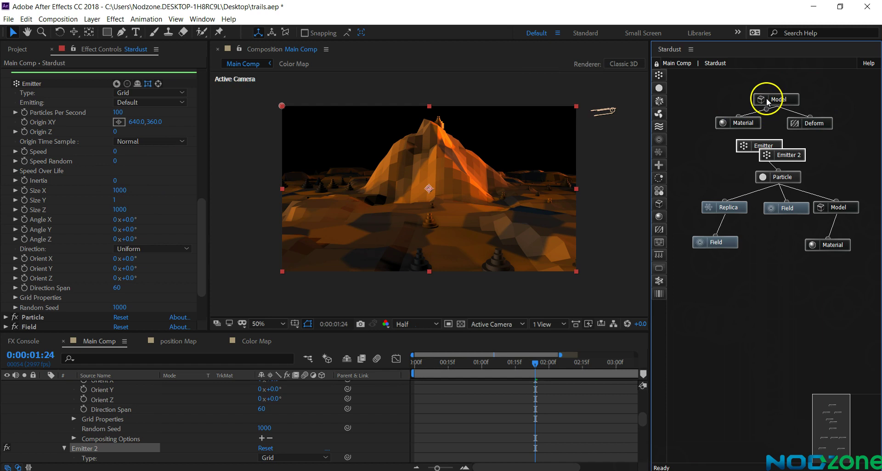
# - Turn off the original Emitter node
pyautogui.click(743, 148)
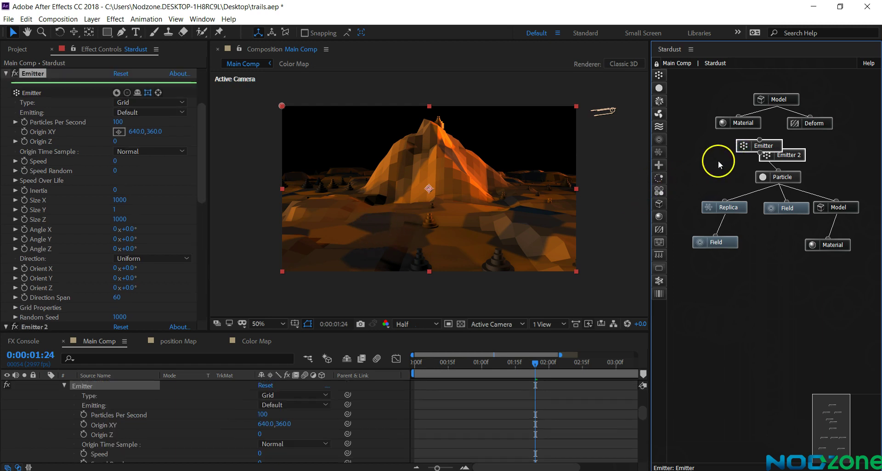
pyautogui.click(116, 92)
pyautogui.click(789, 180)
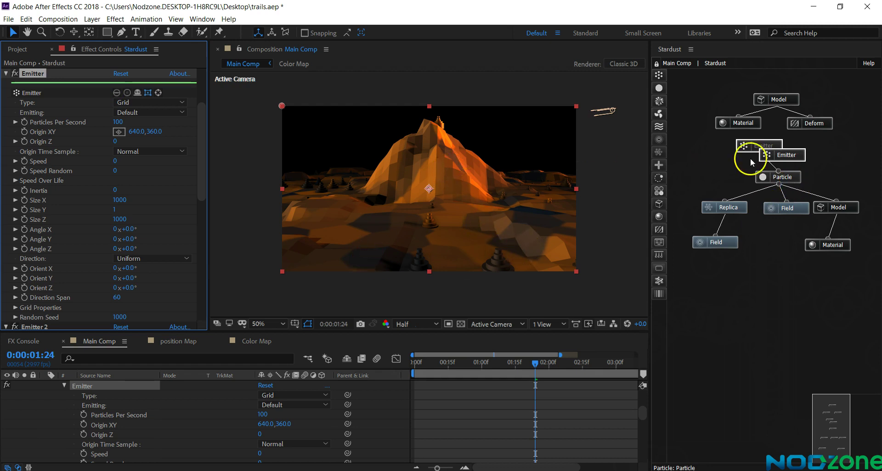
# - Move Emitter 2 away from the original, below the existing node chain
pyautogui.click(795, 157)
pyautogui.click(797, 155)
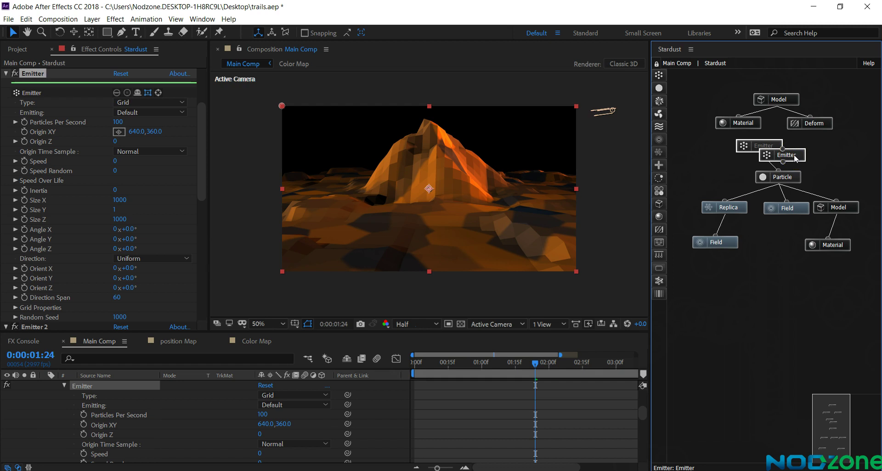
pyautogui.moveTo(795, 158); pyautogui.dragTo(792, 160)
pyautogui.click(809, 155)
pyautogui.click(790, 153)
pyautogui.click(792, 154)
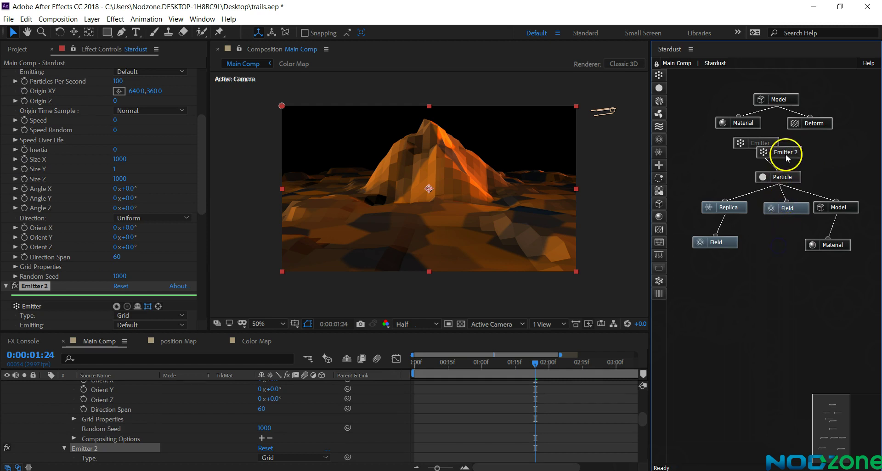
pyautogui.moveTo(784, 152); pyautogui.dragTo(781, 276)
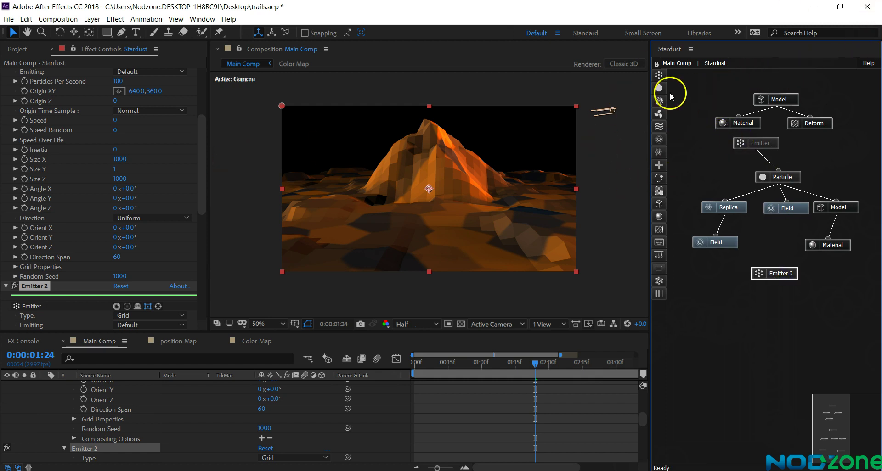
# - Add a new Particle node below Emitter 2 and link them
pyautogui.moveTo(660, 88); pyautogui.dragTo(685, 88)
pyautogui.moveTo(693, 173); pyautogui.dragTo(775, 301)
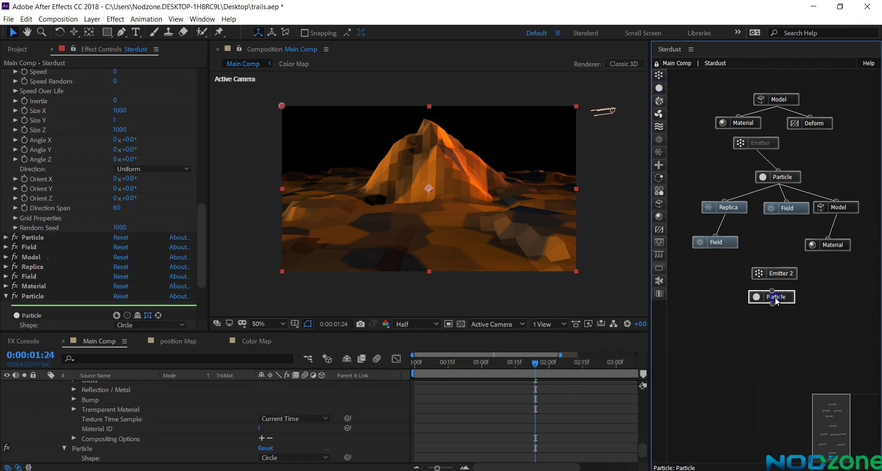
pyautogui.click(774, 295)
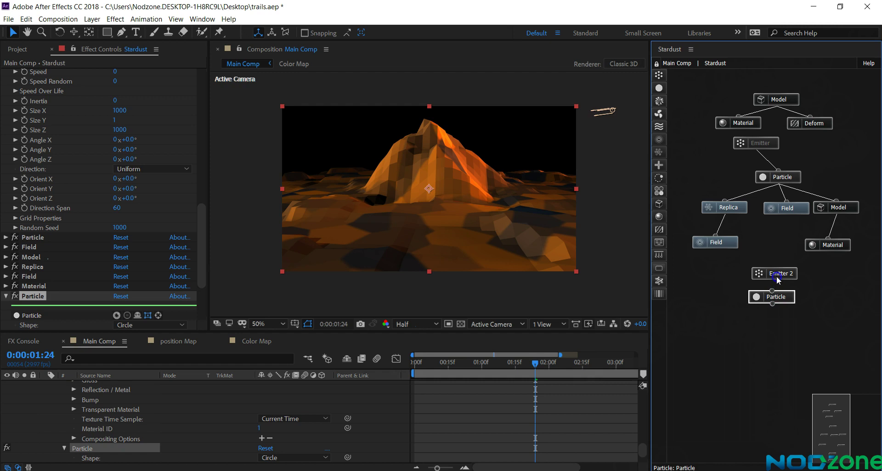
pyautogui.moveTo(778, 281); pyautogui.dragTo(776, 289)
pyautogui.click(784, 270)
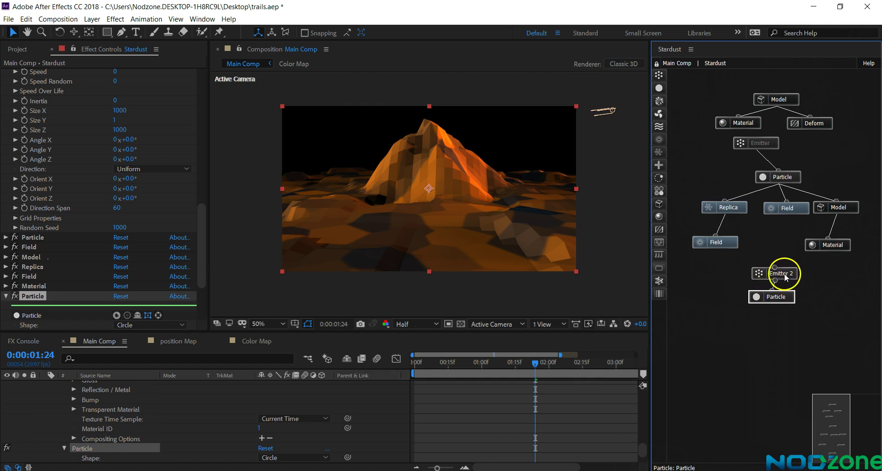
pyautogui.click(434, 195)
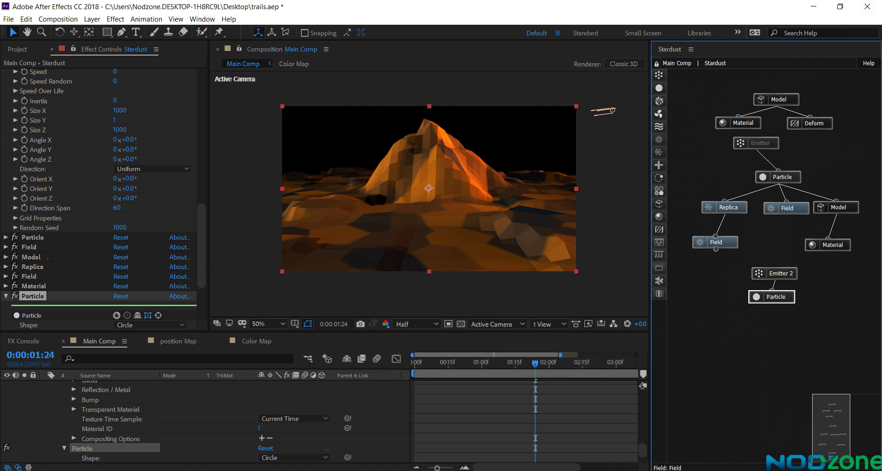
# - Set the new Particle's Shape to Cloud and Life to 10 seconds
pyautogui.click(770, 302)
pyautogui.scroll(-2, 68, 273)
pyautogui.scroll(-3, 68, 273)
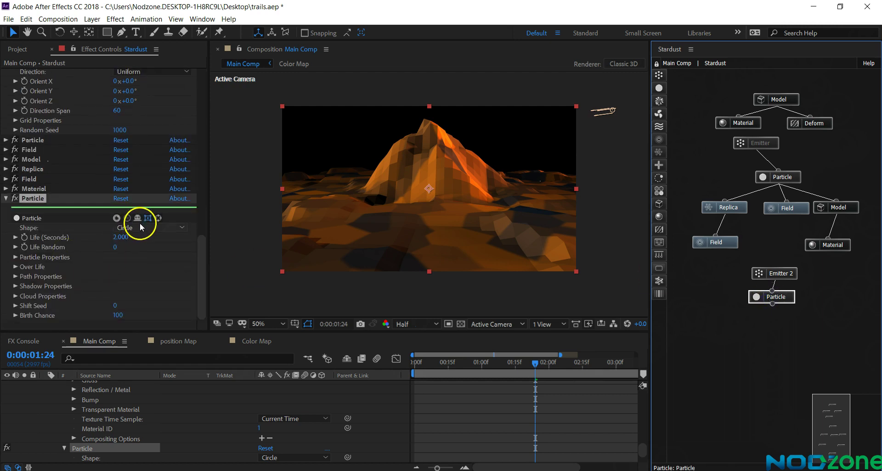
pyautogui.click(133, 228)
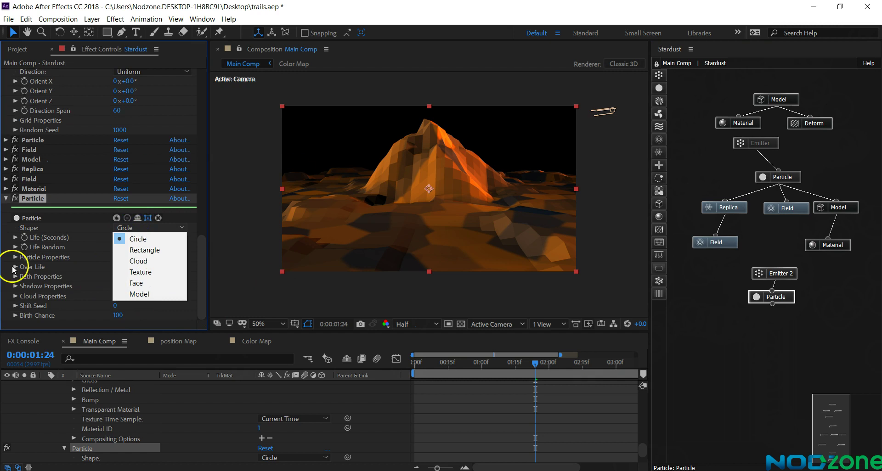
pyautogui.click(152, 260)
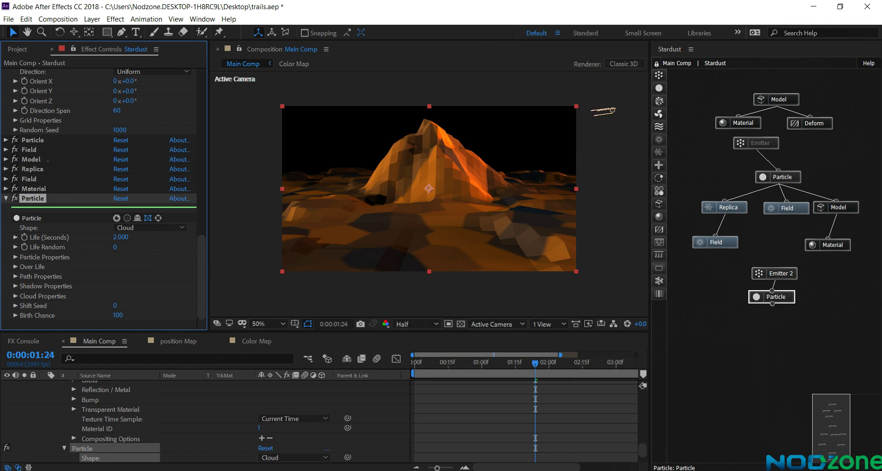
pyautogui.click(118, 237)
pyautogui.write('10')
pyautogui.click(140, 242)
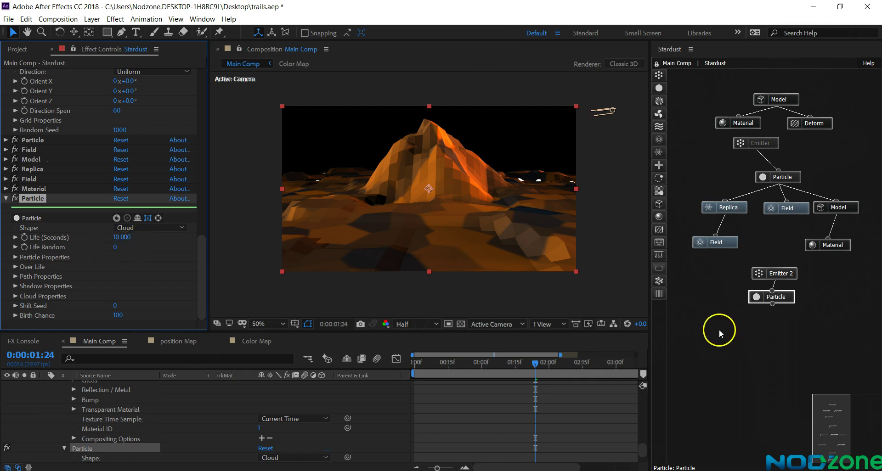
# - Connect Emitter 2's output to the new Particle and show Emitter 2's settings
pyautogui.click(769, 279)
pyautogui.click(181, 219)
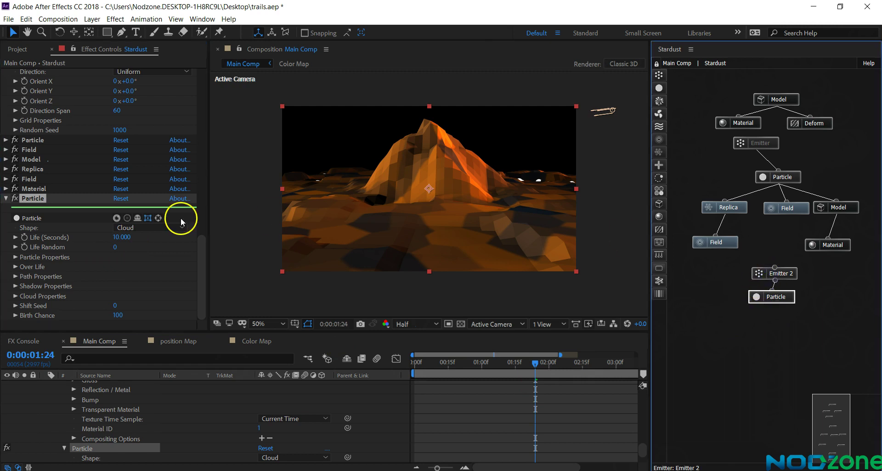
pyautogui.click(755, 275)
pyautogui.click(210, 213)
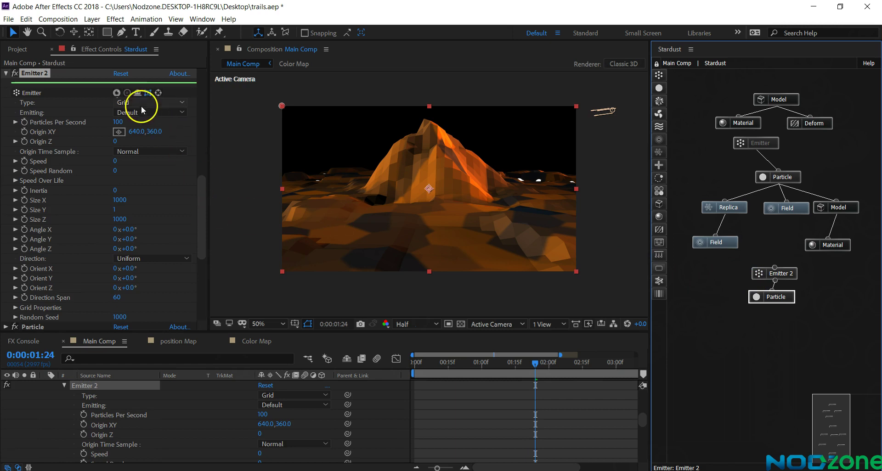
# - Raise Emitter 2's origin Y to 278 and shorten the cloud particles' life to 2 seconds
pyautogui.click(140, 125)
pyautogui.moveTo(140, 125)
pyautogui.mouseDown()
pyautogui.moveTo(132, 121)
pyautogui.moveTo(128, 189)
pyautogui.mouseUp()
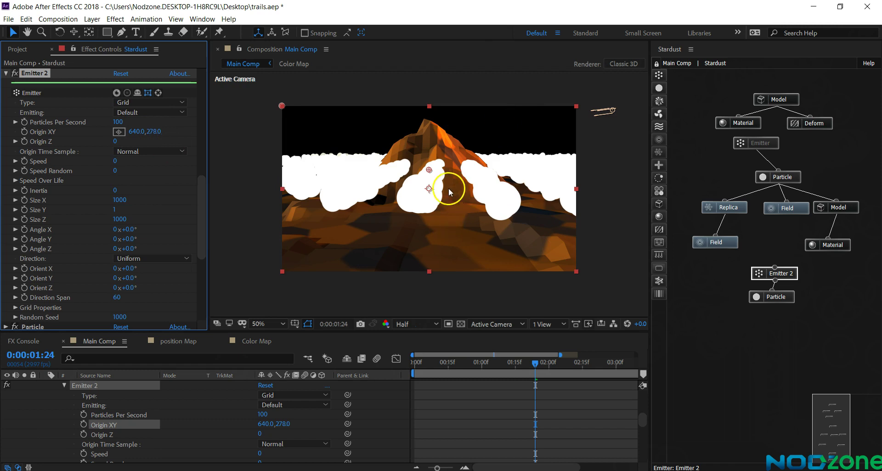
pyautogui.click(767, 302)
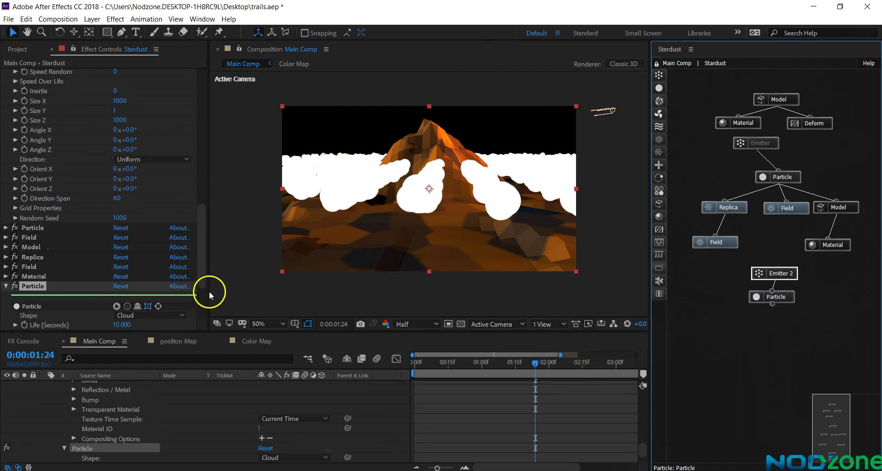
pyautogui.scroll(-5, 96, 295)
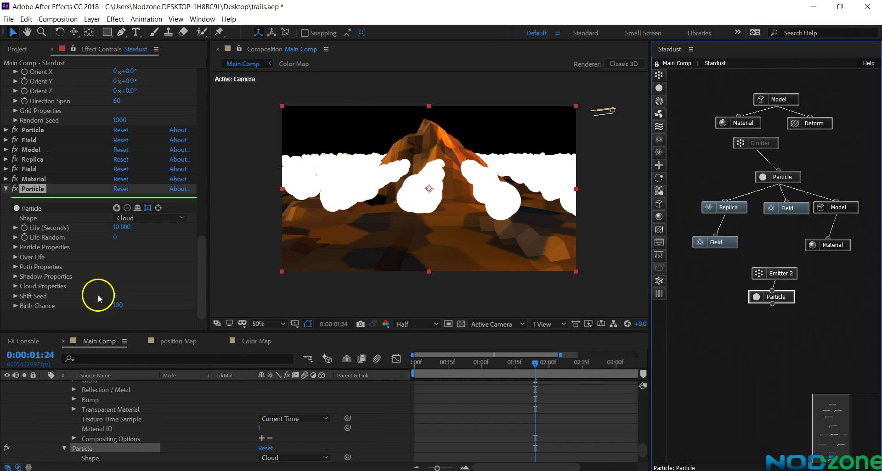
pyautogui.click(17, 247)
pyautogui.scroll(-2, 166, 184)
pyautogui.click(125, 188)
pyautogui.write('2.000')
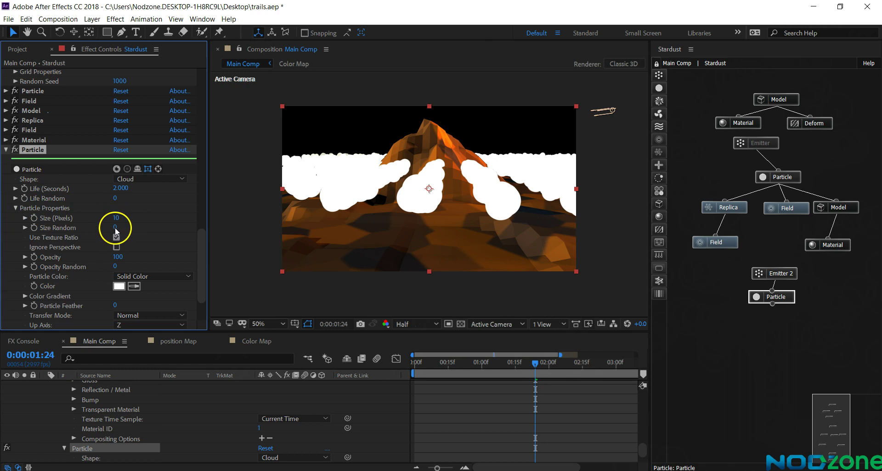
# - Give the cloud particles size random 71, opacity 20 and full feathering
pyautogui.moveTo(116, 229); pyautogui.dragTo(139, 227)
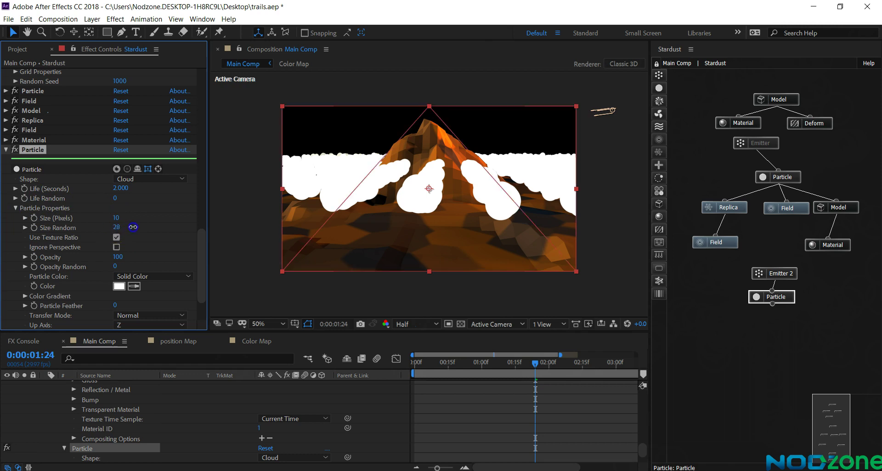
pyautogui.moveTo(138, 227); pyautogui.dragTo(157, 227)
pyautogui.scroll(-1, 148, 246)
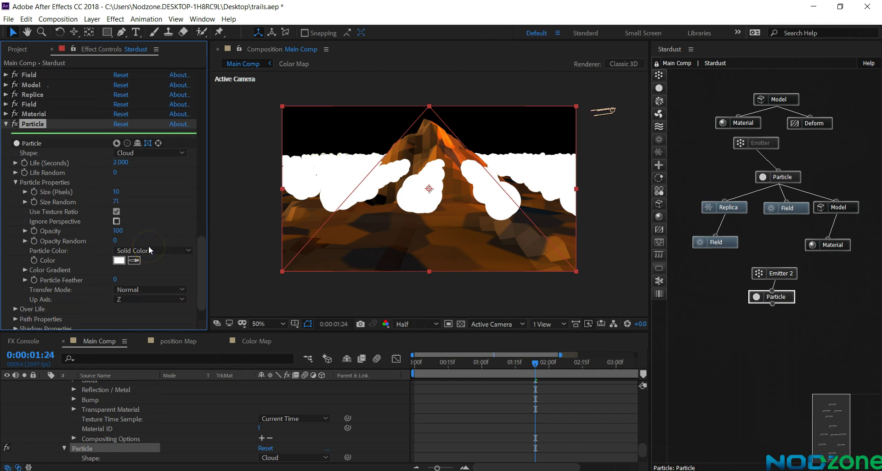
pyautogui.click(116, 232)
pyautogui.write('20')
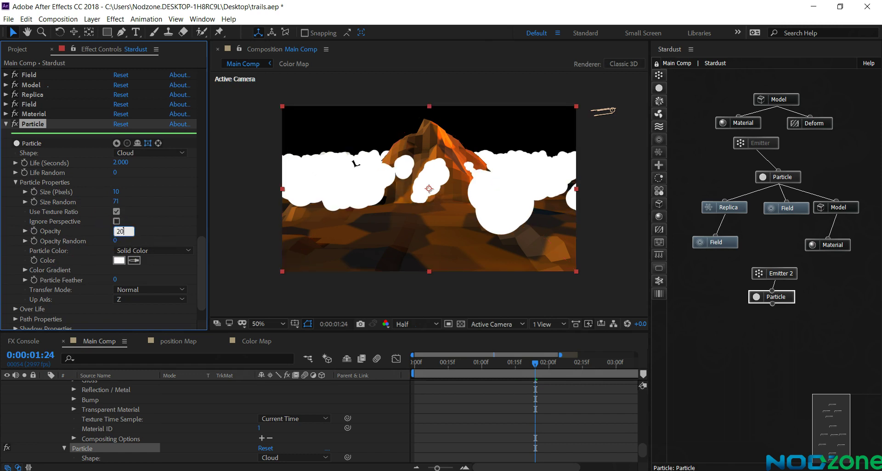
pyautogui.click(127, 260)
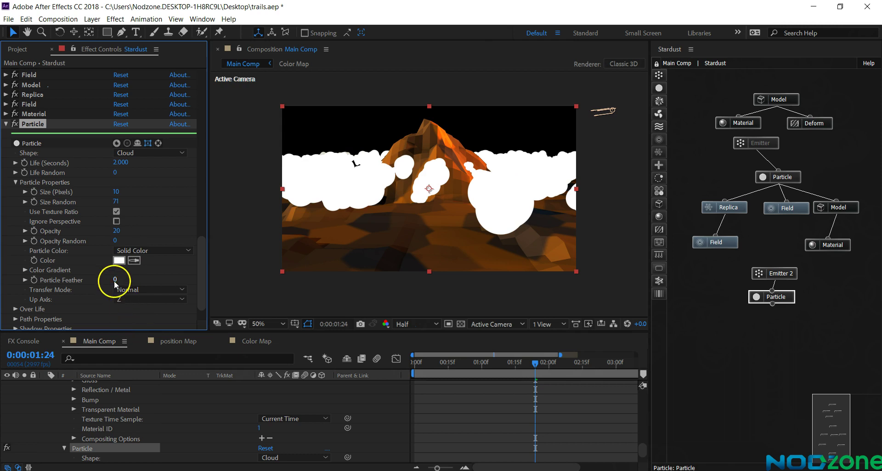
pyautogui.moveTo(114, 281); pyautogui.dragTo(200, 277)
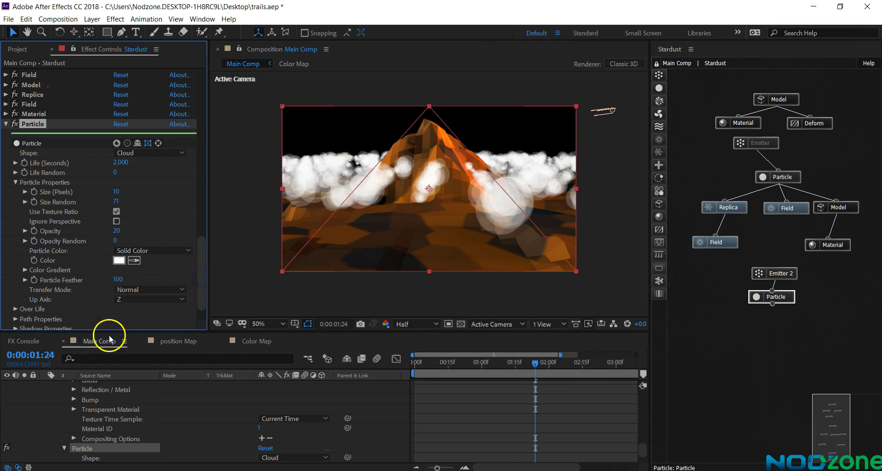
# - Set the particle up axis to Y and Birth Chance to 40
pyautogui.click(131, 297)
pyautogui.click(132, 321)
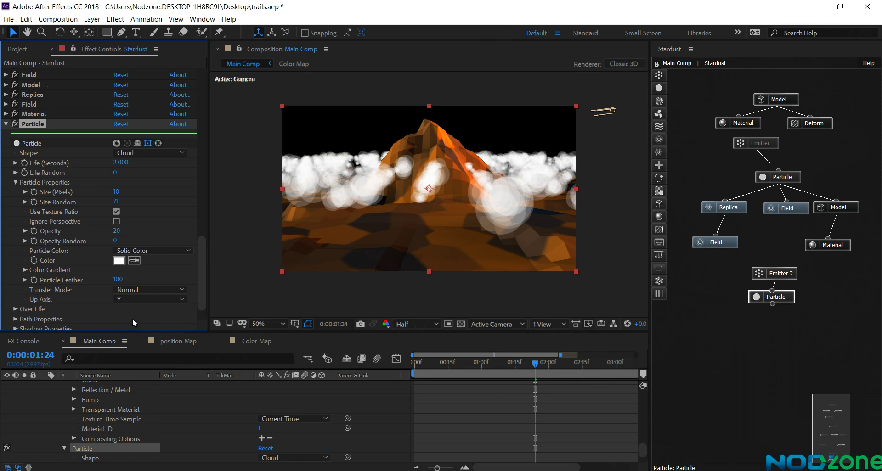
pyautogui.scroll(-3, 145, 291)
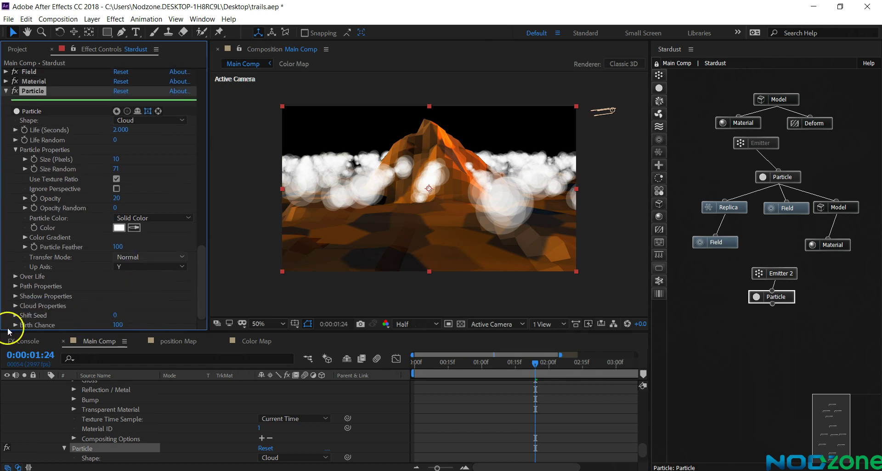
pyautogui.click(119, 326)
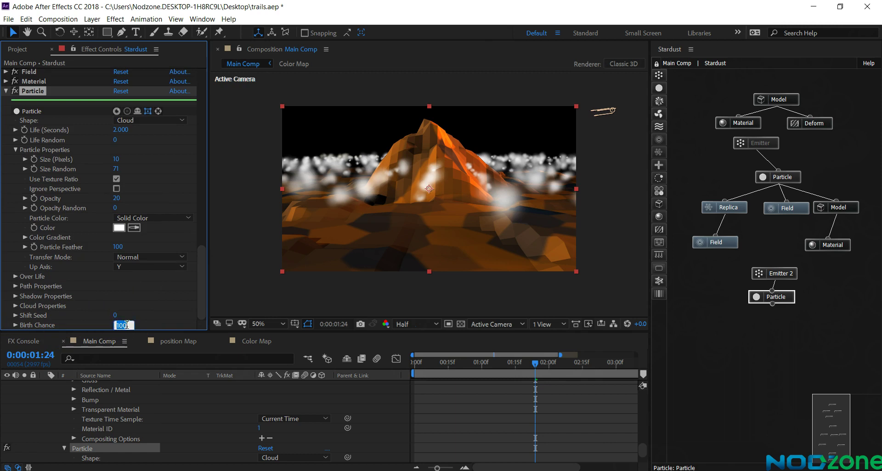
pyautogui.write('40')
pyautogui.click(117, 327)
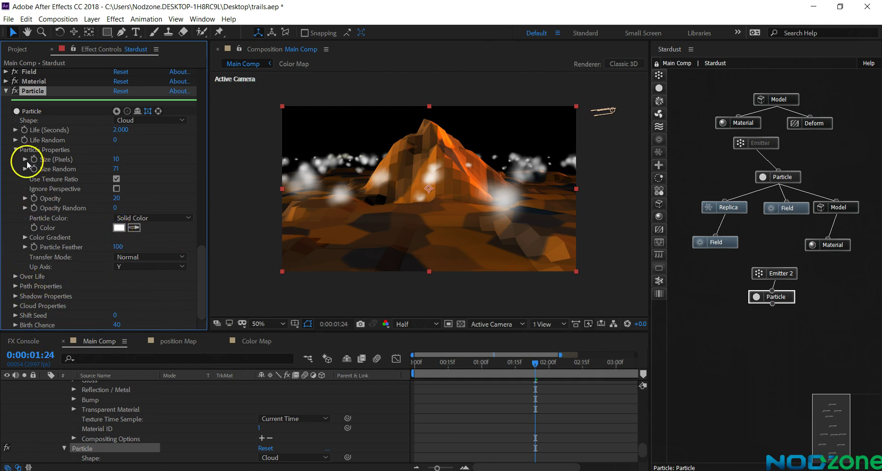
# - Set Particle Color to Loop From Gradient and make the left stop light blue 4EC2FD
pyautogui.click(151, 217)
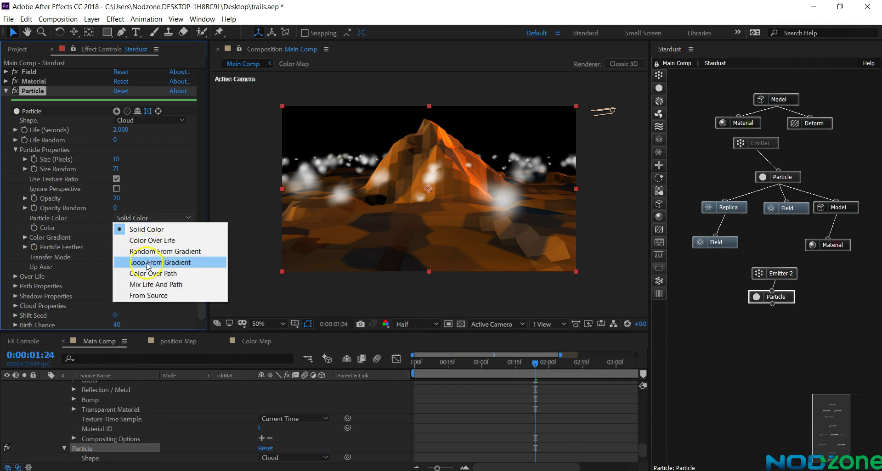
pyautogui.click(173, 264)
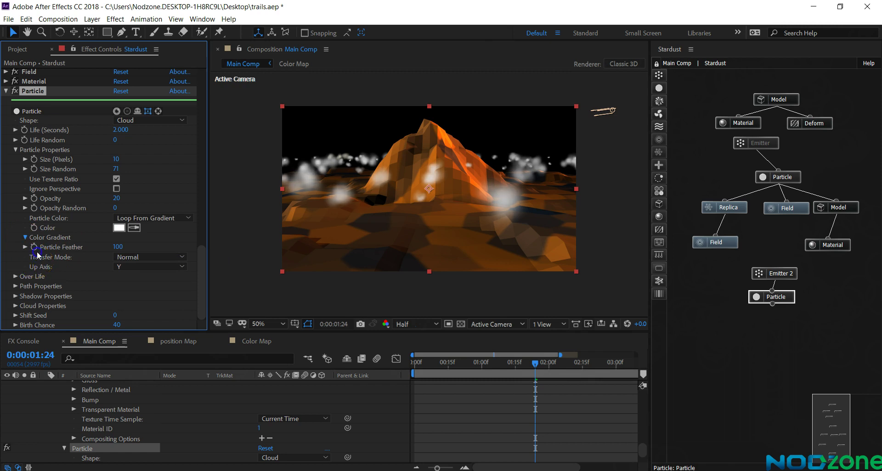
pyautogui.click(26, 237)
pyautogui.click(40, 289)
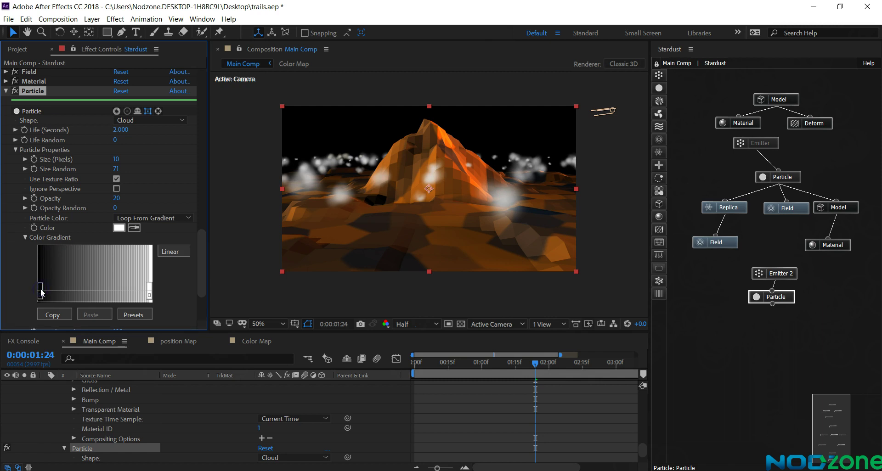
pyautogui.doubleClick(40, 294)
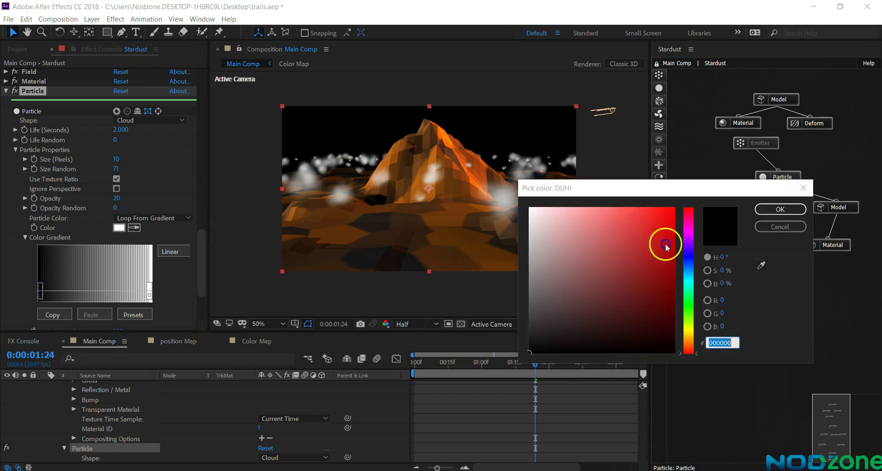
pyautogui.click(690, 272)
pyautogui.click(622, 210)
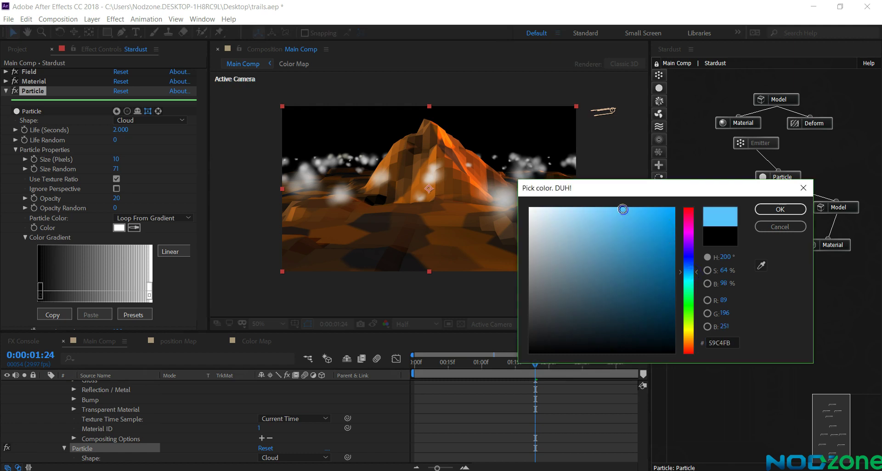
pyautogui.moveTo(623, 209); pyautogui.dragTo(630, 209)
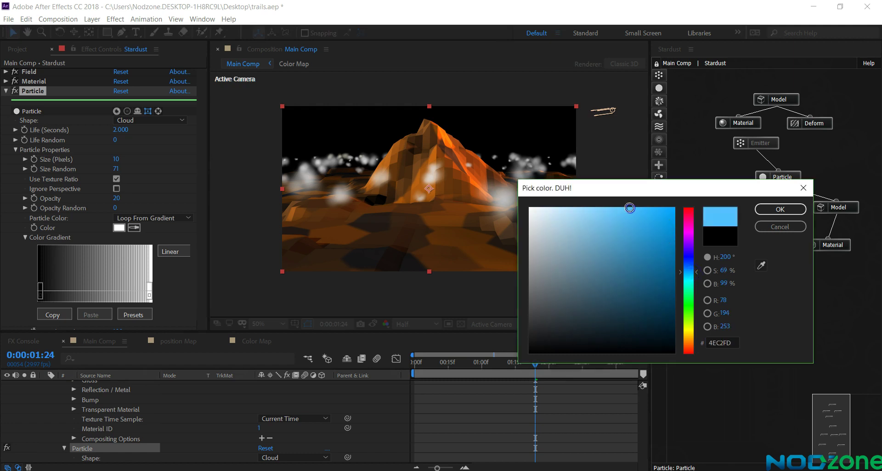
pyautogui.click(763, 209)
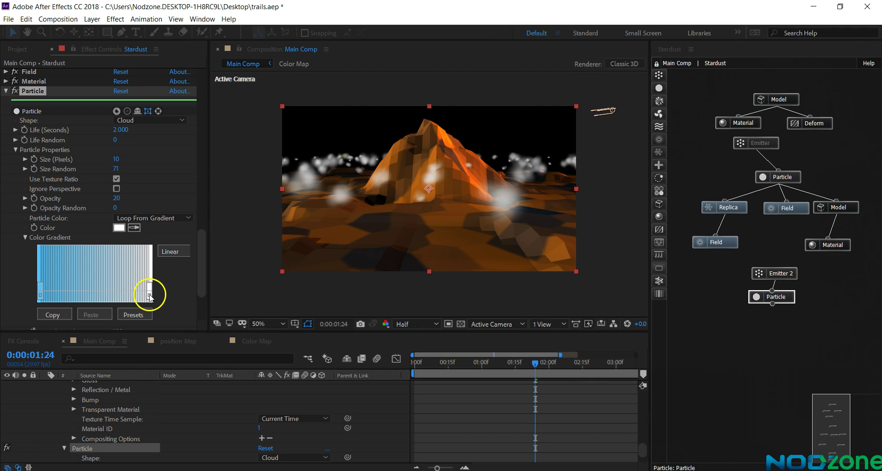
# - Make the gradient's right colour stop orange F56C24
pyautogui.click(149, 296)
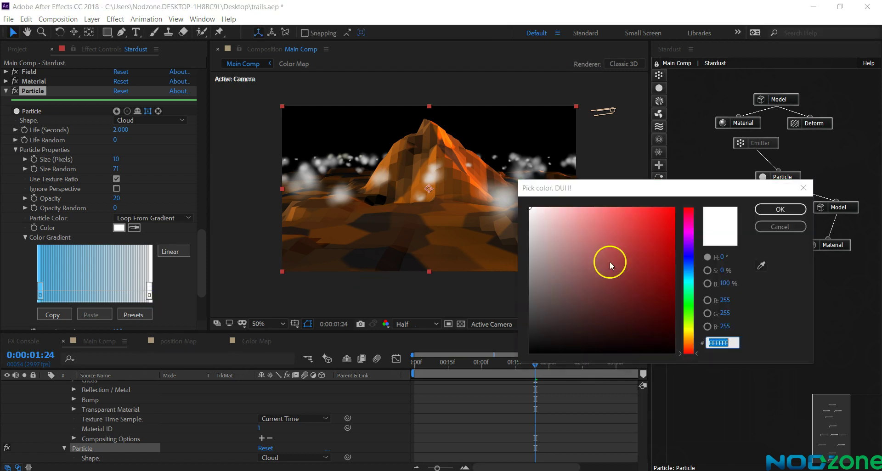
pyautogui.click(691, 340)
pyautogui.click(654, 212)
pyautogui.click(688, 345)
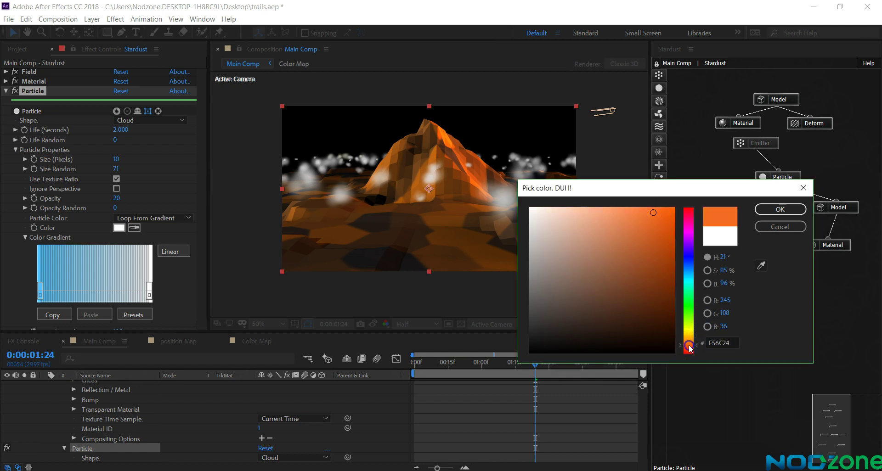
pyautogui.click(777, 209)
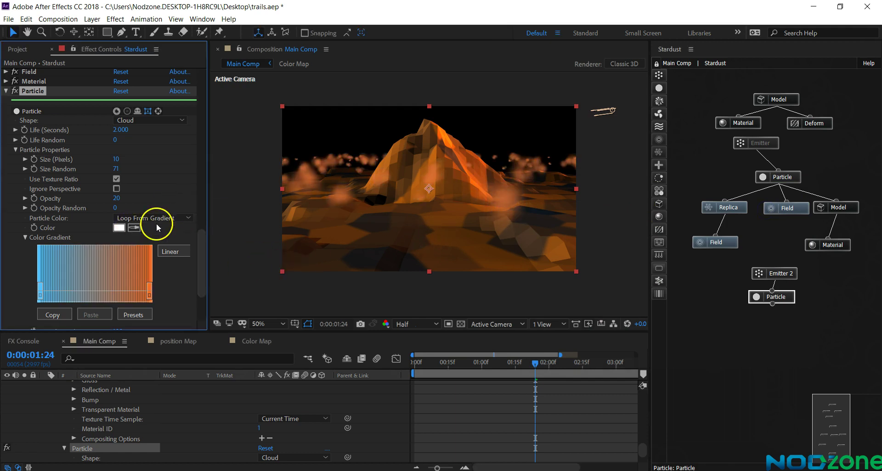
# - Set Particle Color to Random From Gradient and Transfer Mode to Add
pyautogui.click(167, 219)
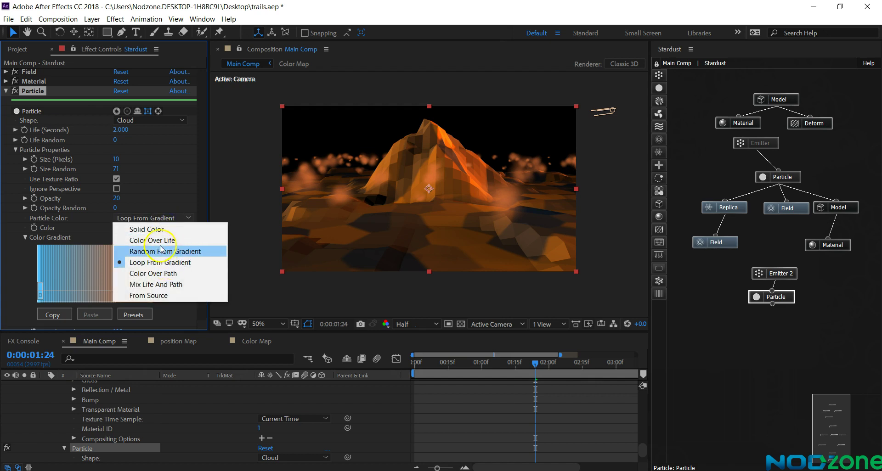
pyautogui.click(160, 252)
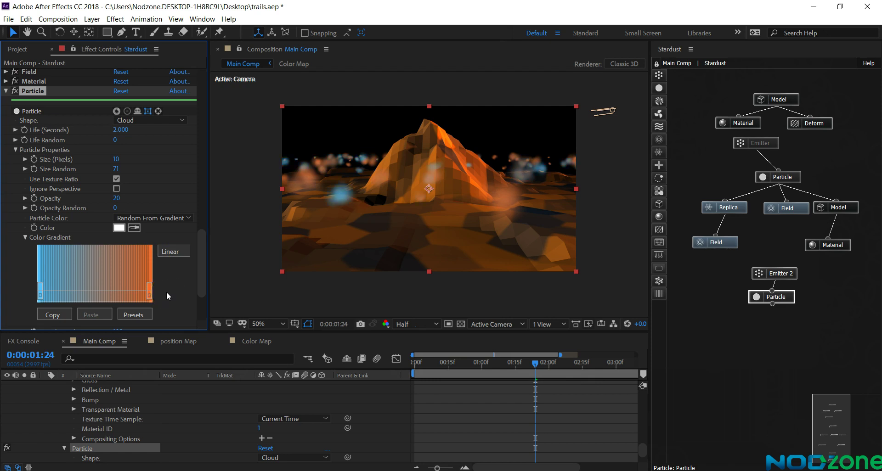
pyautogui.scroll(-3, 169, 294)
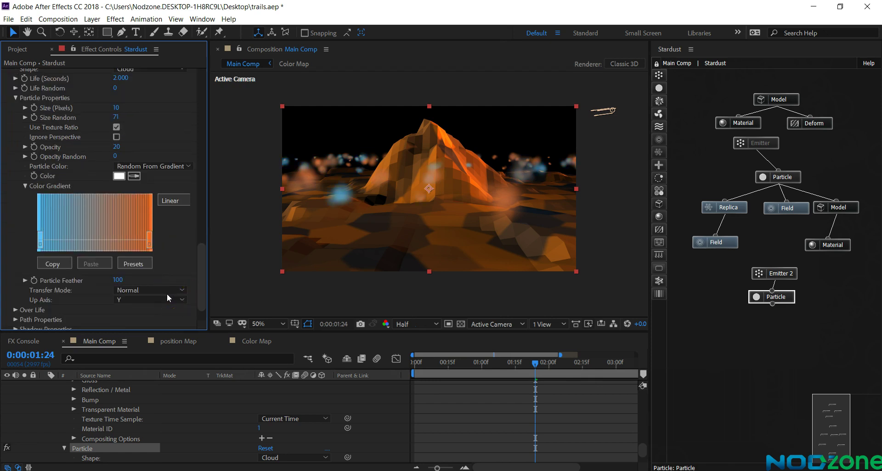
pyautogui.click(138, 288)
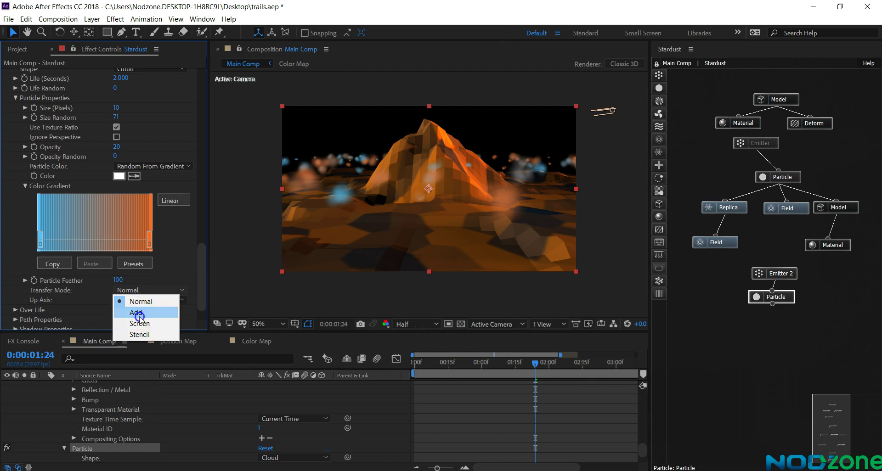
pyautogui.click(135, 309)
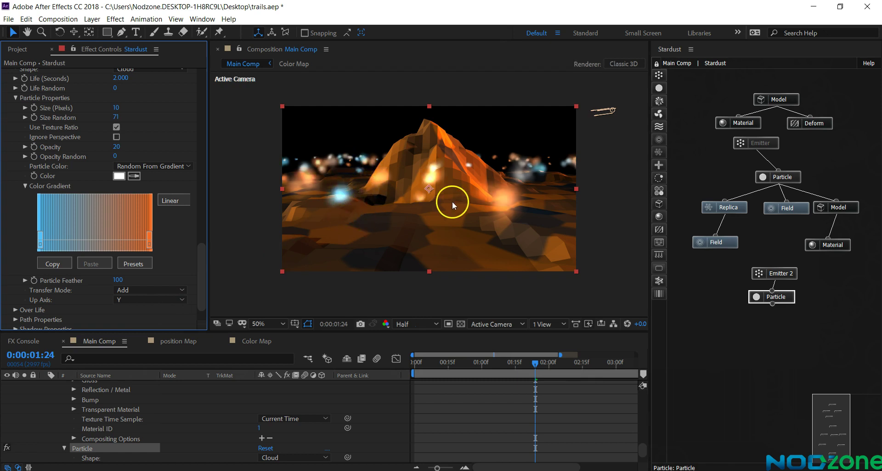
# - Set particle Opacity to 10 and Opacity Random to 50
pyautogui.click(118, 147)
pyautogui.write('10')
pyautogui.click(116, 156)
pyautogui.moveTo(116, 157); pyautogui.dragTo(115, 157)
pyautogui.write('50')
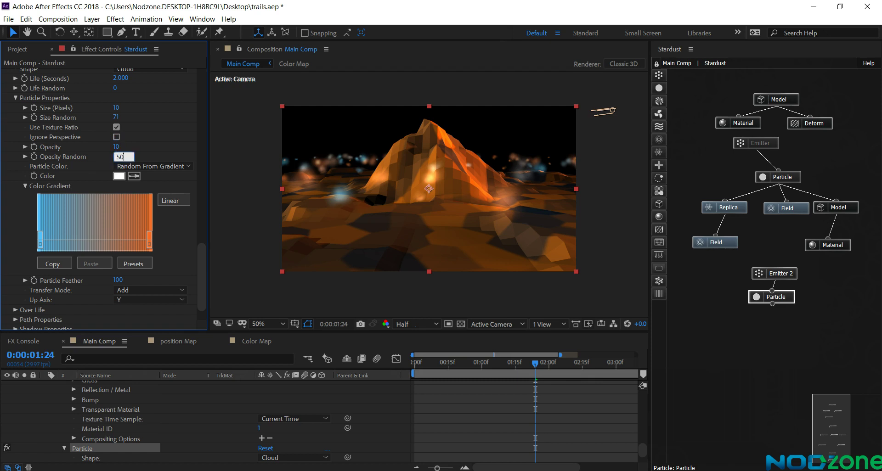
pyautogui.press('Return')
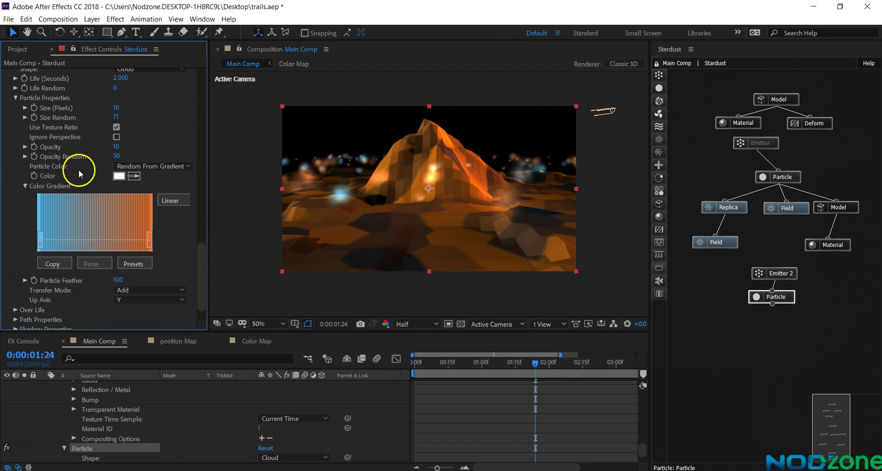
pyautogui.scroll(2, 85, 182)
pyautogui.scroll(1, 88, 185)
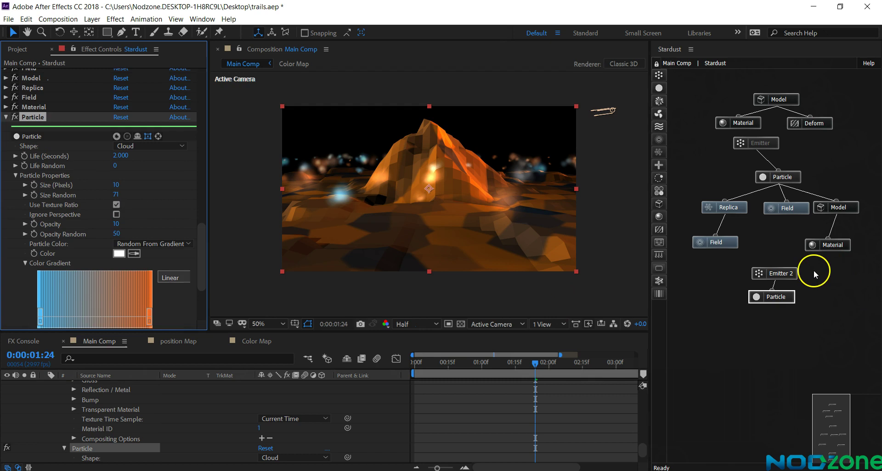
# - Scrub Emitter 2's Origin XY Y value up to 256, then back to 279
pyautogui.click(786, 272)
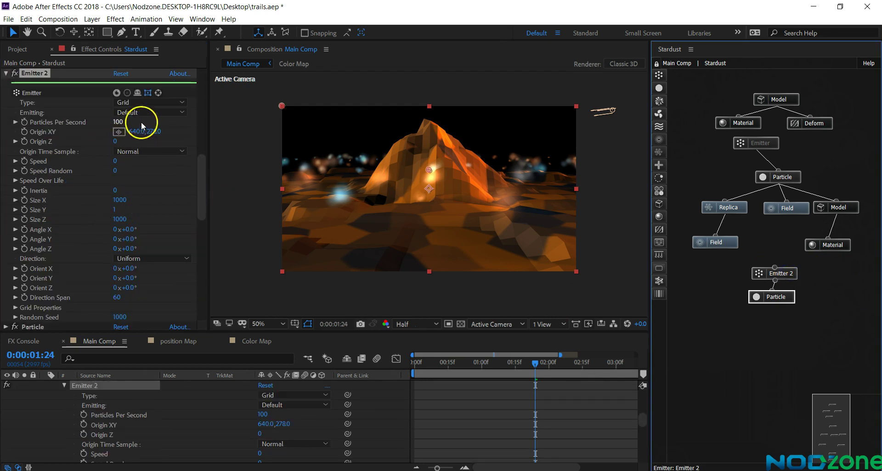
pyautogui.moveTo(156, 132); pyautogui.dragTo(141, 127)
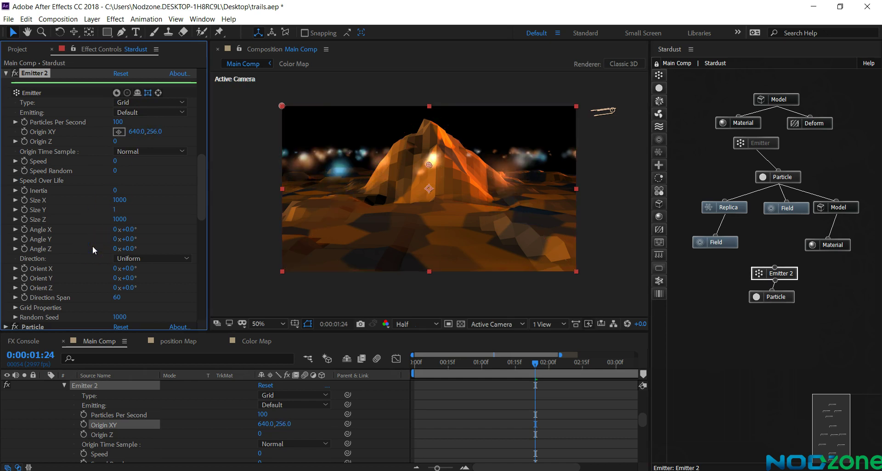
pyautogui.moveTo(154, 132); pyautogui.dragTo(165, 201)
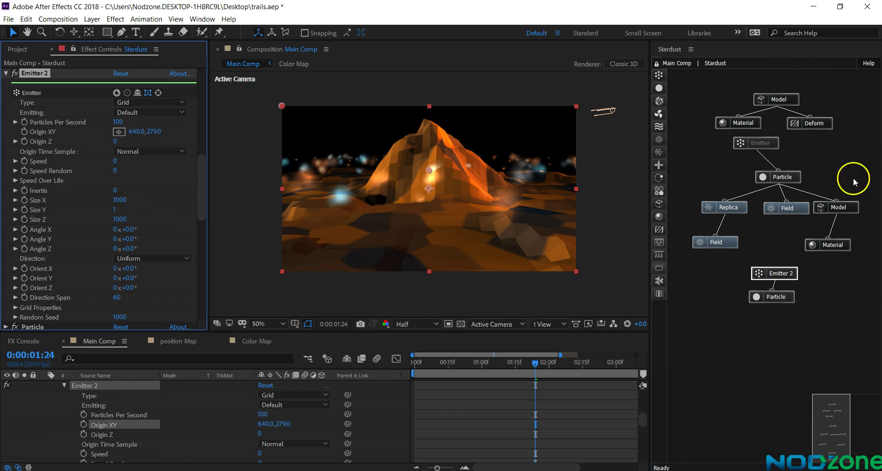
pyautogui.click(789, 275)
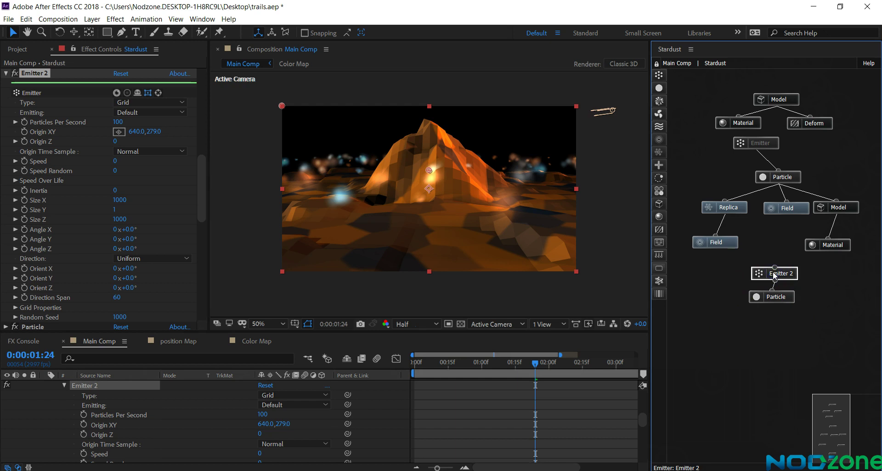
# - Duplicate Emitter 2 with Ctrl+D and move Emitter 3 below the Particle node
pyautogui.hotkey('ctrl', 'd')
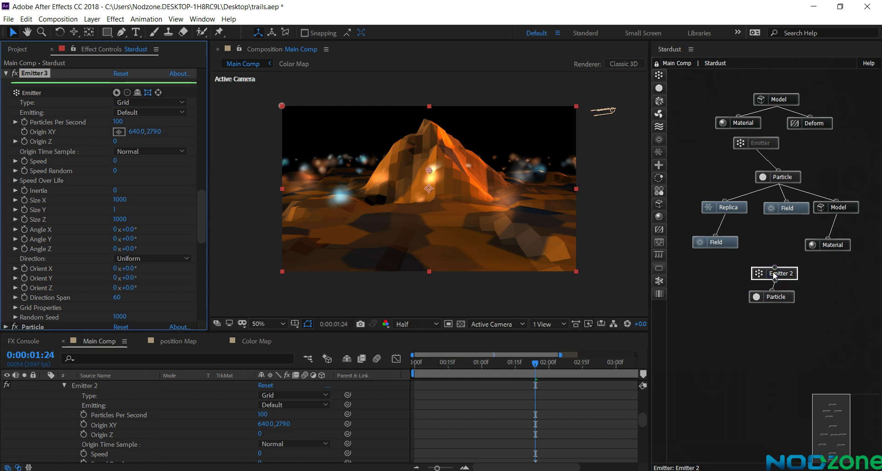
pyautogui.moveTo(774, 277); pyautogui.dragTo(811, 285)
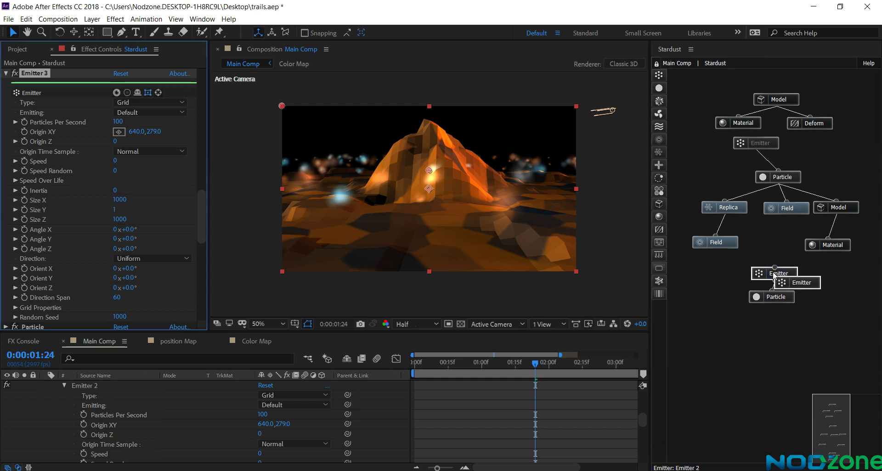
pyautogui.click(806, 286)
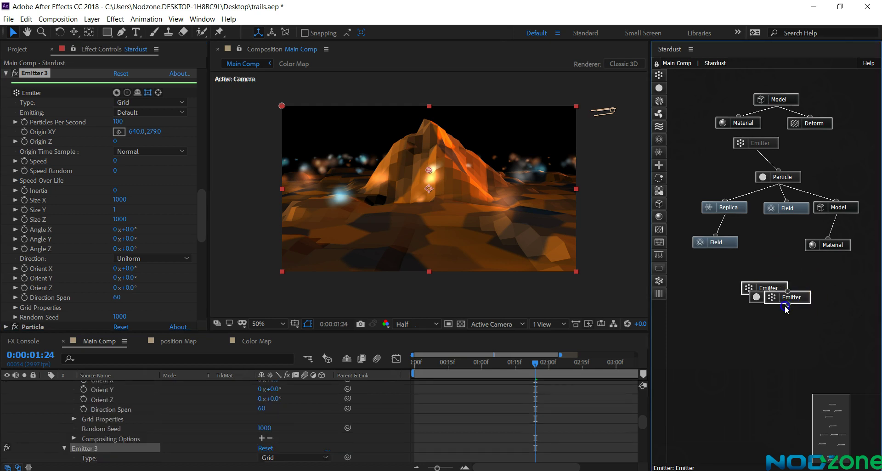
pyautogui.moveTo(805, 288); pyautogui.dragTo(805, 286)
pyautogui.click(826, 310)
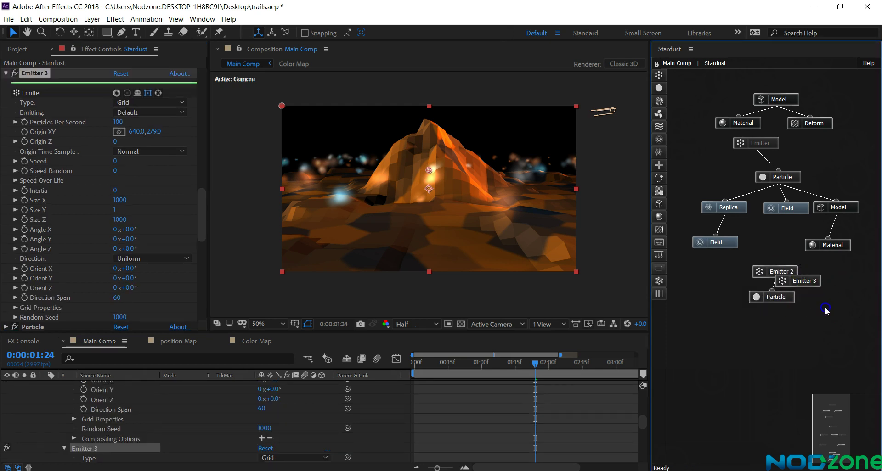
pyautogui.click(813, 285)
pyautogui.click(812, 276)
pyautogui.moveTo(809, 288); pyautogui.dragTo(742, 339)
# - Add a new Particle node to the graph beneath Emitter 3
pyautogui.click(661, 89)
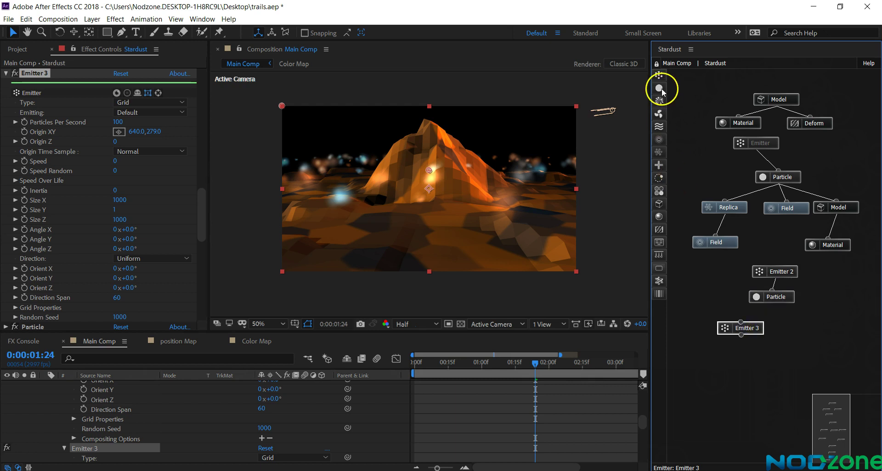
pyautogui.click(763, 364)
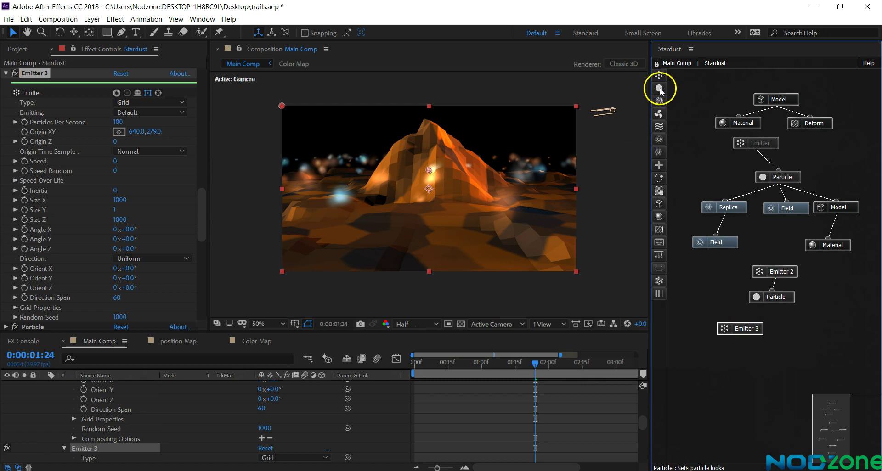
pyautogui.moveTo(661, 91)
pyautogui.mouseDown()
pyautogui.moveTo(686, 93)
pyautogui.moveTo(742, 367)
pyautogui.mouseUp()
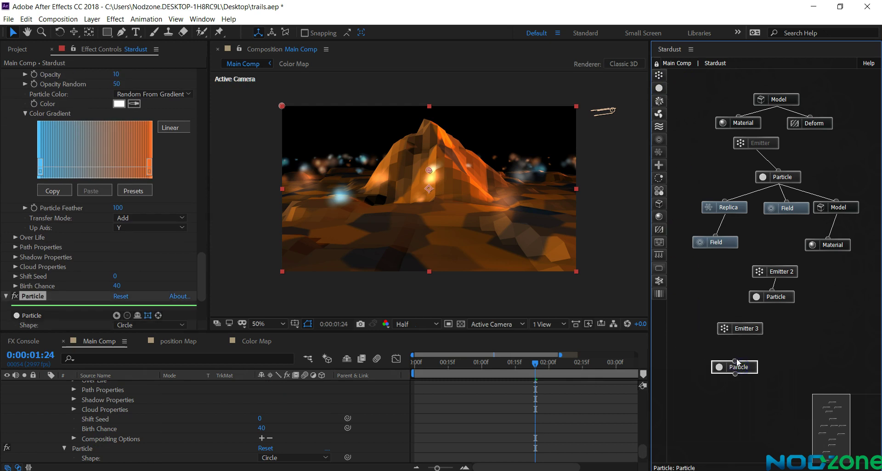
# - Wire the new Particle node to Emitter 3 and keep its Shape as Circle
pyautogui.moveTo(741, 366); pyautogui.dragTo(738, 331)
pyautogui.click(724, 370)
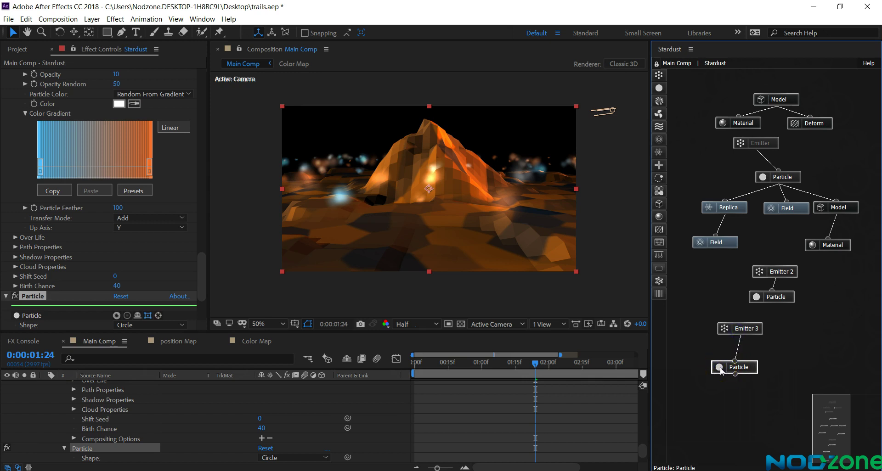
pyautogui.click(14, 326)
pyautogui.scroll(-3, 69, 292)
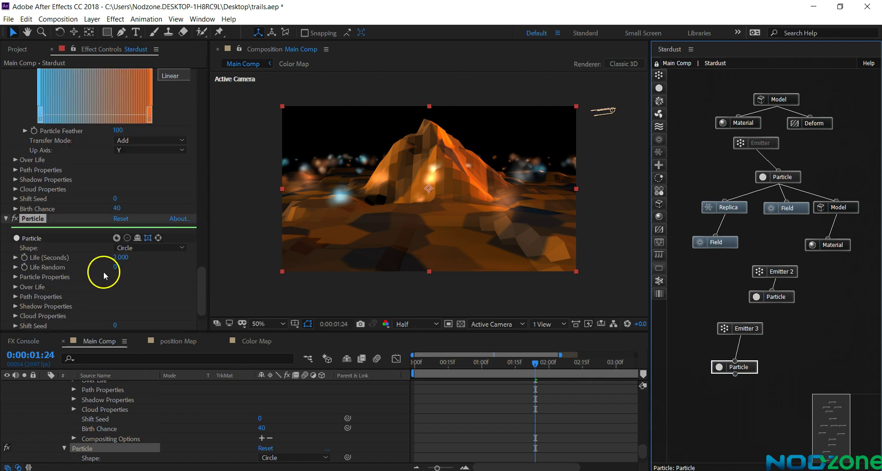
pyautogui.click(131, 249)
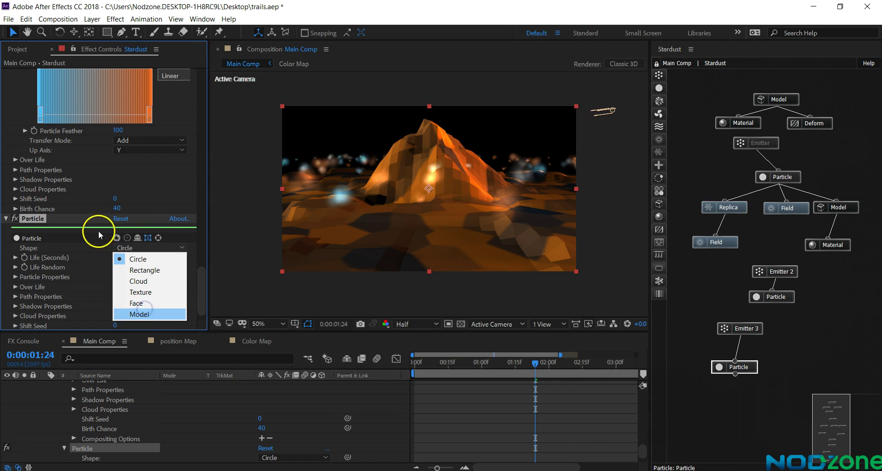
pyautogui.click(93, 251)
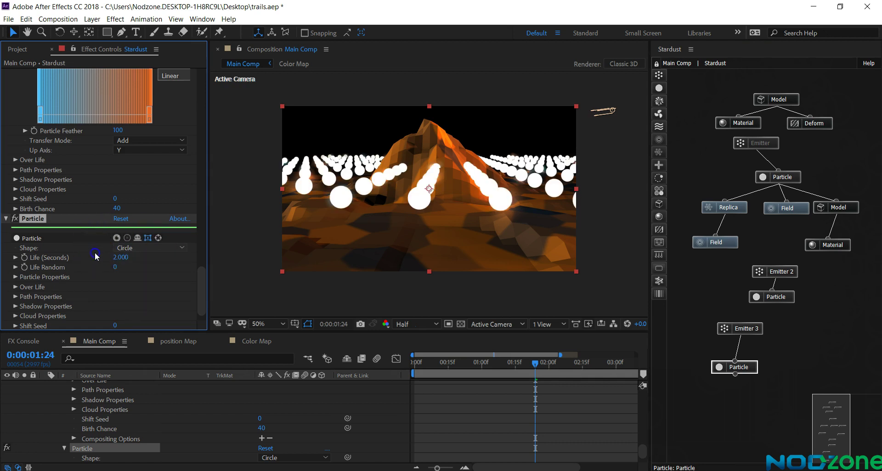
# - Set the new Particle's Birth Chance to 50
pyautogui.scroll(-1, 109, 272)
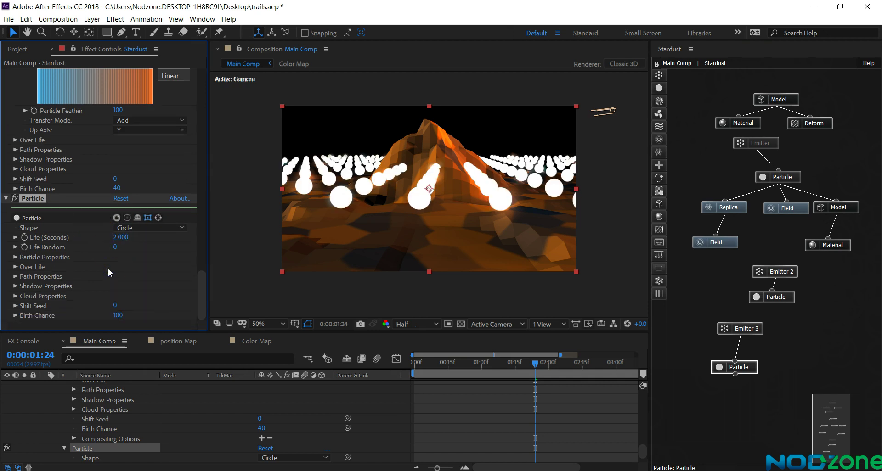
pyautogui.click(118, 316)
pyautogui.write('50')
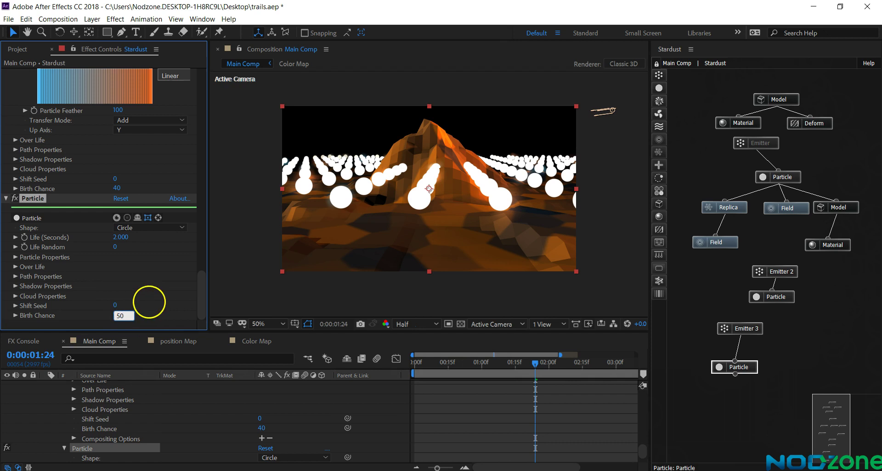
pyautogui.press('Return')
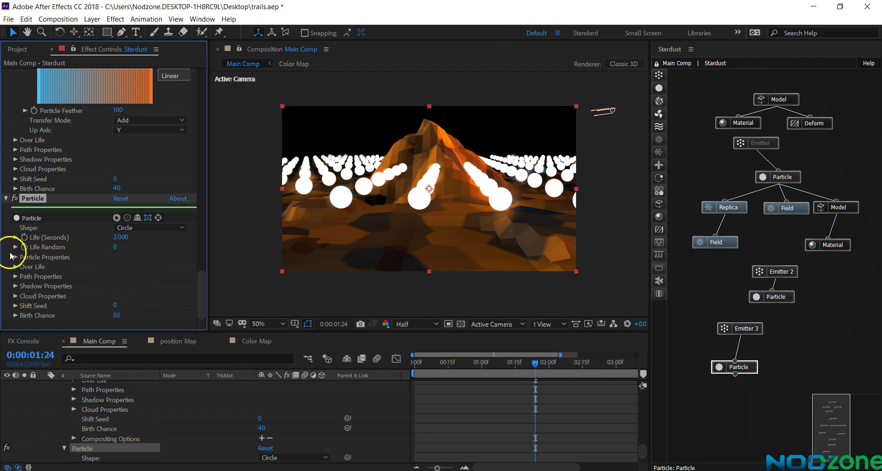
pyautogui.click(16, 258)
# - Set the particle size to 8 and size randomness to 70
pyautogui.scroll(-2, 16, 258)
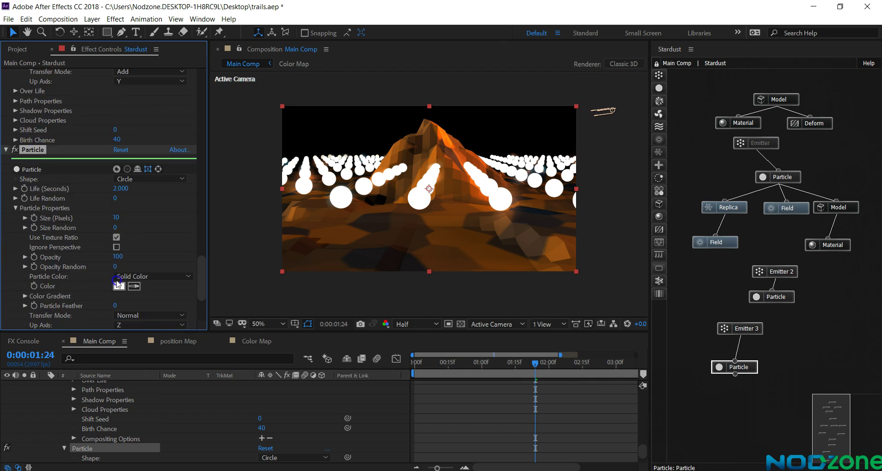
pyautogui.moveTo(117, 219); pyautogui.dragTo(119, 222)
pyautogui.click(118, 219)
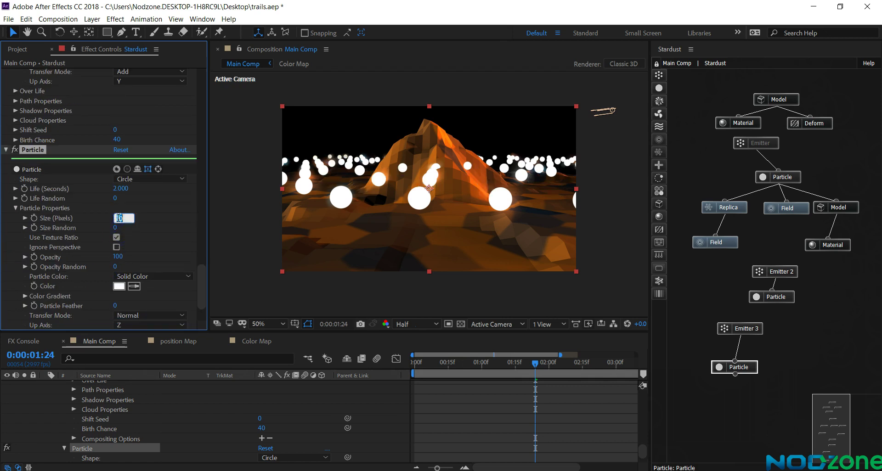
pyautogui.write('8')
pyautogui.click(115, 222)
pyautogui.press('Return')
pyautogui.moveTo(161, 228); pyautogui.dragTo(167, 228)
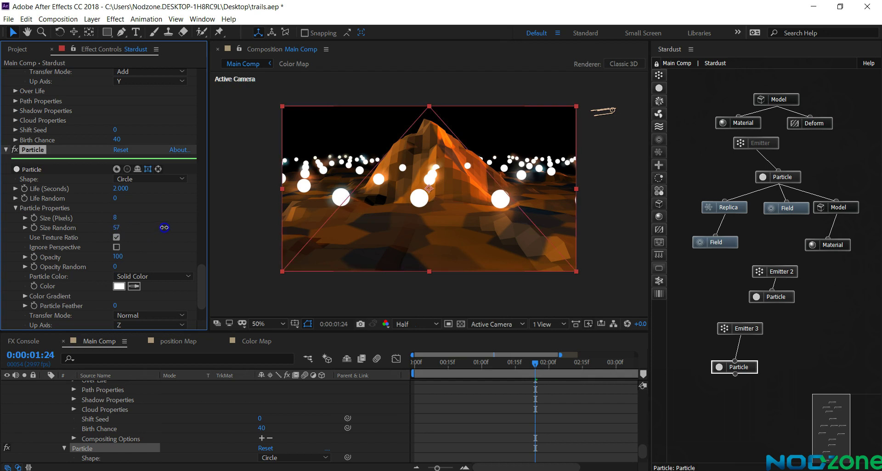
# - Reduce the particle size to 5 and set opacity to 20
pyautogui.click(114, 218)
pyautogui.write('5')
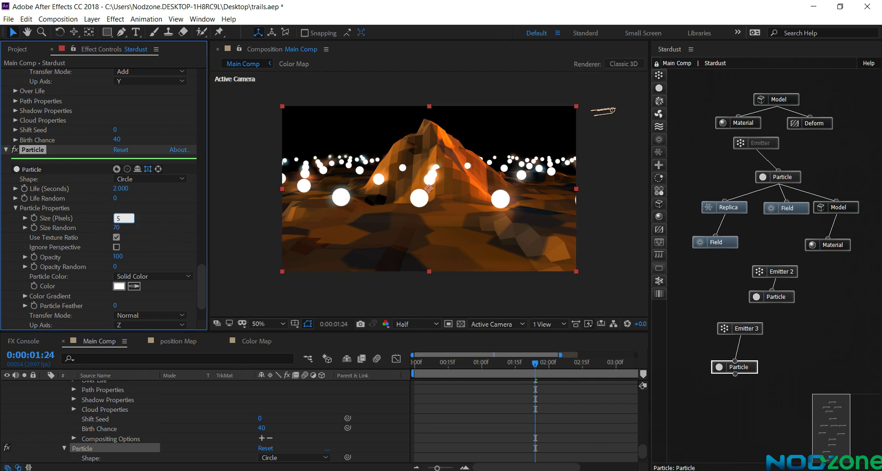
pyautogui.click(120, 257)
pyautogui.write('2')
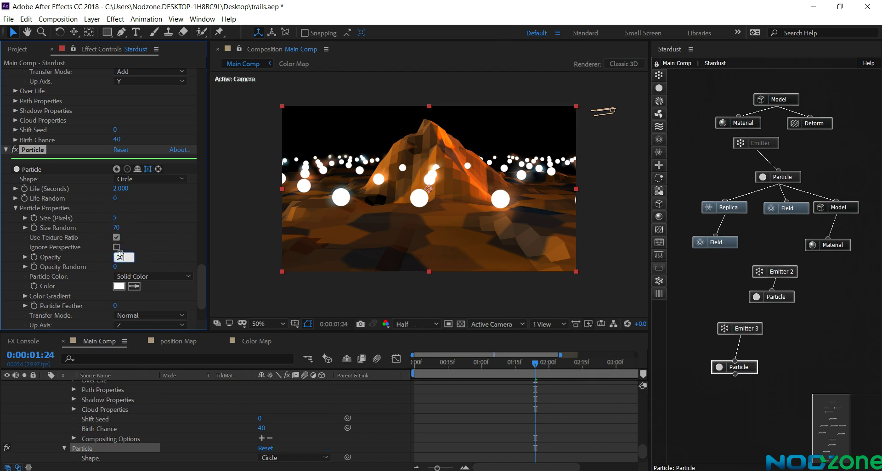
pyautogui.write('0')
pyautogui.click(115, 271)
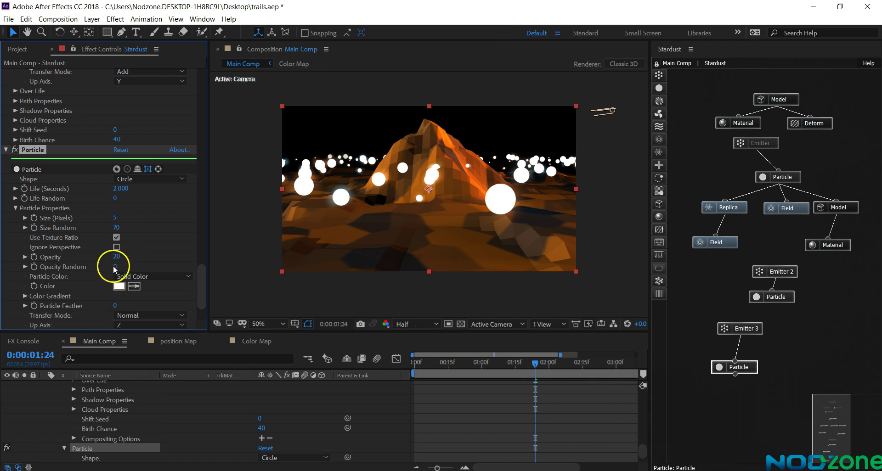
# - Set the particle feather to 50
pyautogui.moveTo(115, 264); pyautogui.dragTo(115, 310)
pyautogui.moveTo(245, 303)
pyautogui.mouseDown()
pyautogui.moveTo(261, 302)
pyautogui.moveTo(221, 302)
pyautogui.mouseUp()
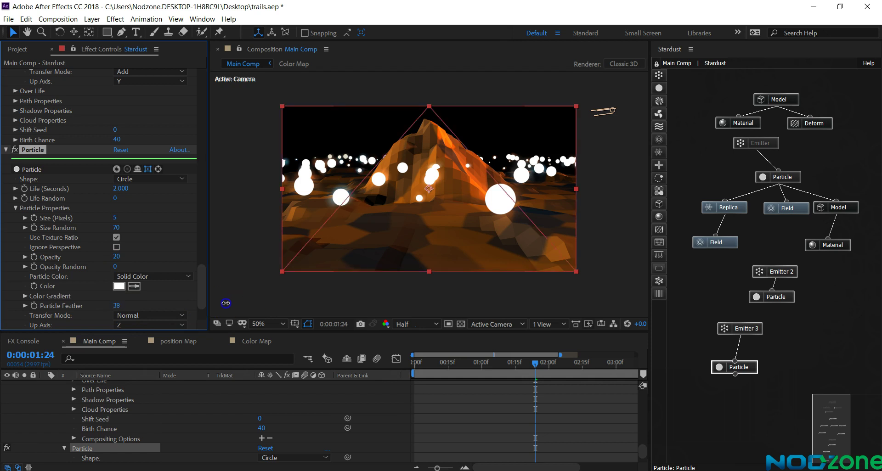
pyautogui.click(118, 307)
pyautogui.write('5043')
pyautogui.click(147, 299)
pyautogui.click(117, 306)
pyautogui.write('50')
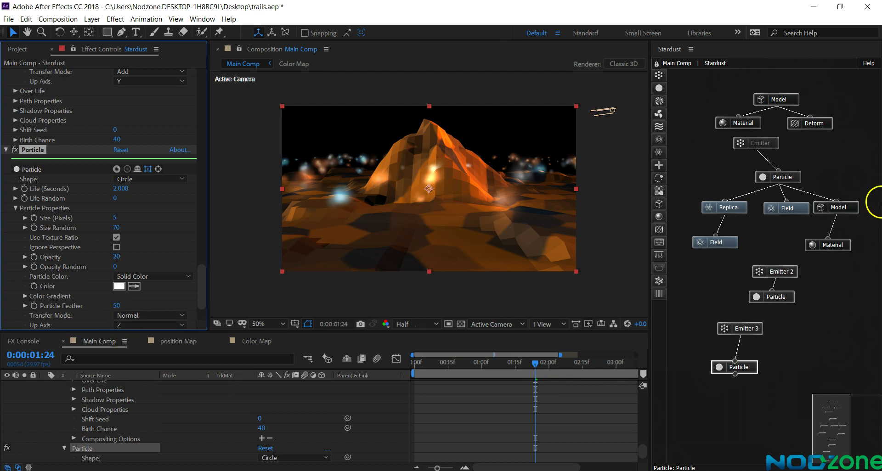
pyautogui.click(774, 272)
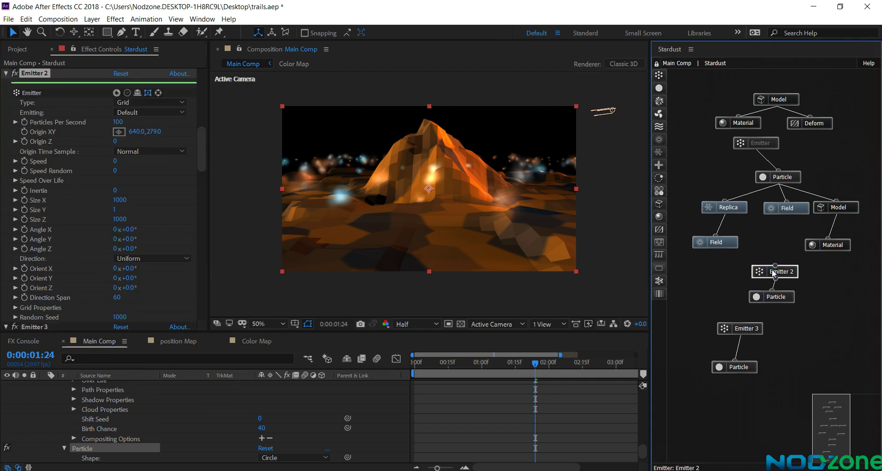
# - Switch off Emitter 2 and bring up the lower Particle node's settings
pyautogui.click(132, 91)
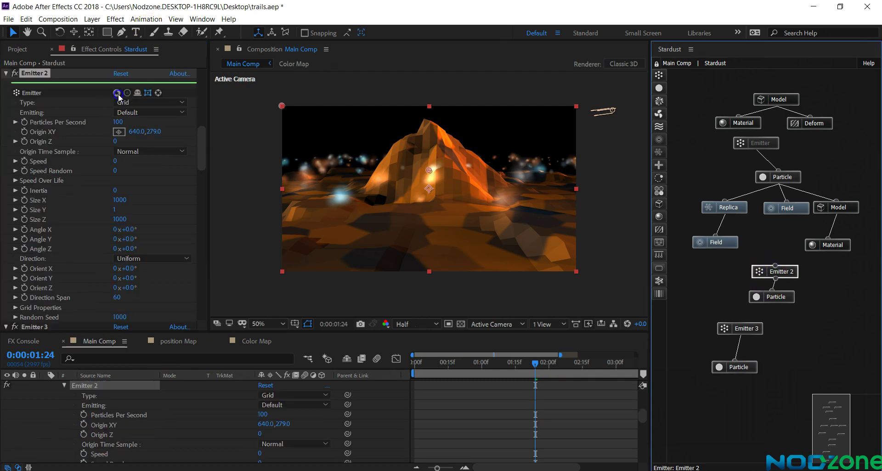
pyautogui.click(806, 394)
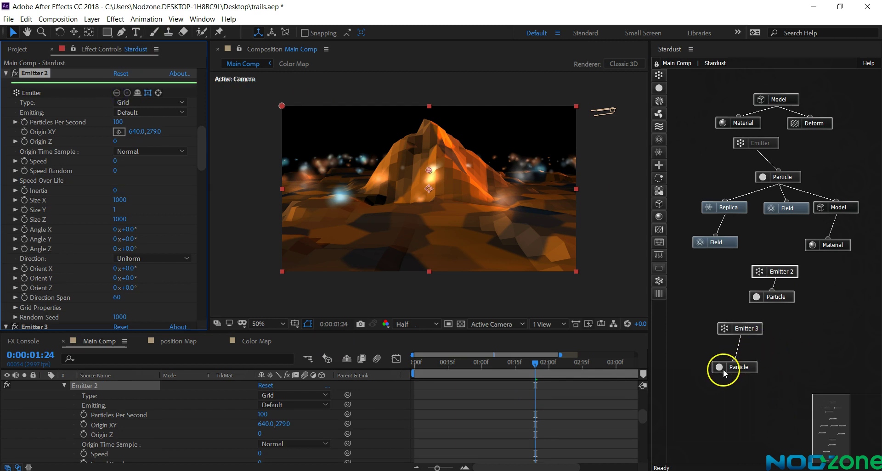
pyautogui.click(740, 366)
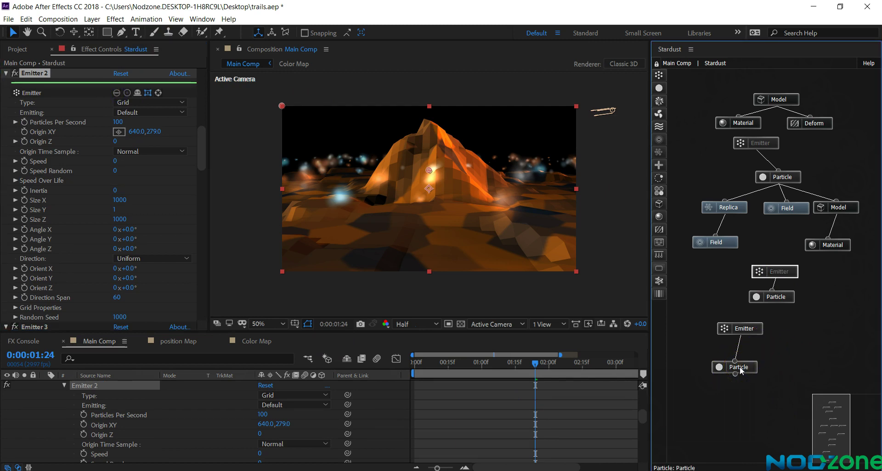
pyautogui.click(740, 367)
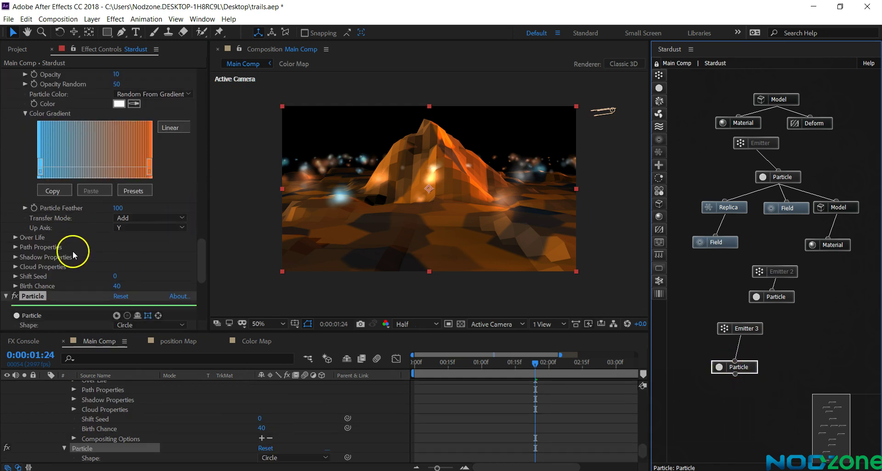
pyautogui.scroll(-5, 72, 254)
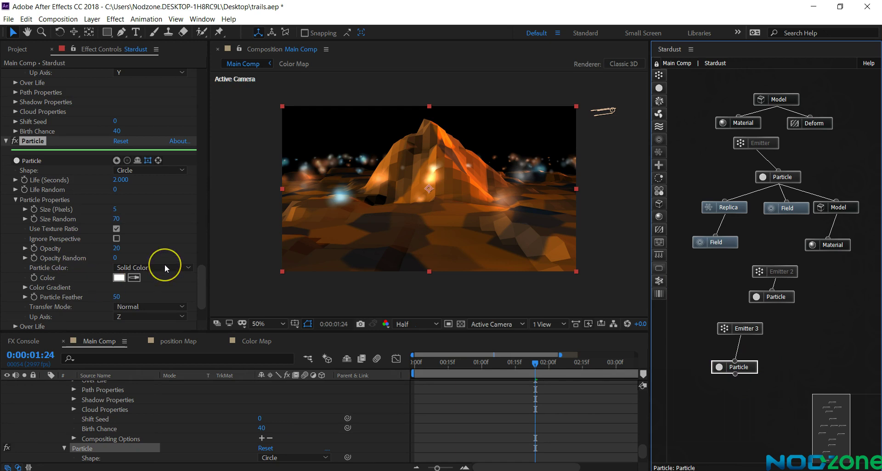
pyautogui.scroll(-1, 165, 268)
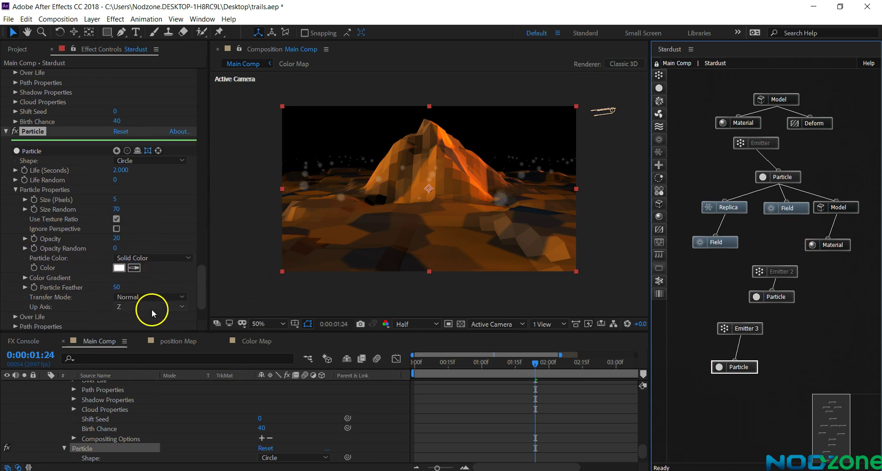
pyautogui.click(143, 329)
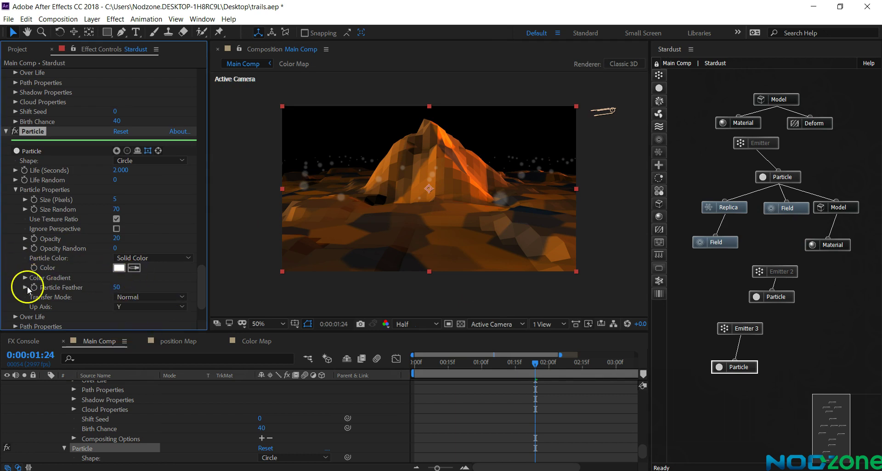
# - Colour particles Random From Gradient and make the left gradient stop cyan-blue
pyautogui.click(145, 258)
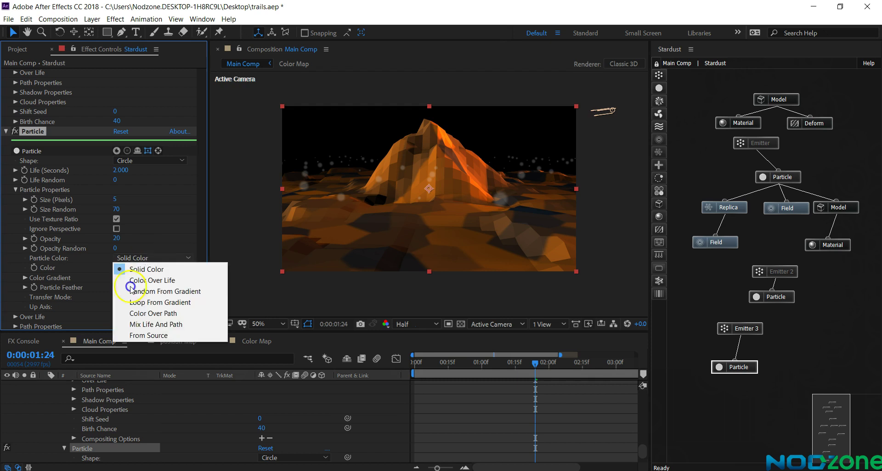
pyautogui.click(133, 291)
pyautogui.click(25, 278)
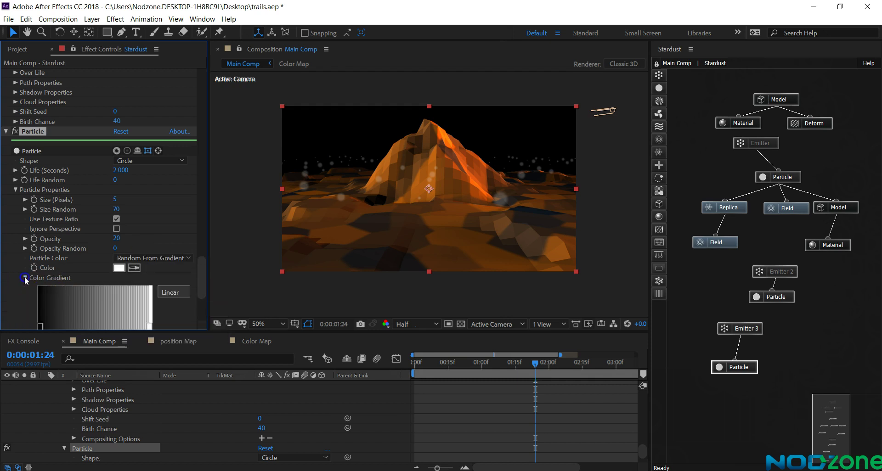
pyautogui.scroll(-2, 32, 289)
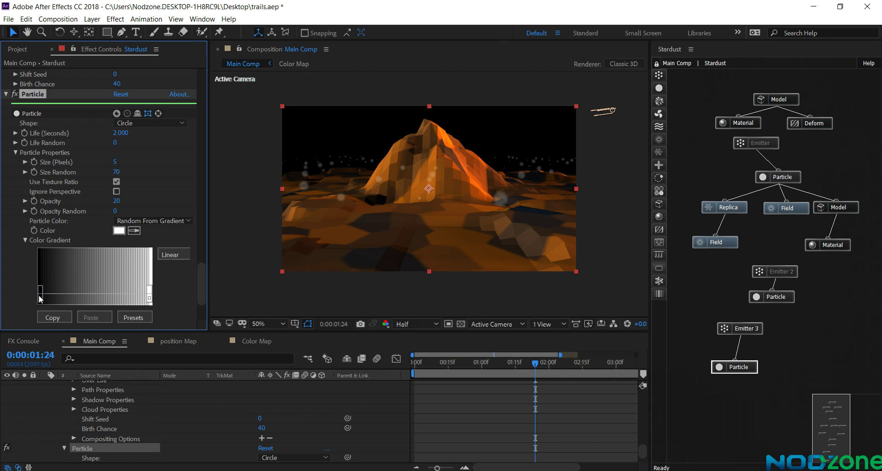
pyautogui.doubleClick(39, 297)
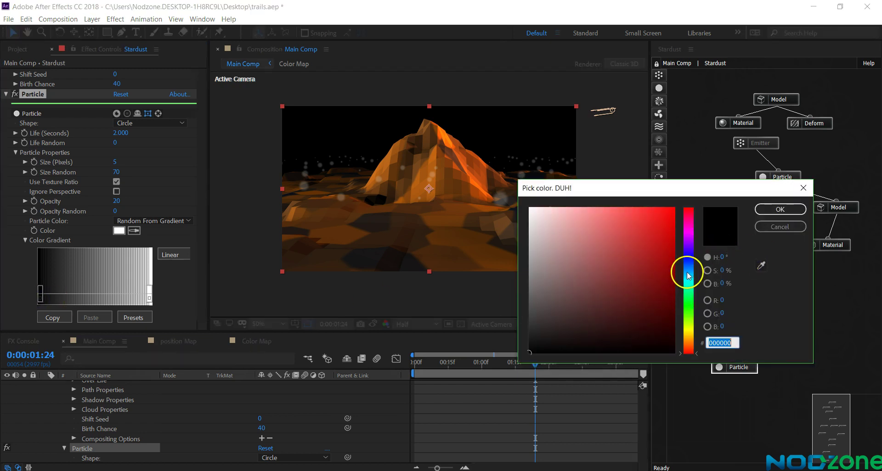
pyautogui.click(689, 276)
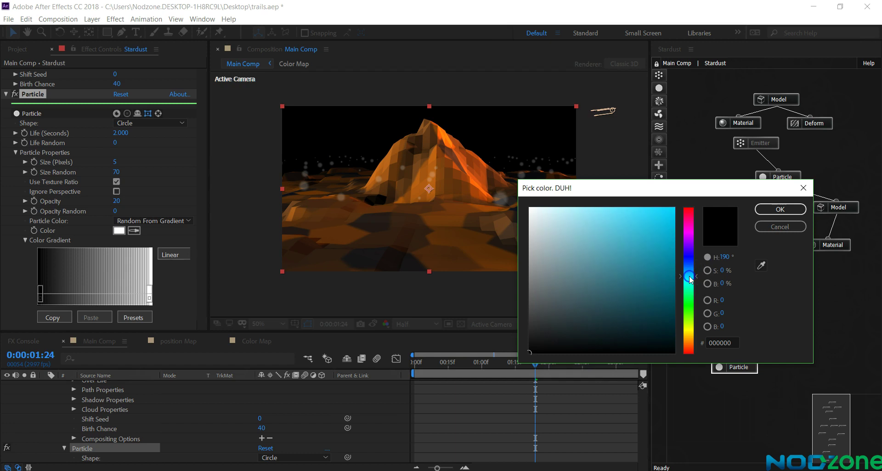
pyautogui.click(630, 205)
pyautogui.click(780, 210)
# - Change the right gradient stop to orange F58F24
pyautogui.click(150, 298)
pyautogui.click(149, 299)
pyautogui.doubleClick(149, 300)
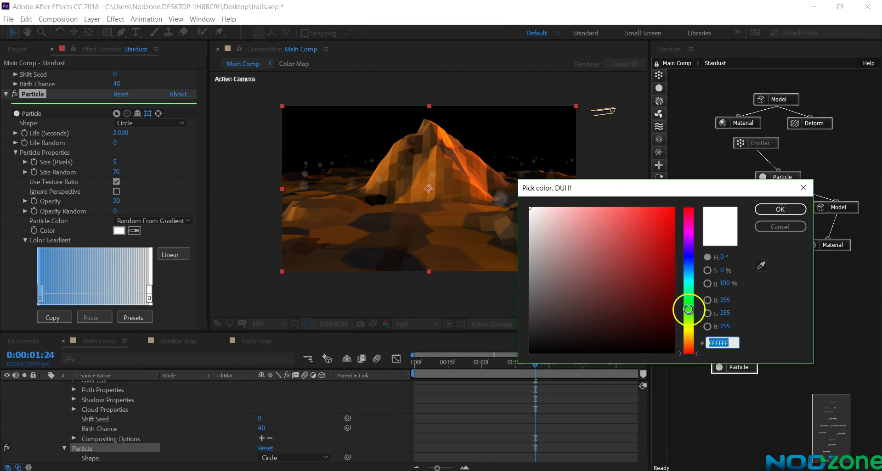
pyautogui.moveTo(688, 310); pyautogui.dragTo(688, 341)
pyautogui.click(653, 214)
pyautogui.click(766, 210)
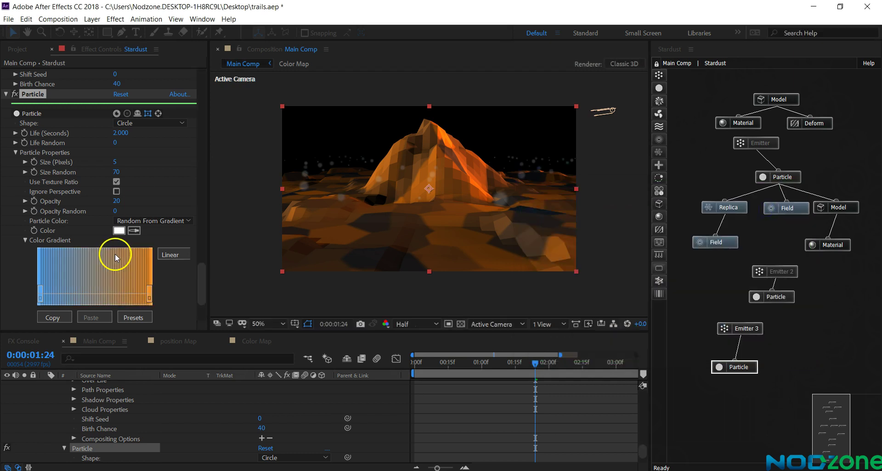
pyautogui.scroll(-4, 121, 264)
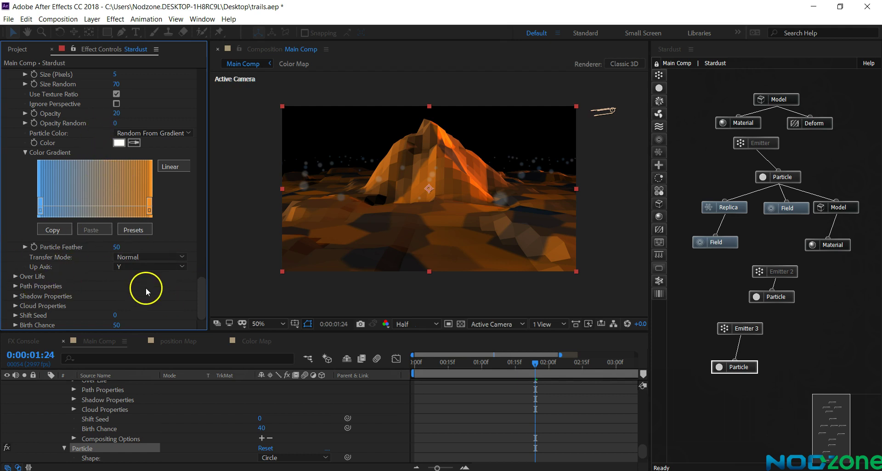
# - Set the particles' Transfer Mode to Add
pyautogui.scroll(1, 145, 288)
pyautogui.scroll(1, 123, 175)
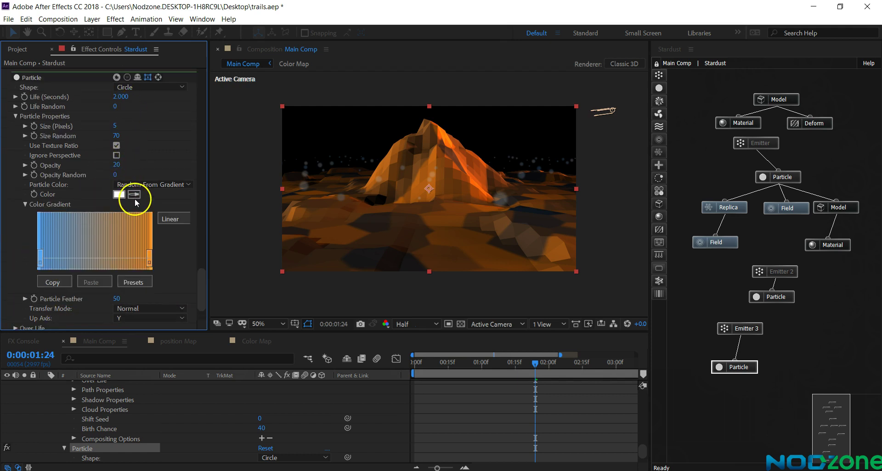
pyautogui.scroll(-3, 120, 211)
pyautogui.click(131, 238)
pyautogui.click(136, 260)
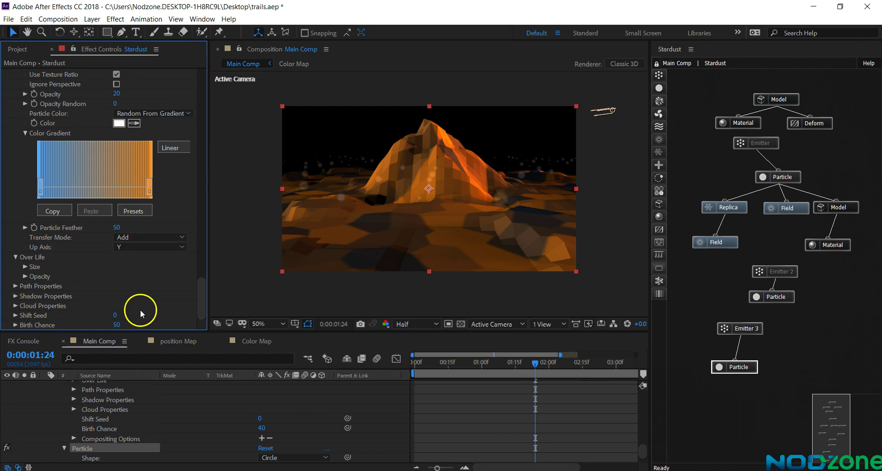
# - Raise Opacity Random to 71 and try particle Opacity values of 30 and 50
pyautogui.scroll(1, 132, 291)
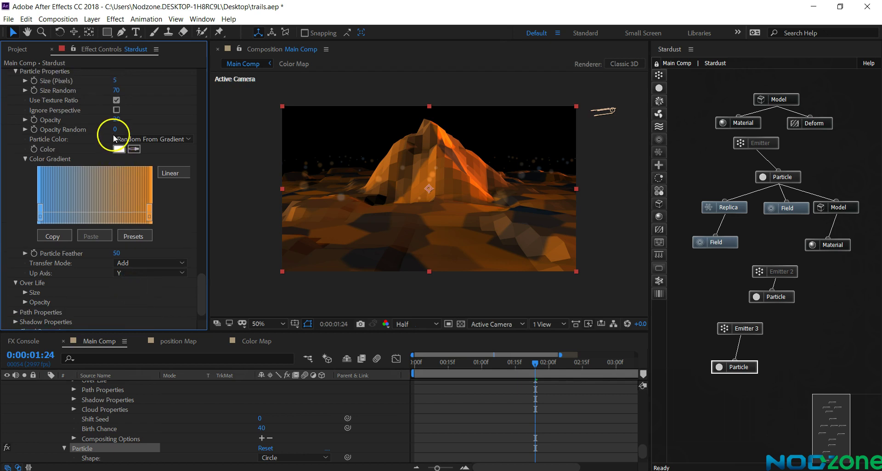
pyautogui.scroll(1, 114, 138)
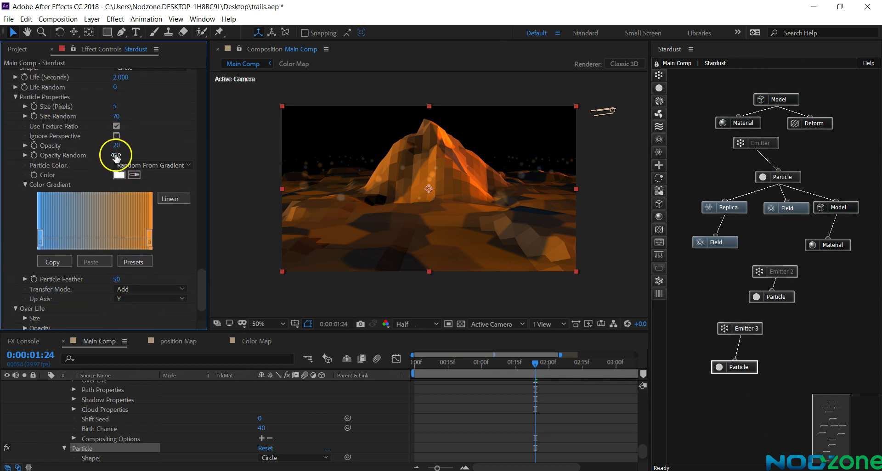
pyautogui.moveTo(147, 156); pyautogui.dragTo(157, 156)
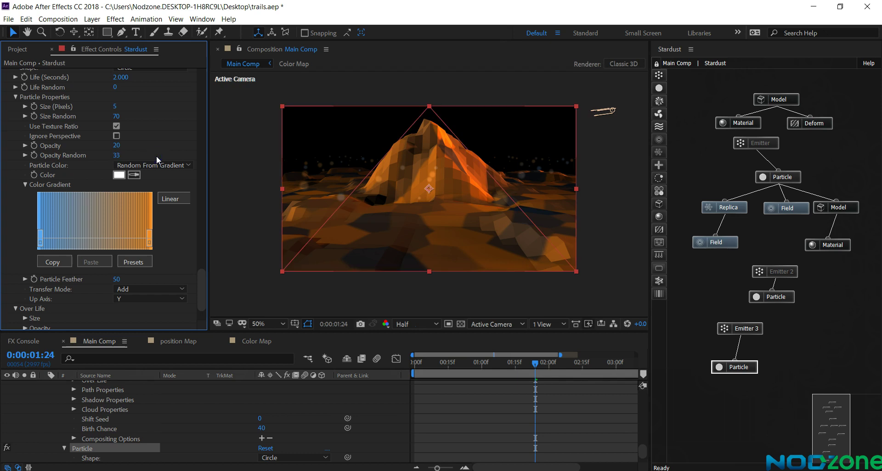
pyautogui.click(122, 157)
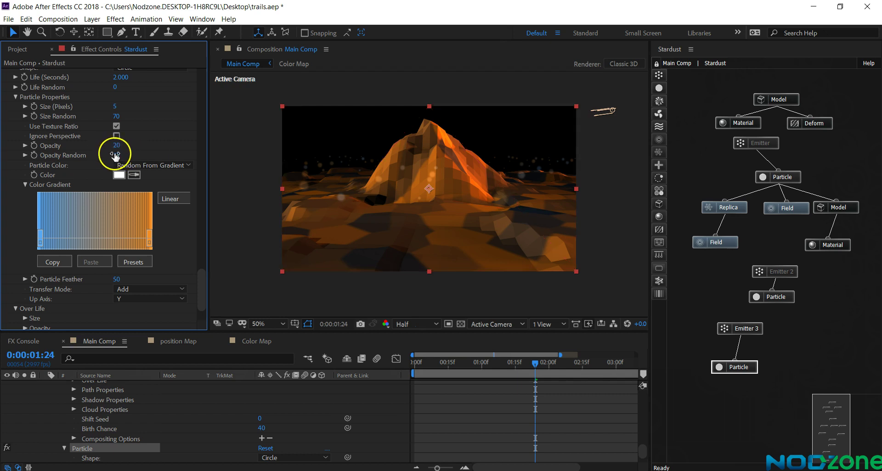
pyautogui.moveTo(132, 157); pyautogui.dragTo(183, 156)
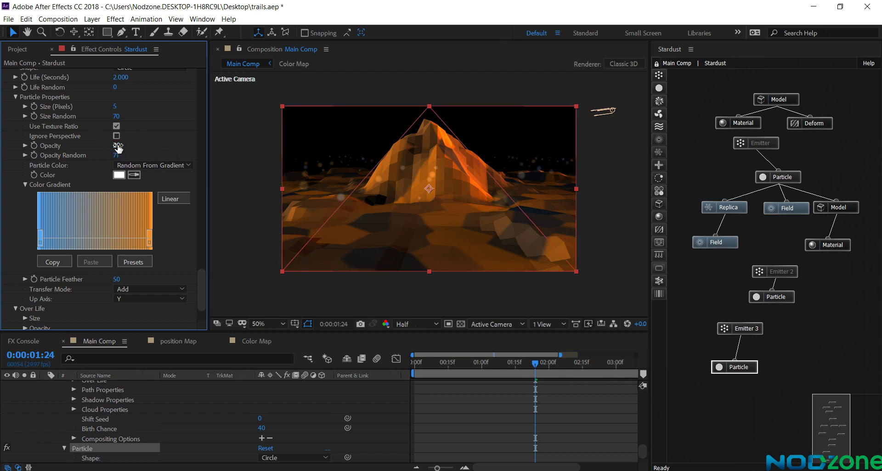
pyautogui.click(119, 146)
pyautogui.write('30')
pyautogui.press('Return')
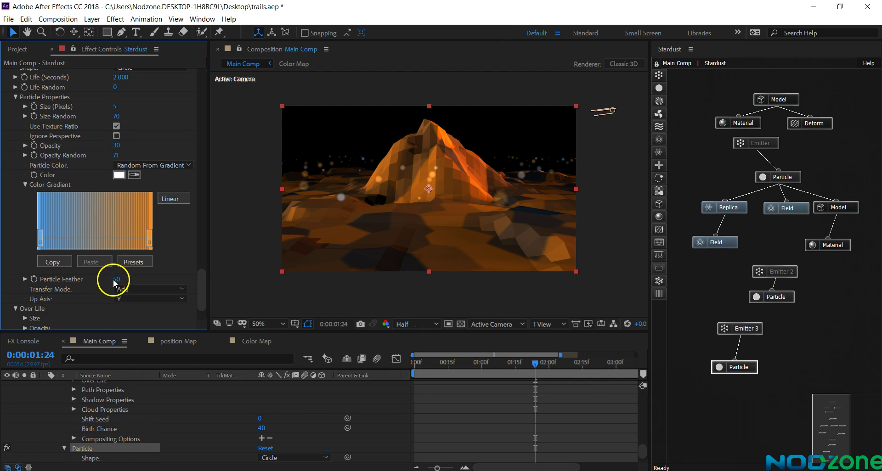
pyautogui.click(118, 147)
pyautogui.write('50')
pyautogui.press('Return')
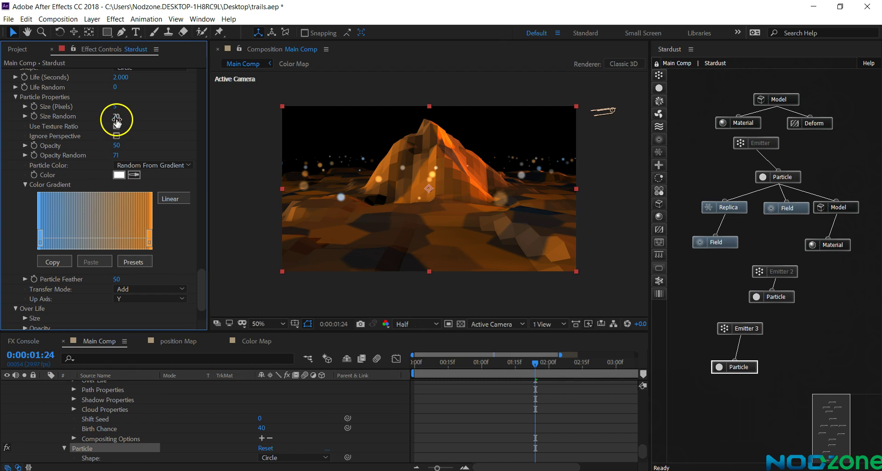
# - Set Size Random to 100, Size to 6 pixels, and particle Opacity to 40
pyautogui.moveTo(115, 121); pyautogui.dragTo(149, 118)
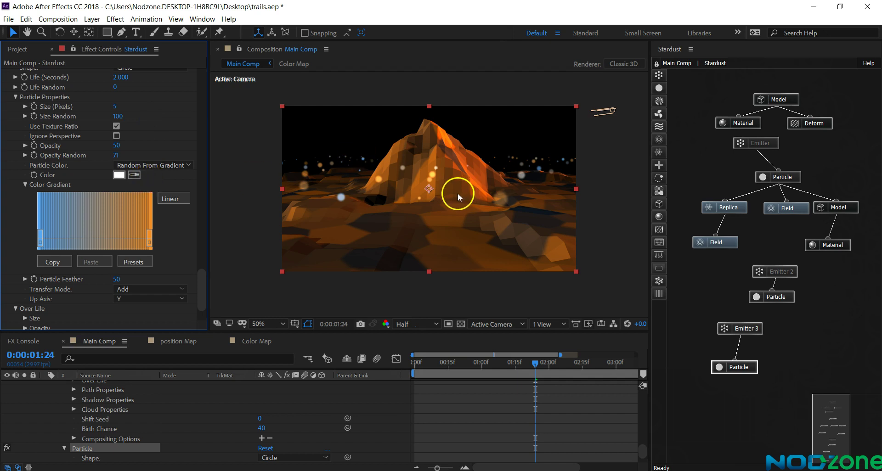
pyautogui.click(116, 108)
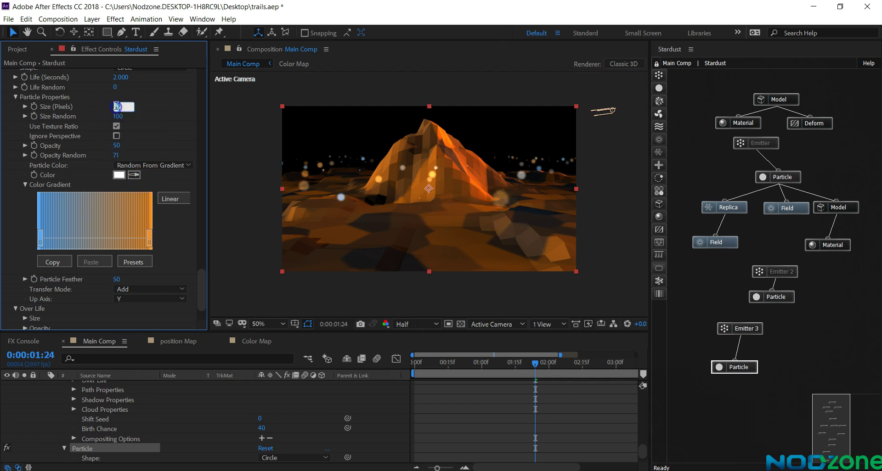
pyautogui.write('6')
pyautogui.click(120, 175)
pyautogui.click(145, 253)
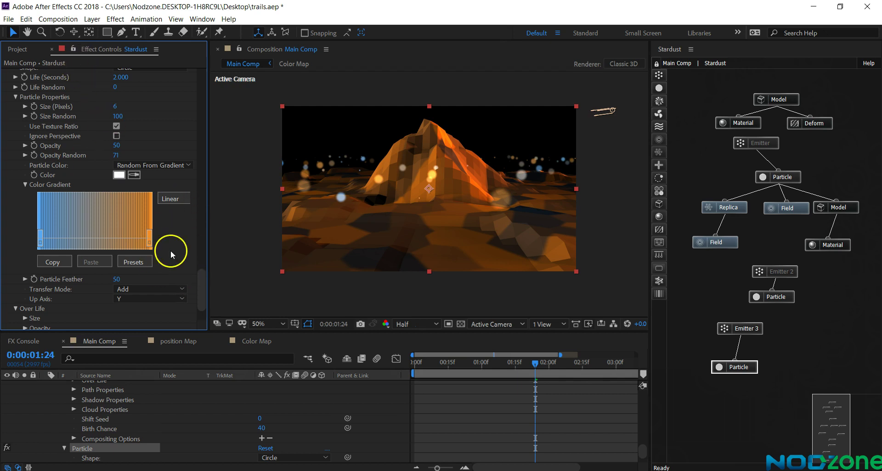
pyautogui.click(117, 150)
pyautogui.write('40')
pyautogui.press('Return')
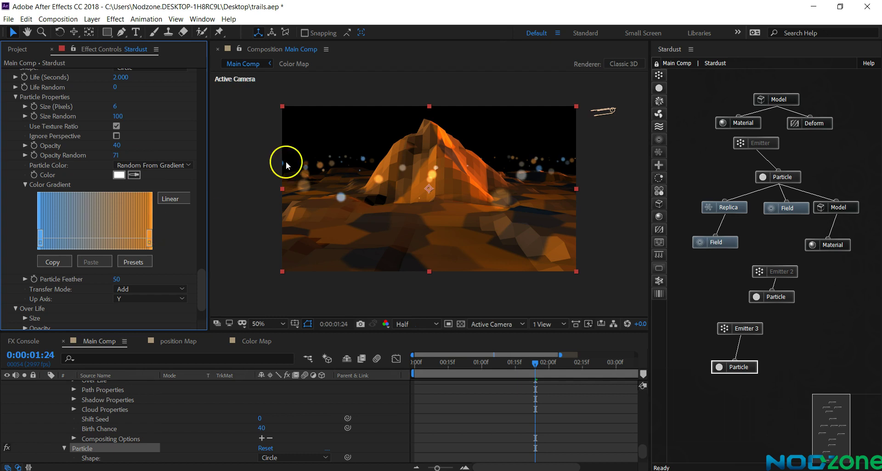
pyautogui.scroll(-3, 123, 246)
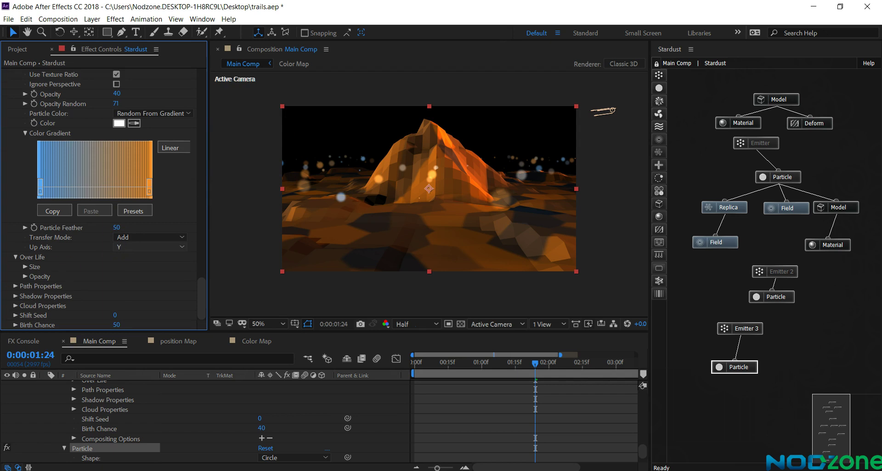
pyautogui.scroll(5, 28, 299)
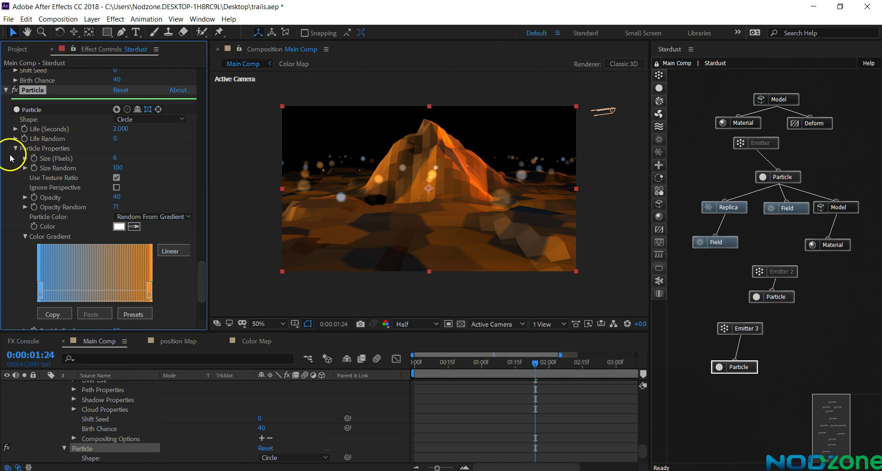
# - Apply the Fade In and Out Bezier preset to the Over Life Size curve
pyautogui.click(15, 149)
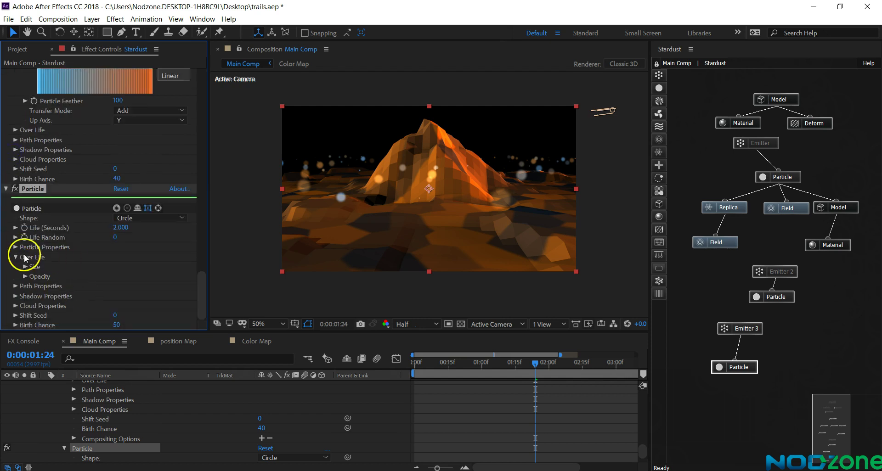
pyautogui.click(25, 267)
pyautogui.scroll(-1, 151, 287)
pyautogui.click(133, 317)
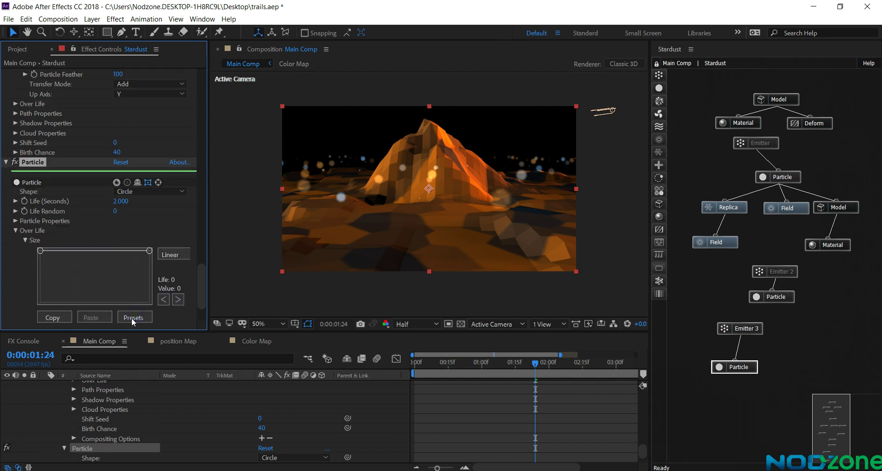
pyautogui.click(132, 318)
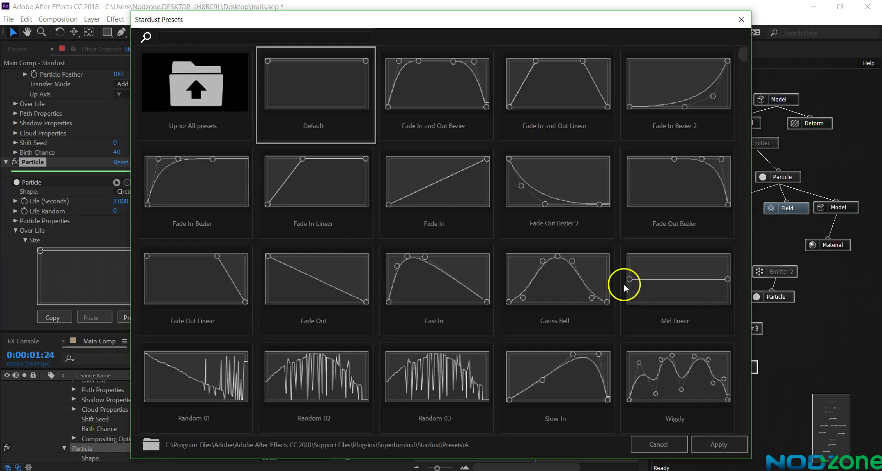
pyautogui.click(442, 98)
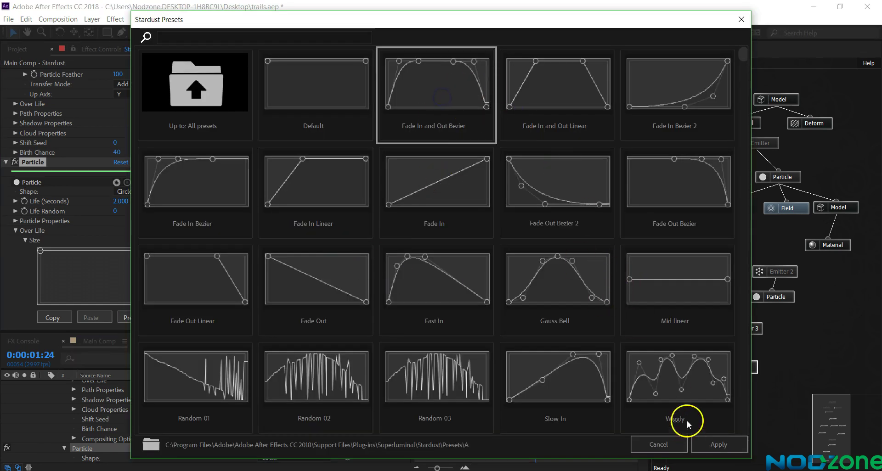
pyautogui.click(719, 445)
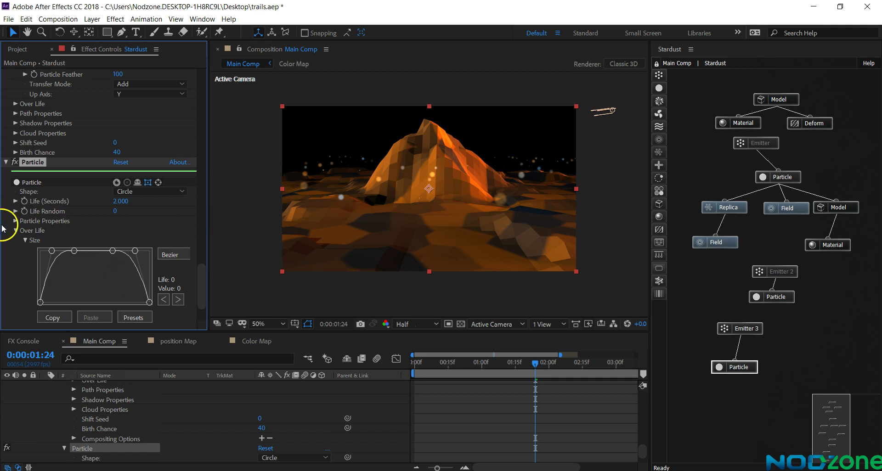
pyautogui.click(15, 231)
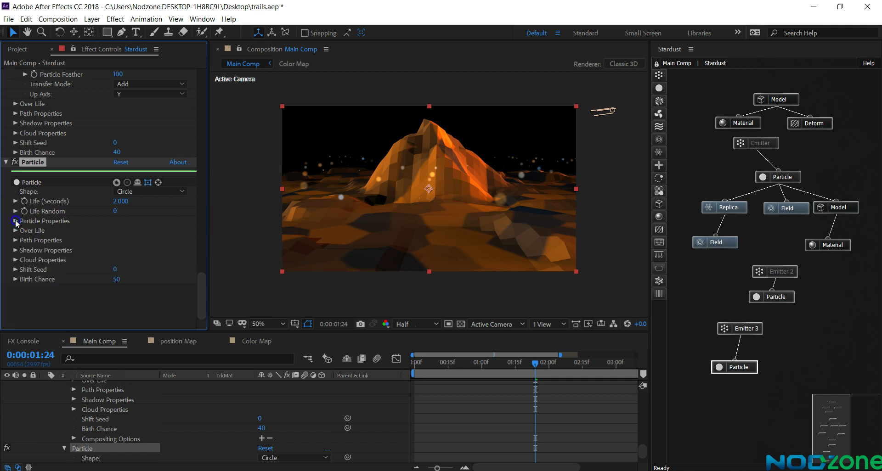
pyautogui.scroll(2, 16, 223)
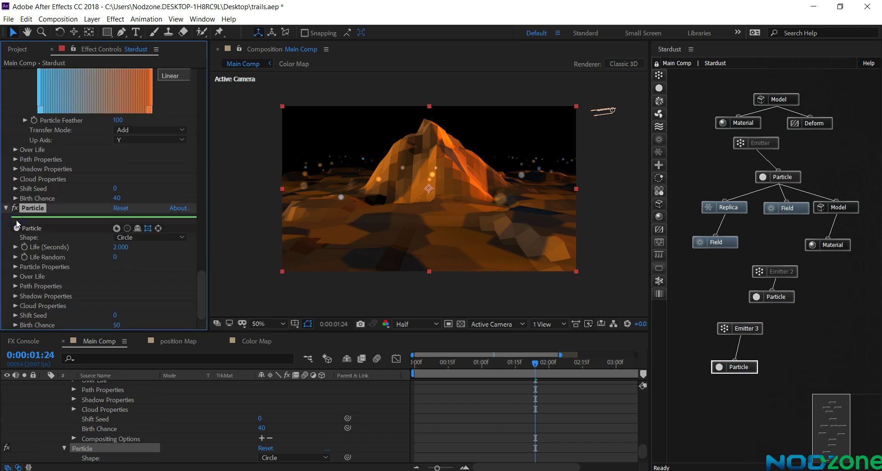
# - Set particle Size (Pixels) to 8 and reselect the Emitter 3 node
pyautogui.click(16, 267)
pyautogui.scroll(-6, 119, 236)
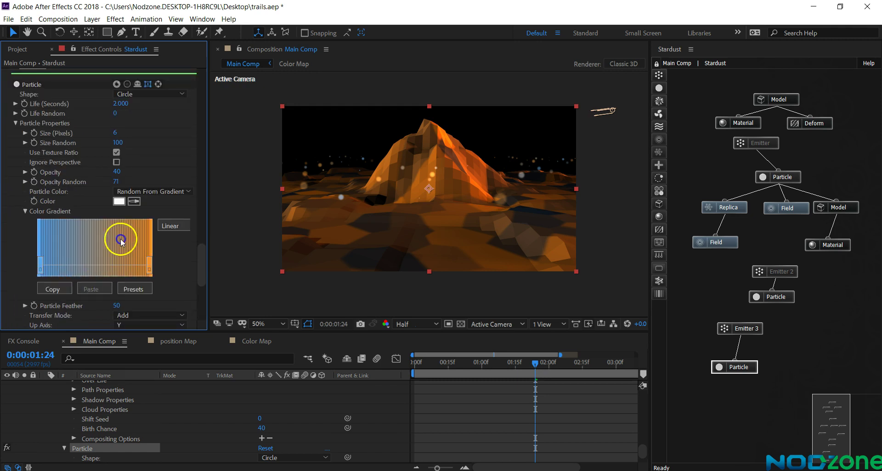
pyautogui.click(116, 133)
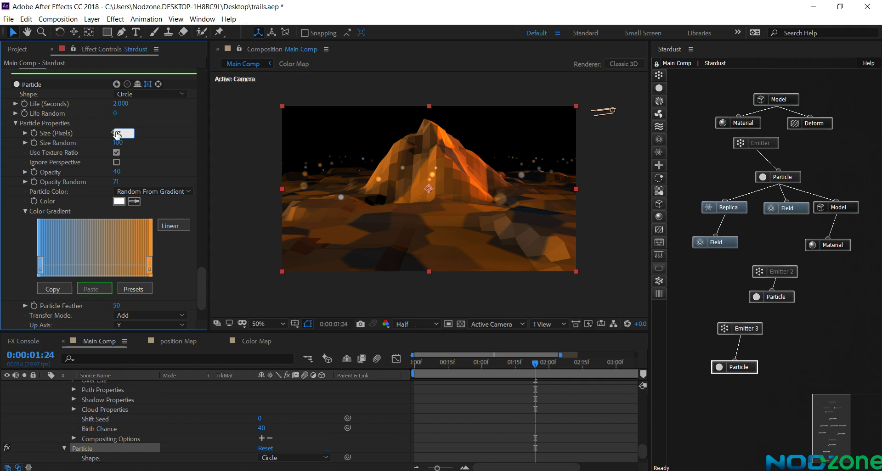
pyautogui.click(105, 164)
pyautogui.click(13, 126)
pyautogui.click(13, 127)
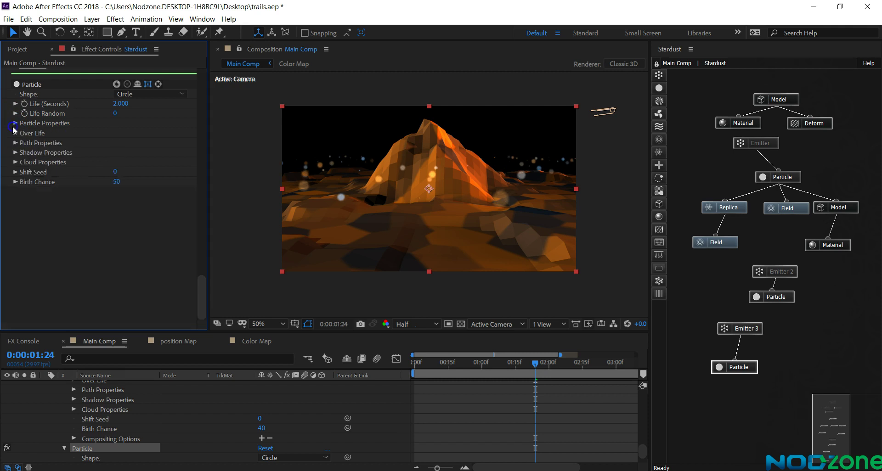
pyautogui.scroll(5, 73, 222)
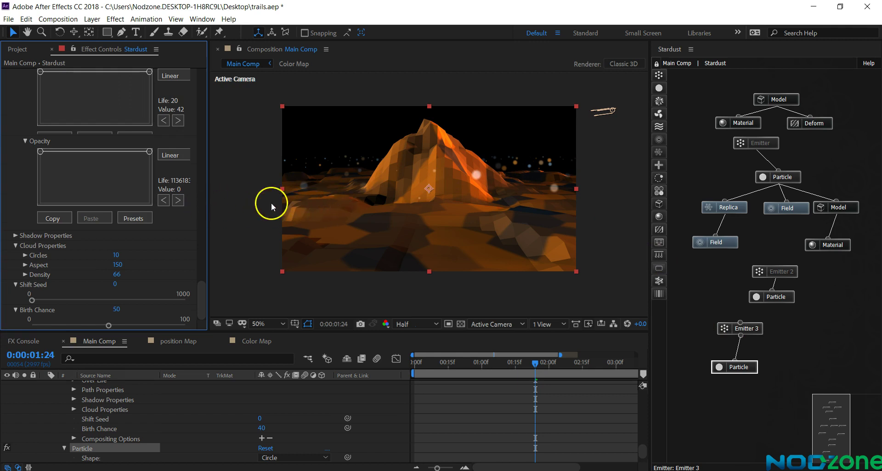
pyautogui.click(732, 334)
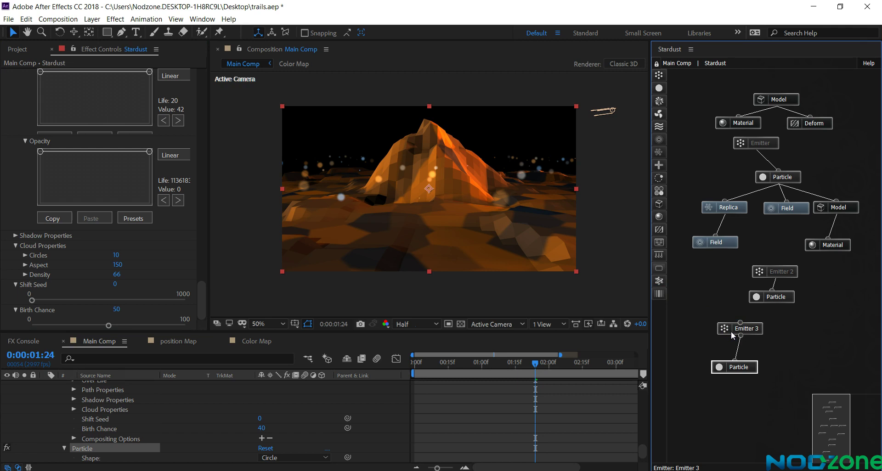
# - Set Emitter 3's Speed to 20
pyautogui.click(731, 331)
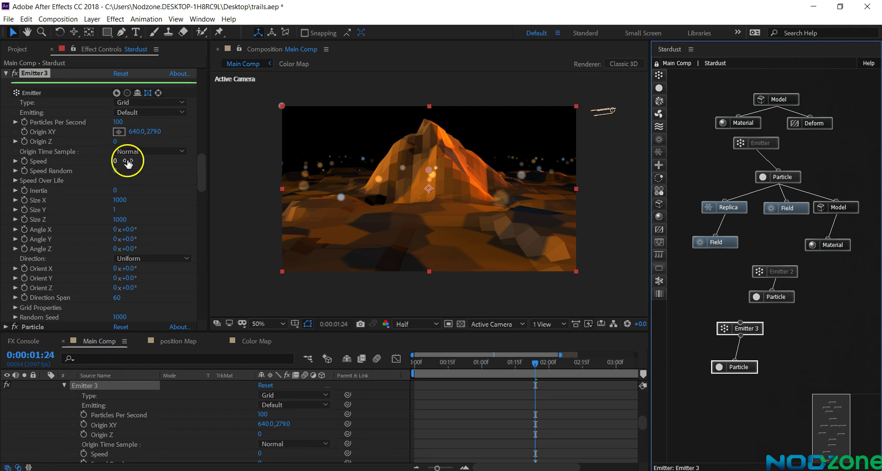
pyautogui.click(128, 161)
pyautogui.write('2')
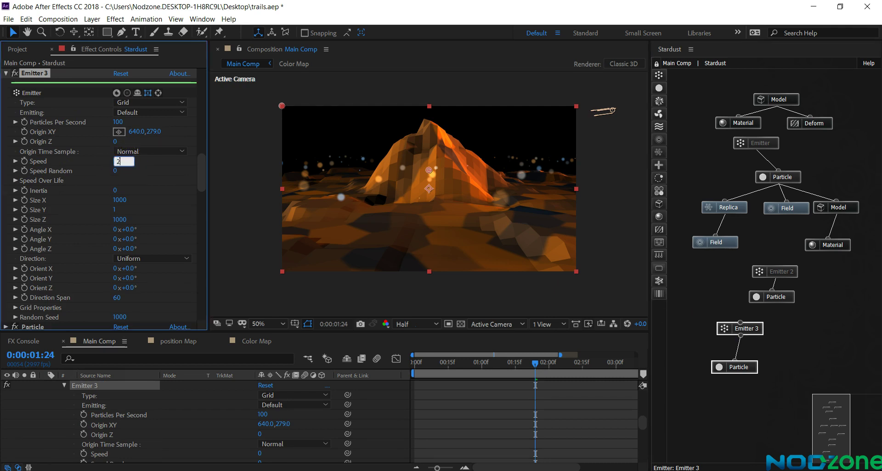
pyautogui.click(219, 198)
pyautogui.click(455, 204)
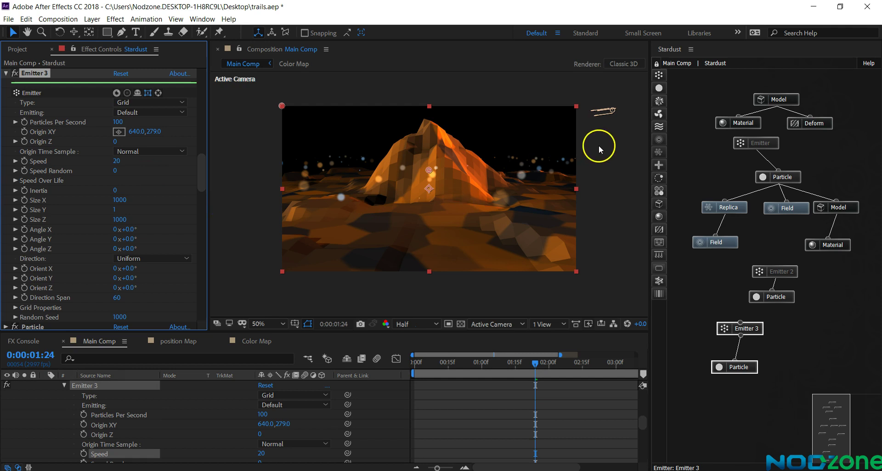
# - Turn off rendering of the mountain Model node in the Stardust graph
pyautogui.click(771, 101)
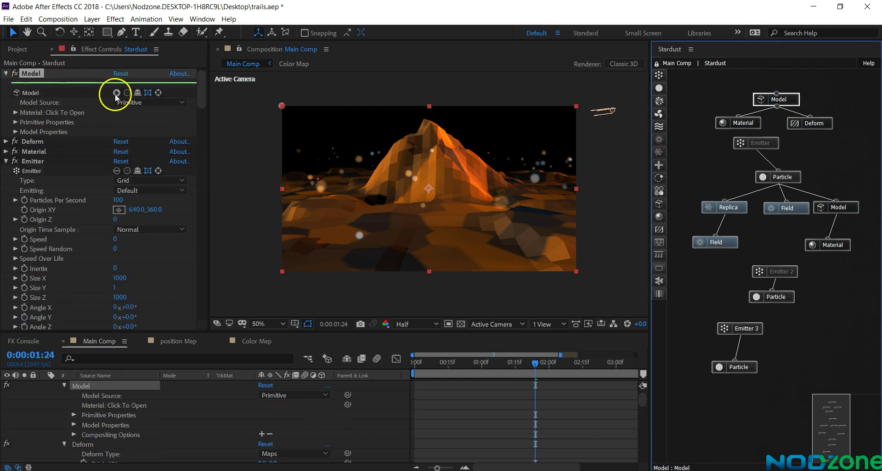
pyautogui.click(765, 179)
pyautogui.click(17, 75)
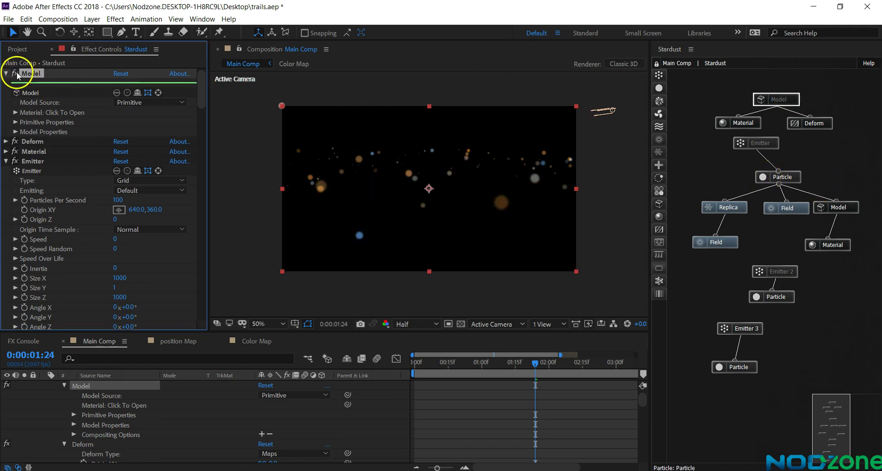
pyautogui.click(7, 74)
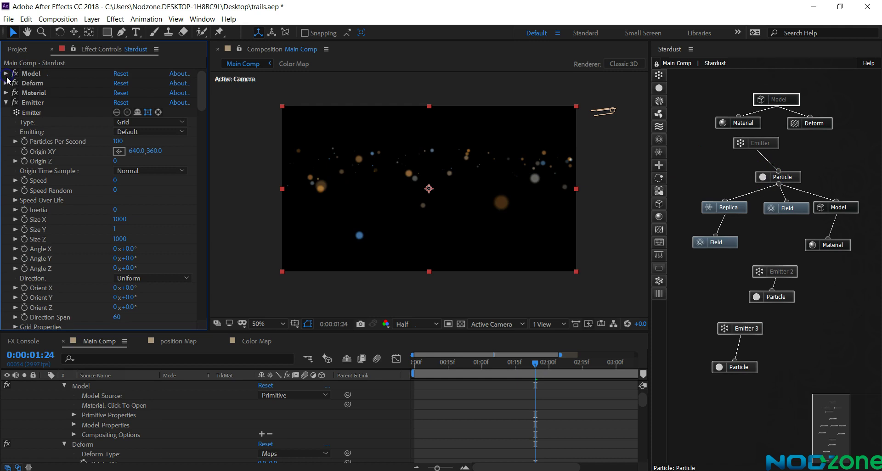
# - Tilt Emitter 3's Orient Y to -10° and preview the particle animation
pyautogui.click(753, 330)
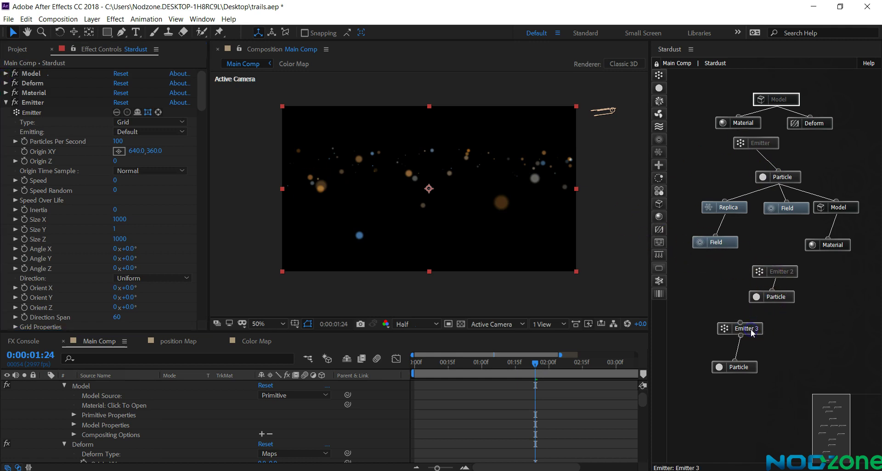
pyautogui.scroll(-2, 68, 249)
pyautogui.scroll(-5, 68, 249)
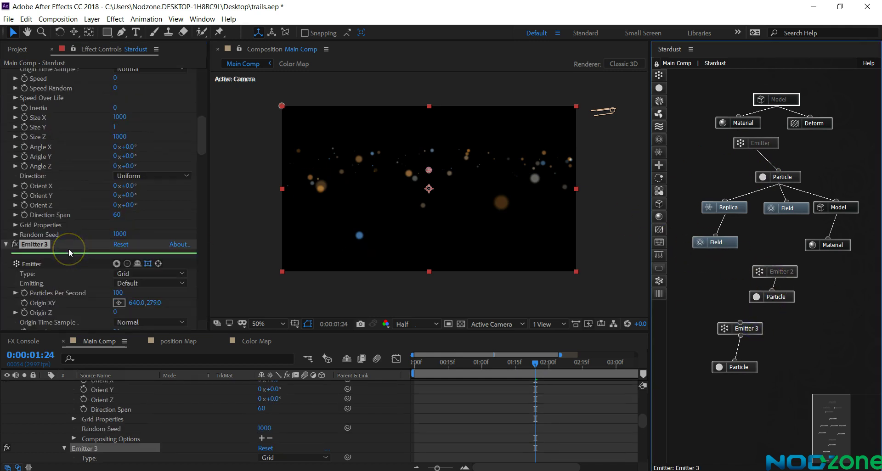
pyautogui.scroll(-5, 68, 249)
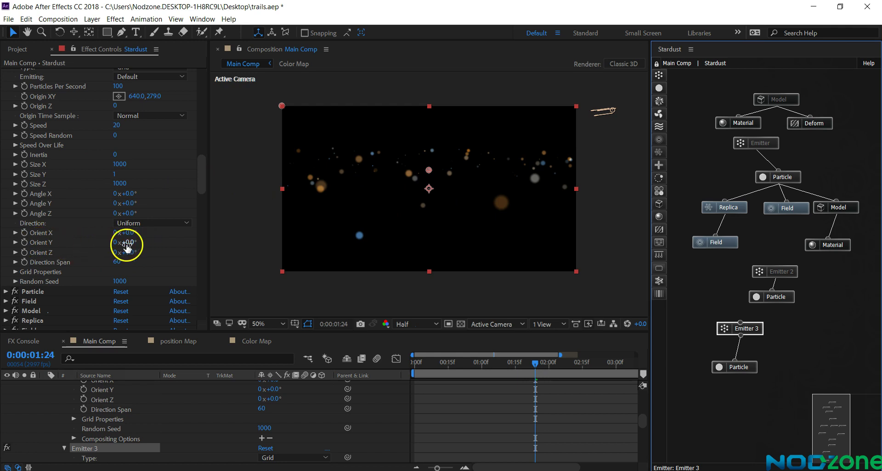
pyautogui.moveTo(116, 243)
pyautogui.mouseDown()
pyautogui.moveTo(103, 243)
pyautogui.moveTo(117, 243)
pyautogui.mouseUp()
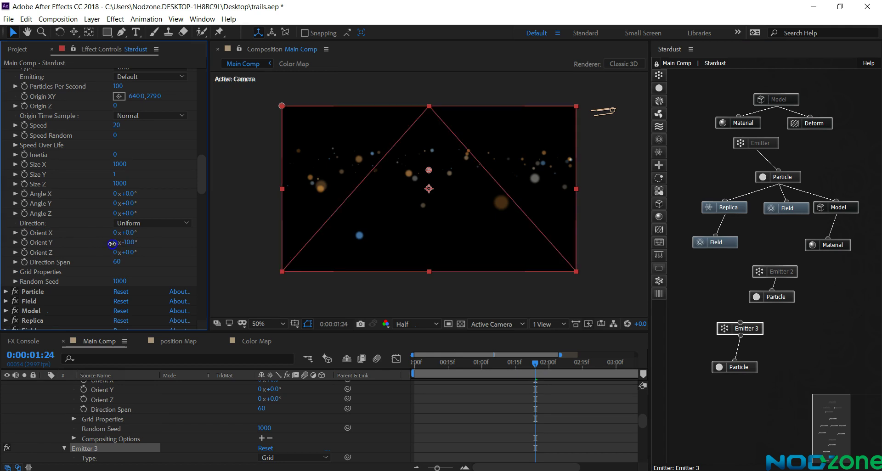
pyautogui.click(121, 267)
pyautogui.click(190, 305)
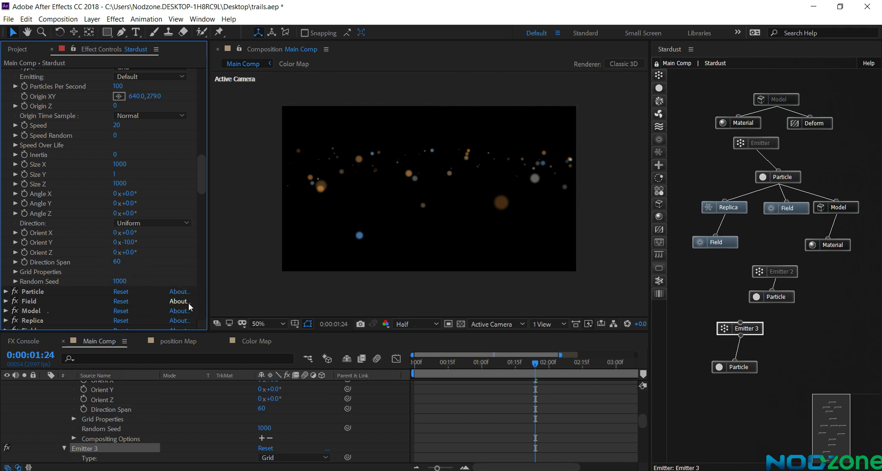
pyautogui.press('space')
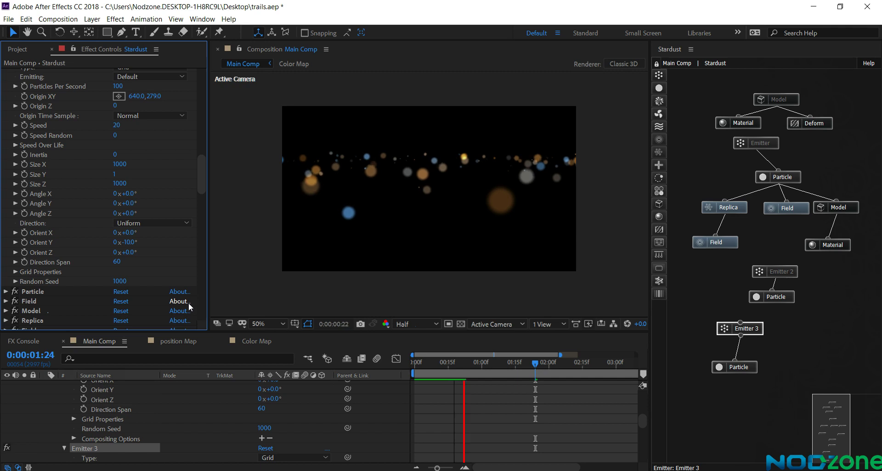
pyautogui.click(239, 303)
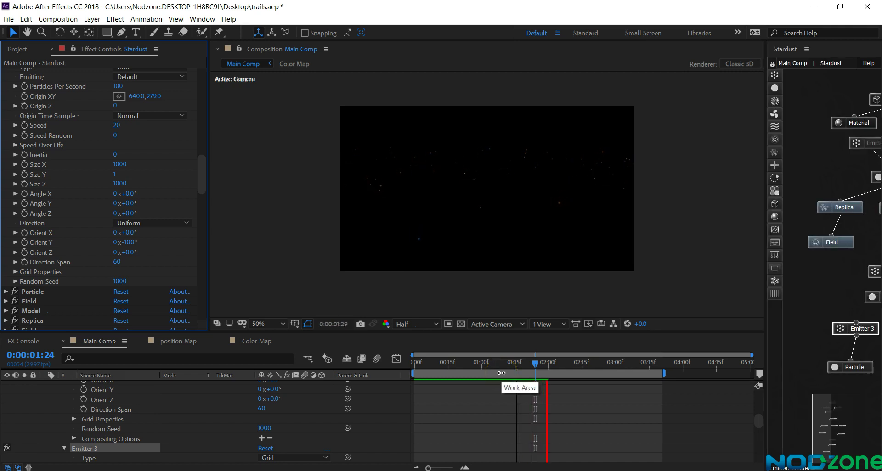
# - Set the viewer magnification to Fit up to 100%
pyautogui.click(410, 362)
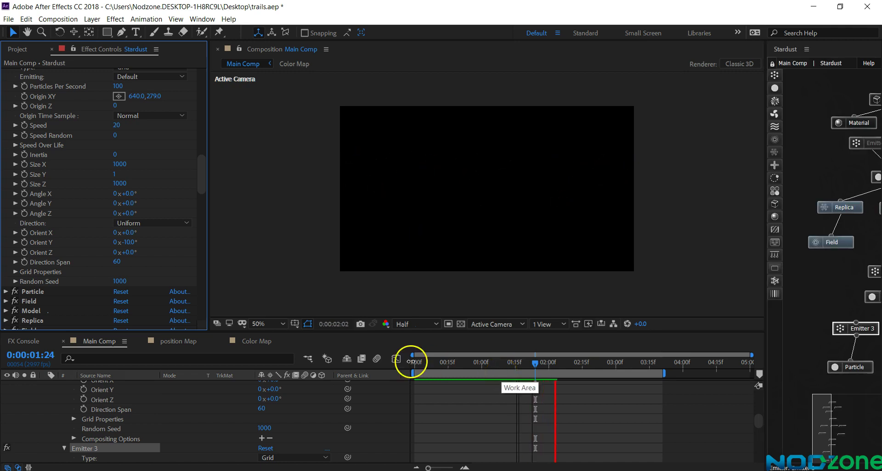
pyautogui.click(260, 325)
pyautogui.click(271, 131)
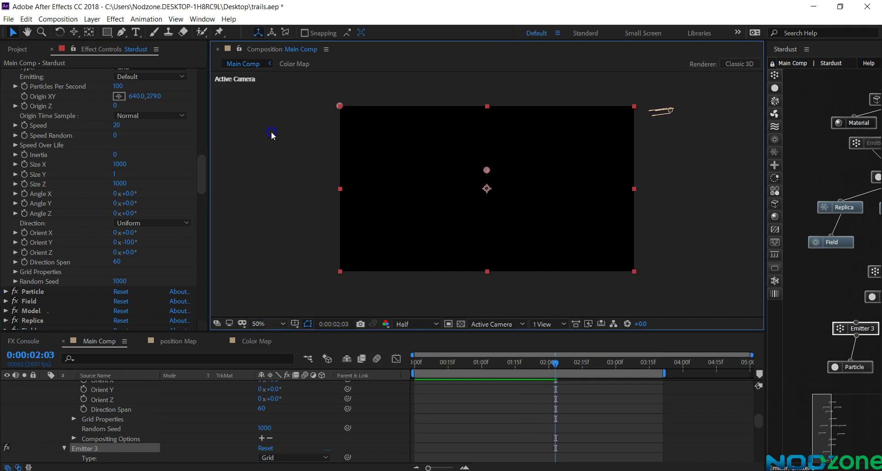
# - Set the Particle node's Life to 5 seconds and wire Emitter 3 into it
pyautogui.click(851, 365)
pyautogui.click(843, 373)
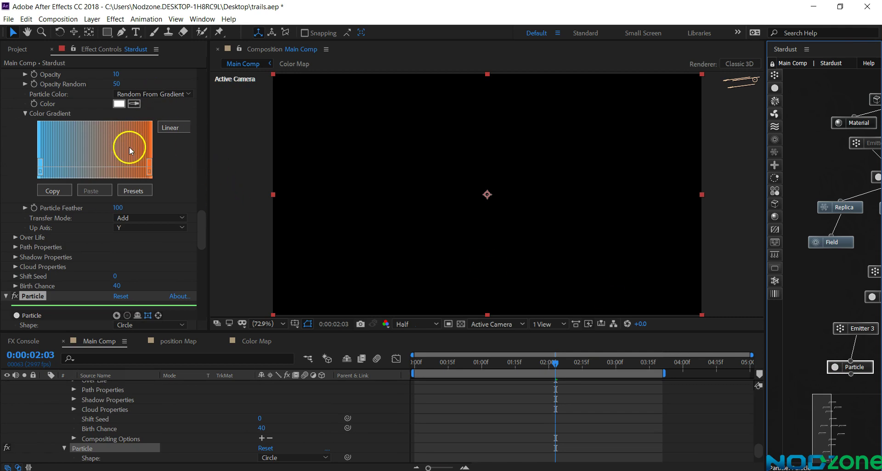
pyautogui.scroll(3, 129, 147)
pyautogui.scroll(-4, 125, 160)
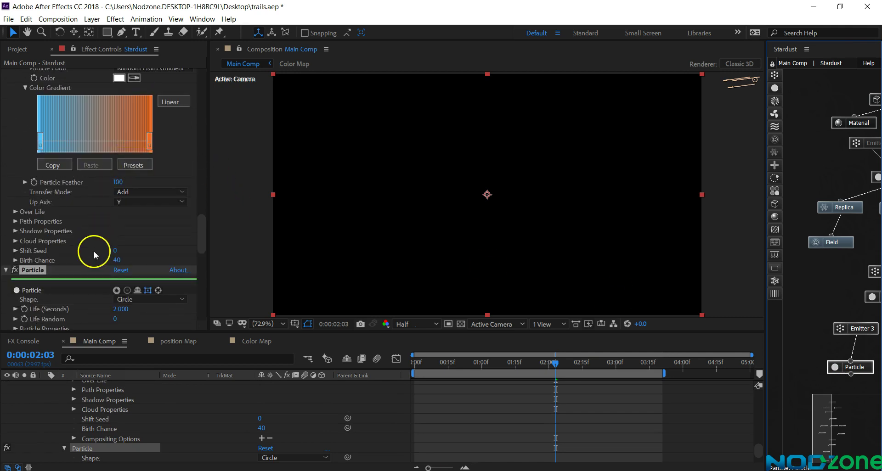
pyautogui.scroll(-1, 94, 251)
pyautogui.click(121, 284)
pyautogui.write('2')
pyautogui.press('Tab')
pyautogui.write('5')
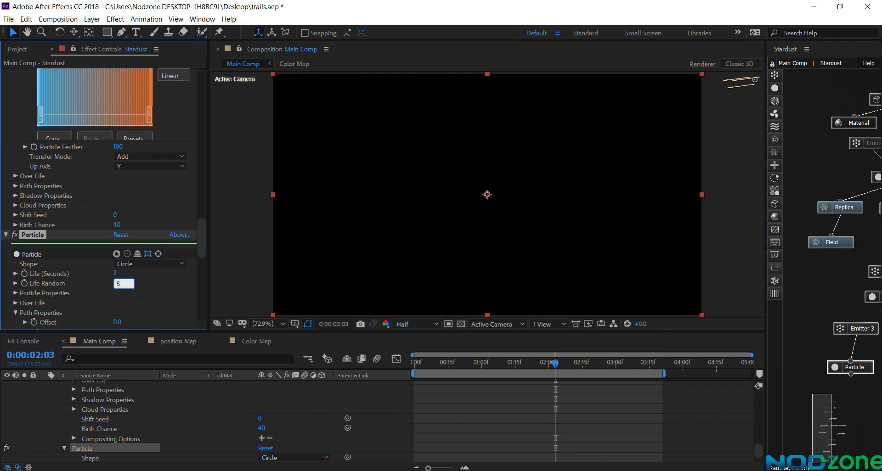
pyautogui.press('Return')
pyautogui.moveTo(859, 372); pyautogui.dragTo(857, 332)
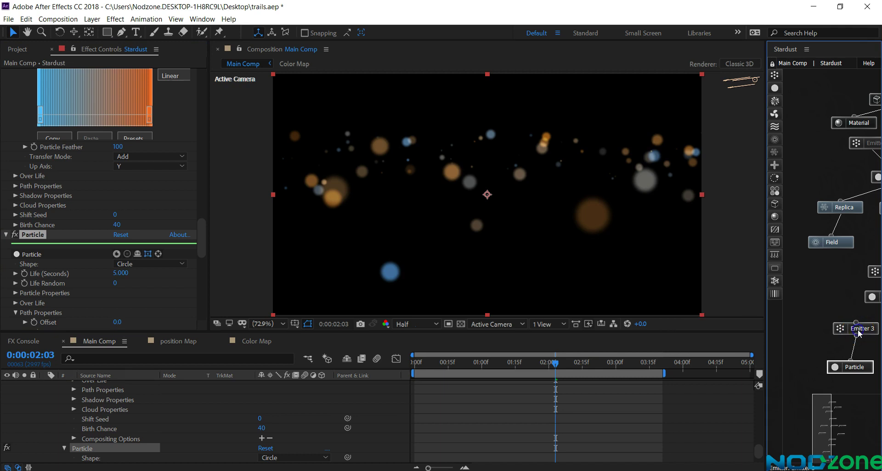
pyautogui.click(858, 333)
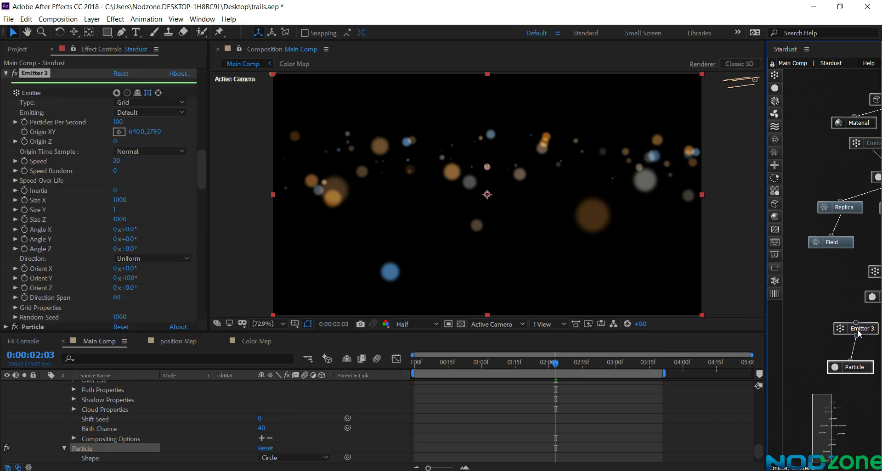
# - Set Emitter 3 to 50 particles per second with Origin XY at 640,250
pyautogui.click(122, 122)
pyautogui.write('50')
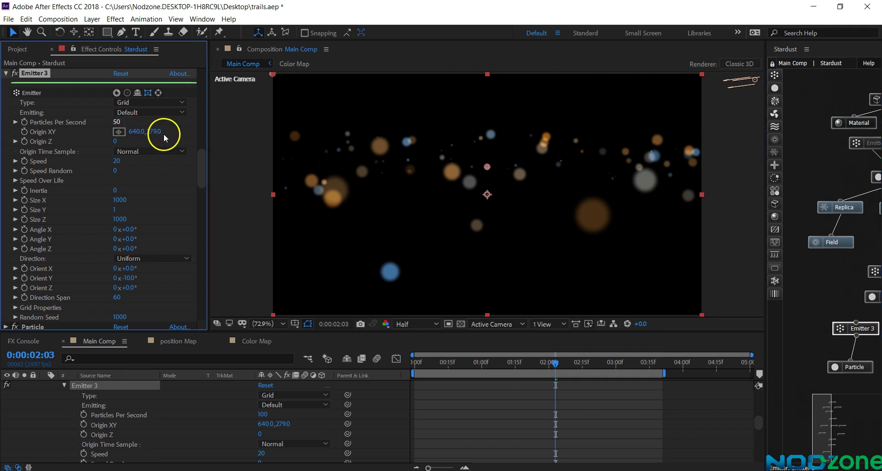
pyautogui.press('Return')
pyautogui.click(152, 132)
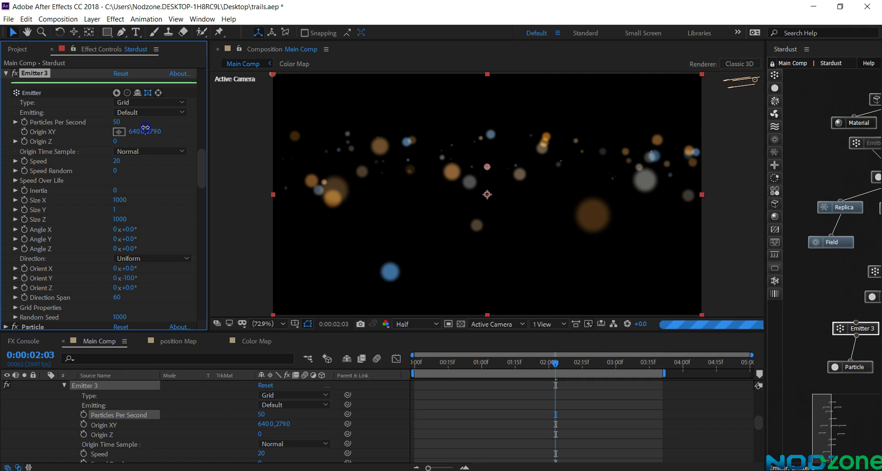
pyautogui.click(144, 128)
pyautogui.moveTo(138, 127); pyautogui.dragTo(138, 128)
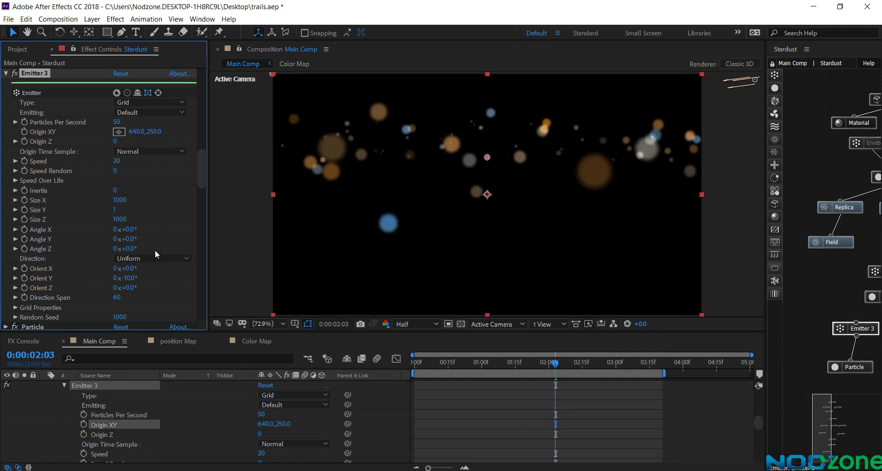
# - Set emitter Speed to 30 and Direction Span to 30, previewing the motion
pyautogui.click(116, 161)
pyautogui.click(120, 160)
pyautogui.write('30')
pyautogui.click(138, 271)
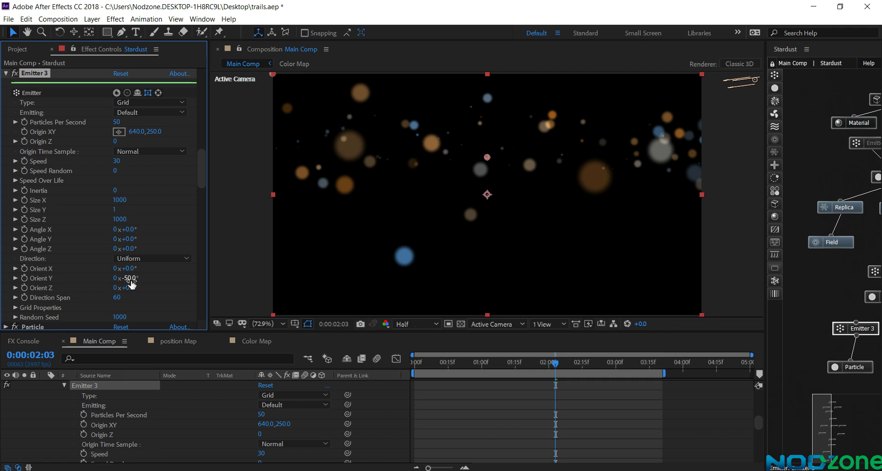
pyautogui.press('space')
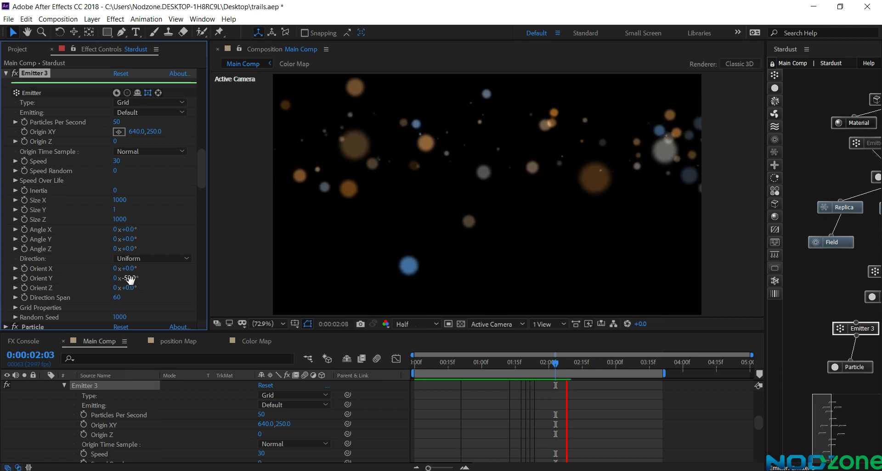
pyautogui.press('space')
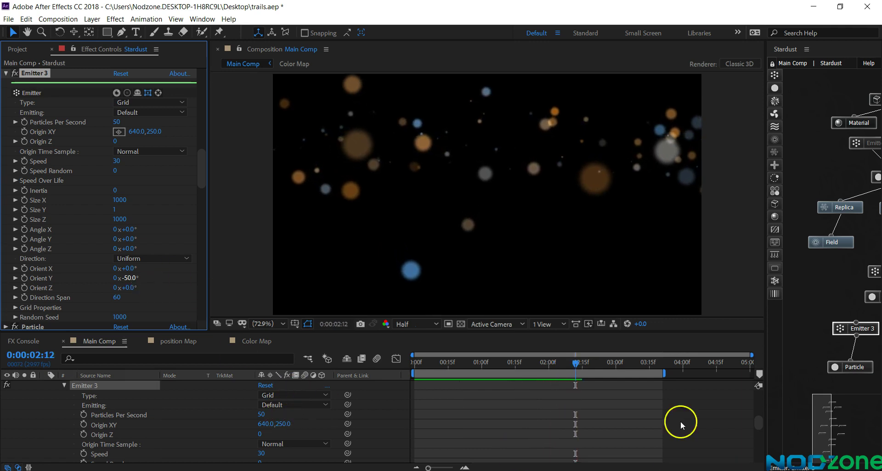
pyautogui.click(116, 298)
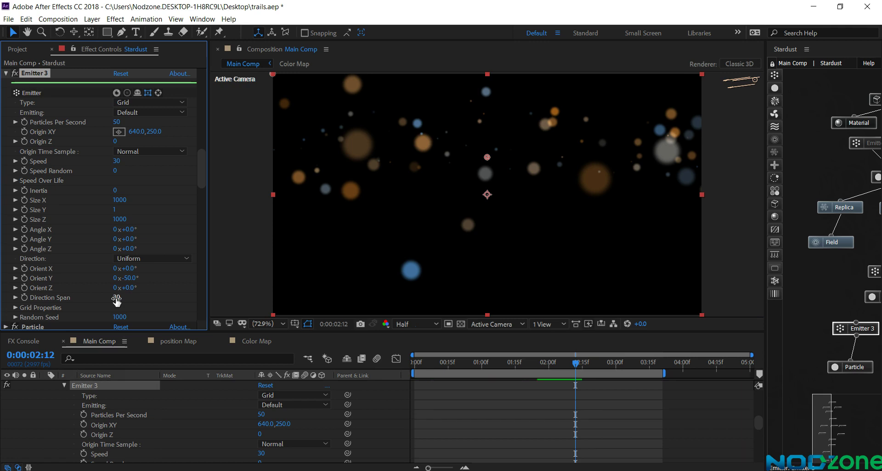
pyautogui.press('space')
pyautogui.click(225, 323)
pyautogui.press('space')
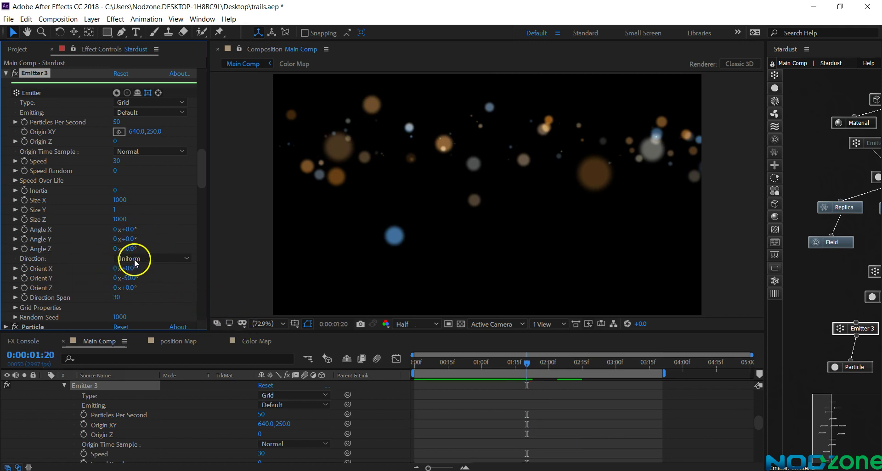
# - Emit particles in one direction with Orient Y -50°, Speed 40 and Direction Span 70
pyautogui.click(133, 264)
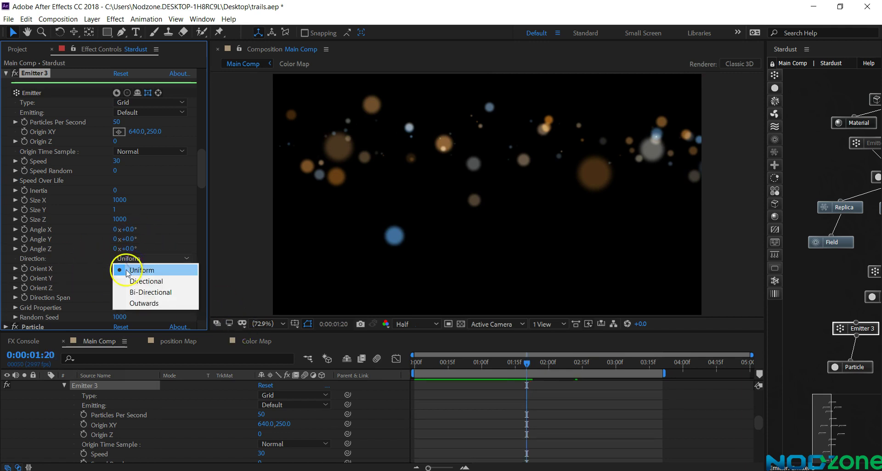
pyautogui.click(151, 288)
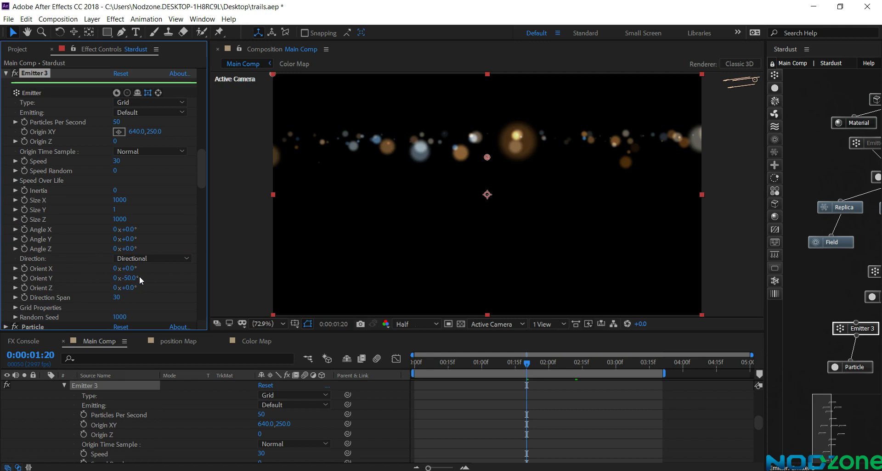
pyautogui.click(109, 294)
pyautogui.click(128, 307)
pyautogui.click(136, 281)
pyautogui.click(117, 299)
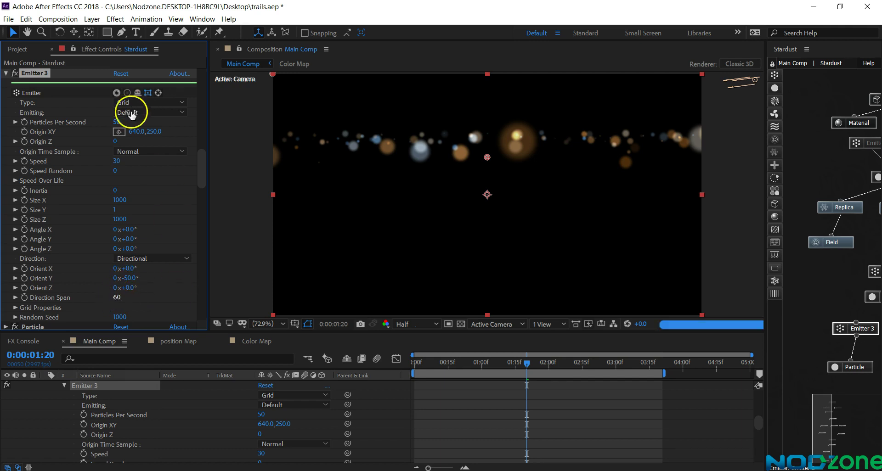
pyautogui.click(112, 166)
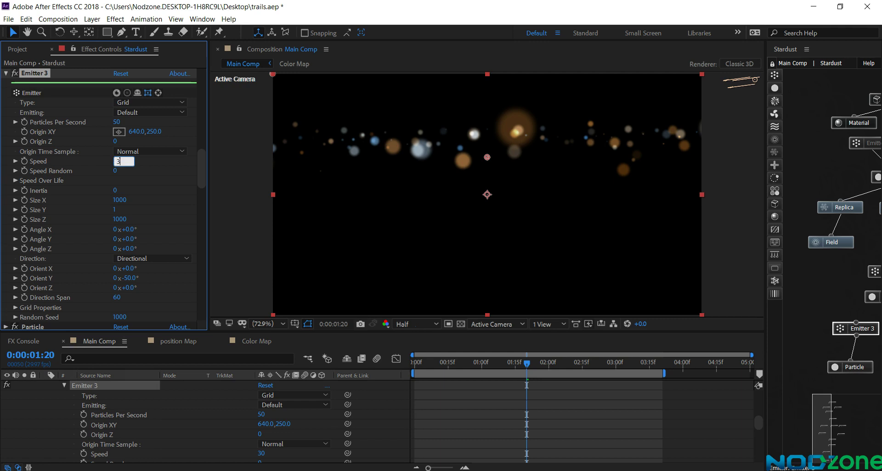
pyautogui.write('40')
pyautogui.press('Return')
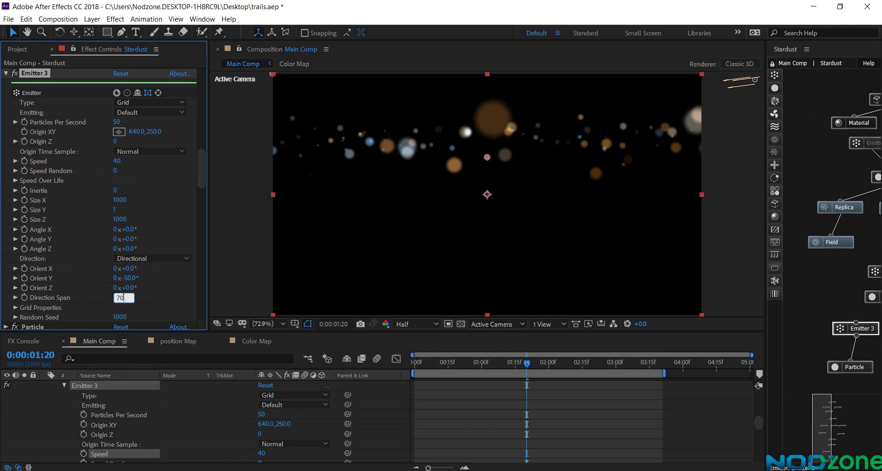
pyautogui.press('Return')
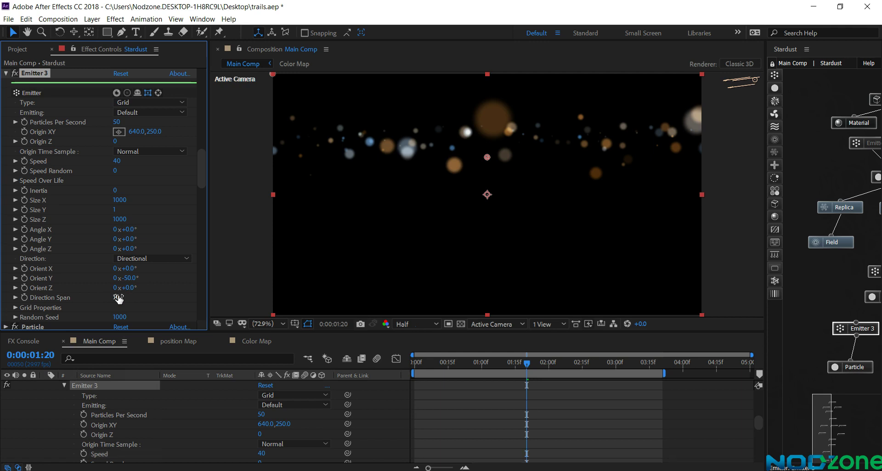
# - Preview the animation, stop at 0:00:03:03, and widen the Stardust node panel
pyautogui.press('space')
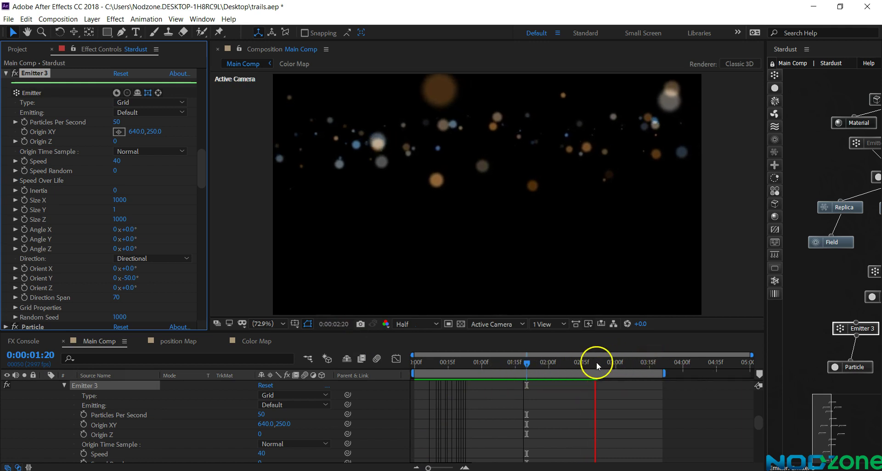
pyautogui.click(622, 363)
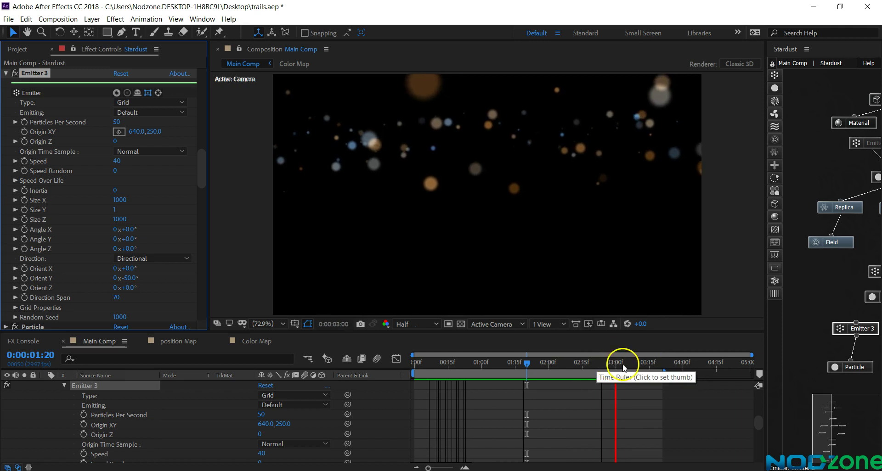
pyautogui.click(547, 317)
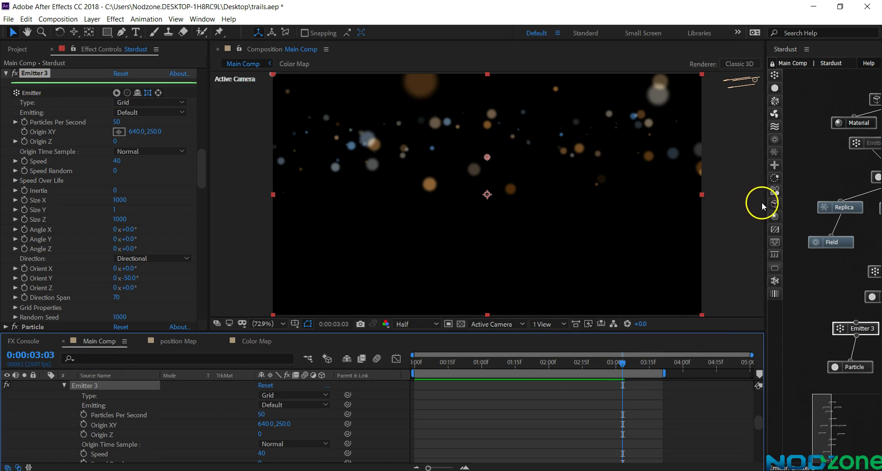
pyautogui.moveTo(764, 206); pyautogui.dragTo(704, 207)
# - Widen the Stardust panel further, inspect the Model node, and collapse the Stardust layer
pyautogui.click(814, 118)
pyautogui.click(819, 99)
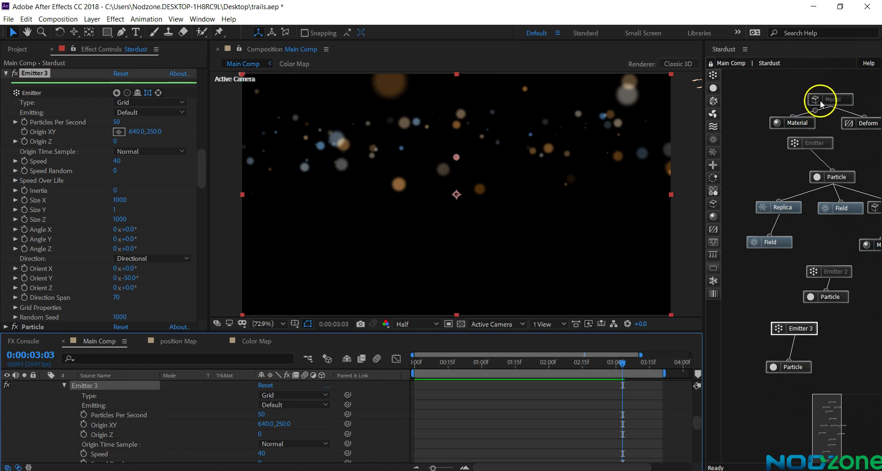
pyautogui.click(34, 90)
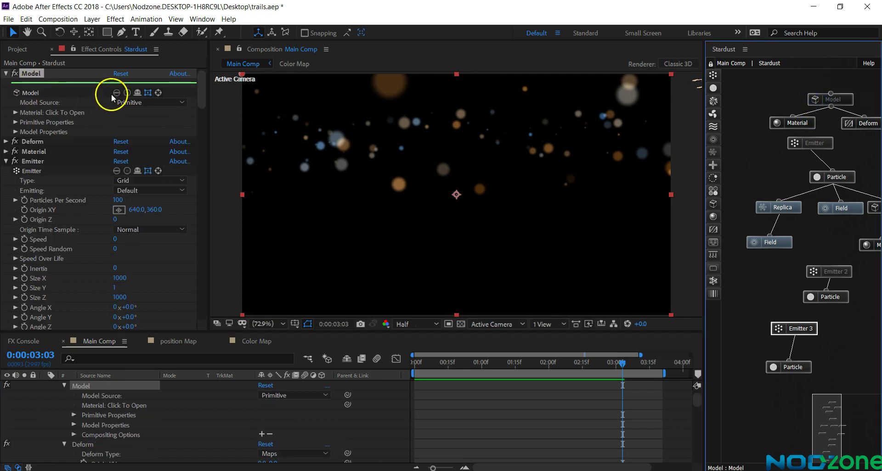
pyautogui.click(15, 74)
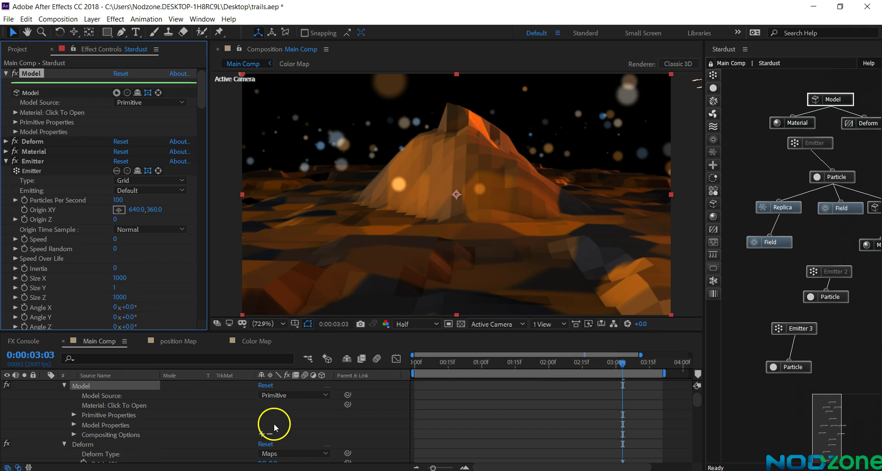
pyautogui.scroll(3, 48, 426)
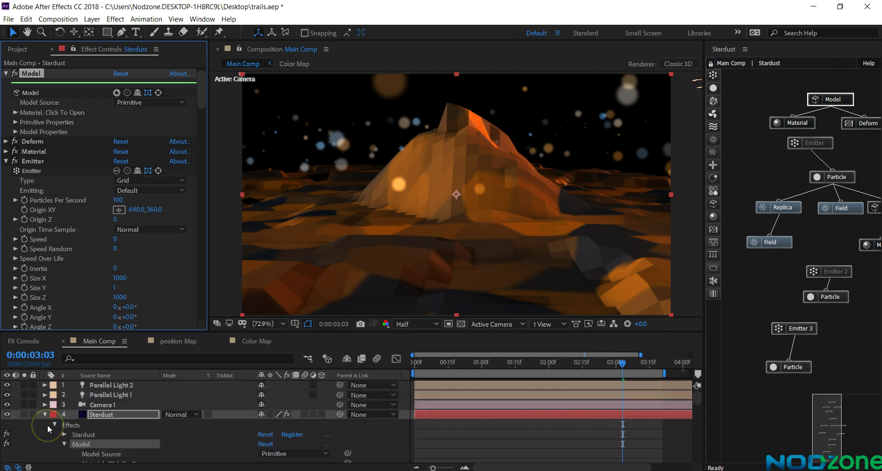
pyautogui.click(43, 415)
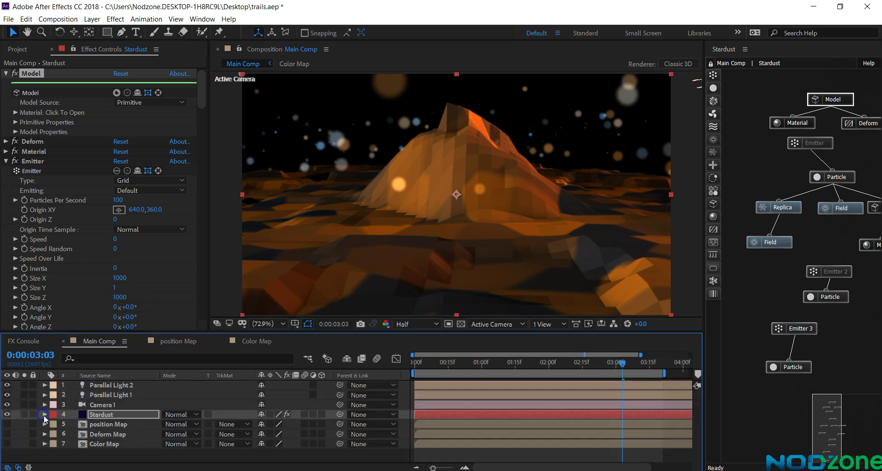
# - Reveal Camera 1's Position and Point of Interest and set the time to 0:00:03:23
pyautogui.click(102, 407)
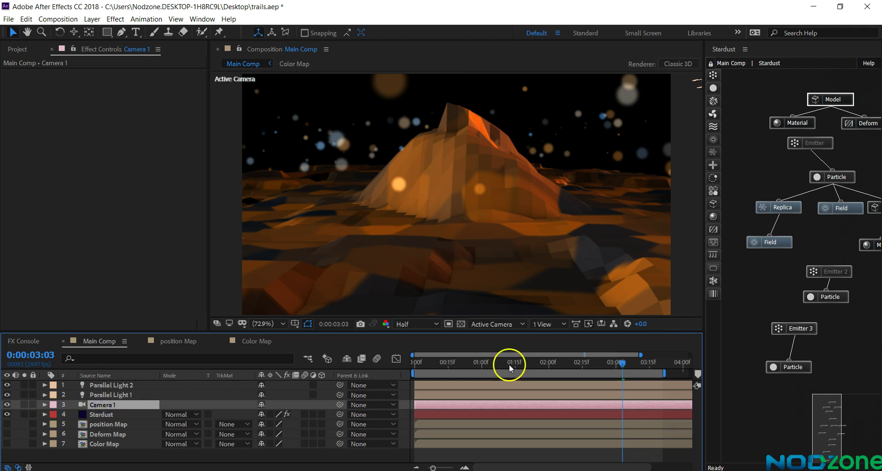
pyautogui.press('p')
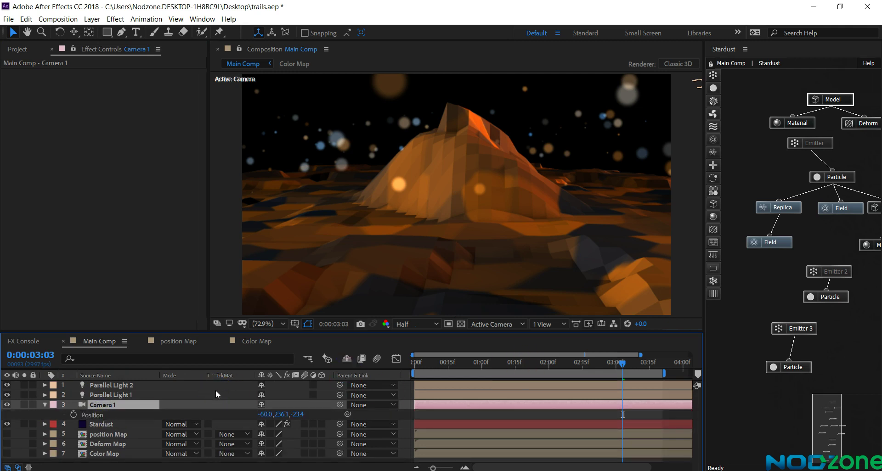
pyautogui.hotkey('shift', 'a')
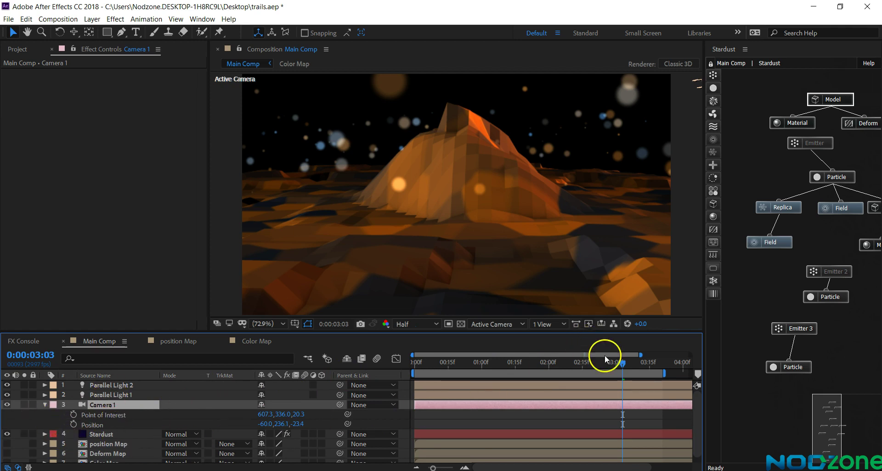
pyautogui.click(629, 366)
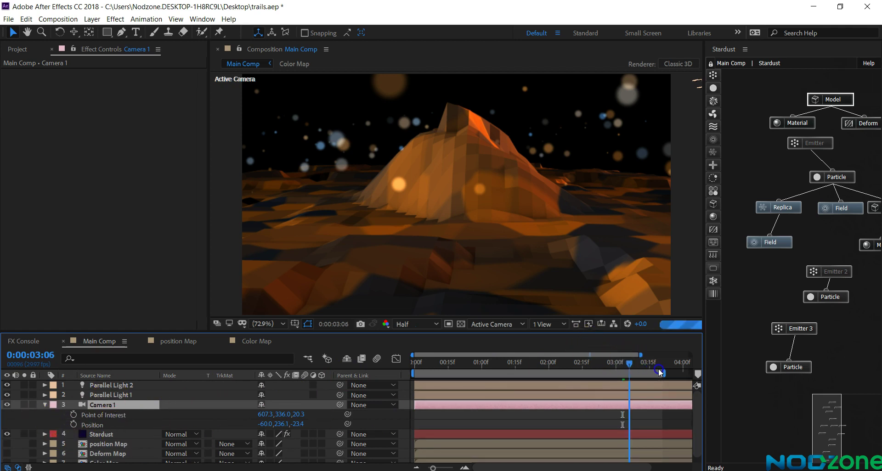
pyautogui.click(674, 371)
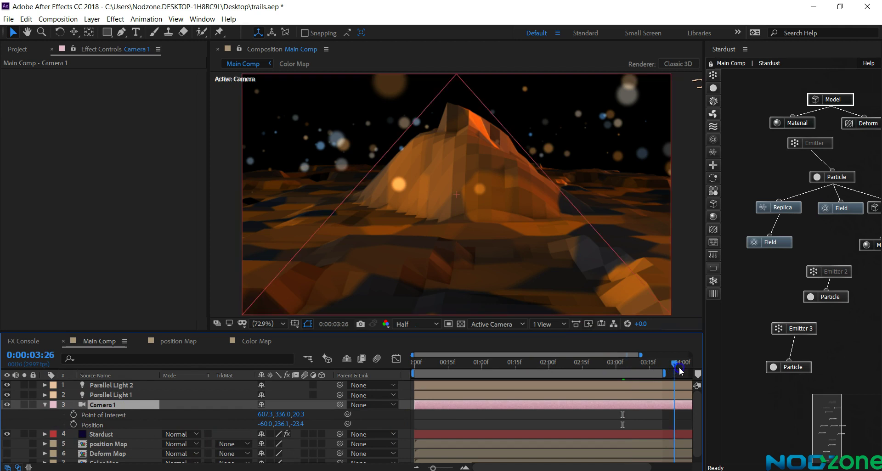
pyautogui.moveTo(679, 369); pyautogui.dragTo(664, 366)
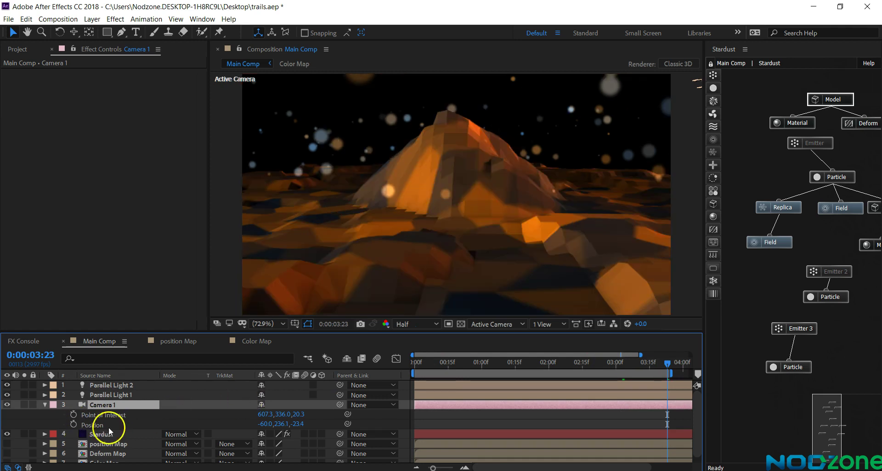
# - Keyframe Position and Point of Interest, then drag both keyframes to the timeline start
pyautogui.click(74, 425)
pyautogui.click(74, 415)
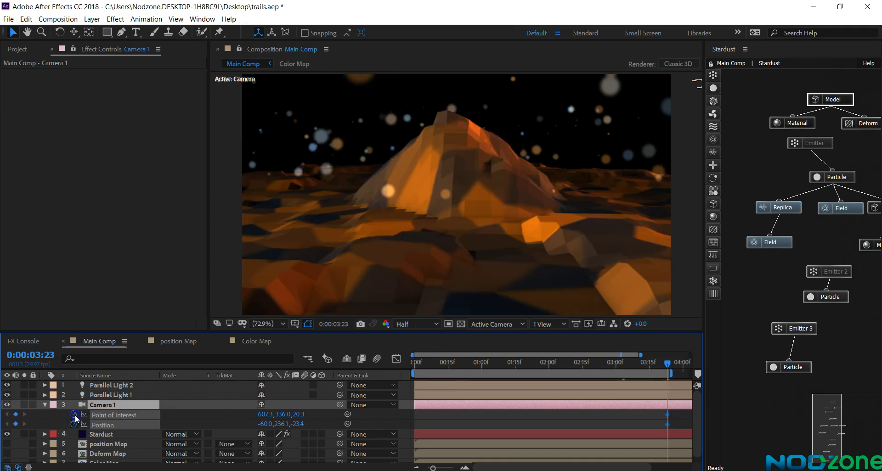
pyautogui.click(515, 424)
pyautogui.click(643, 430)
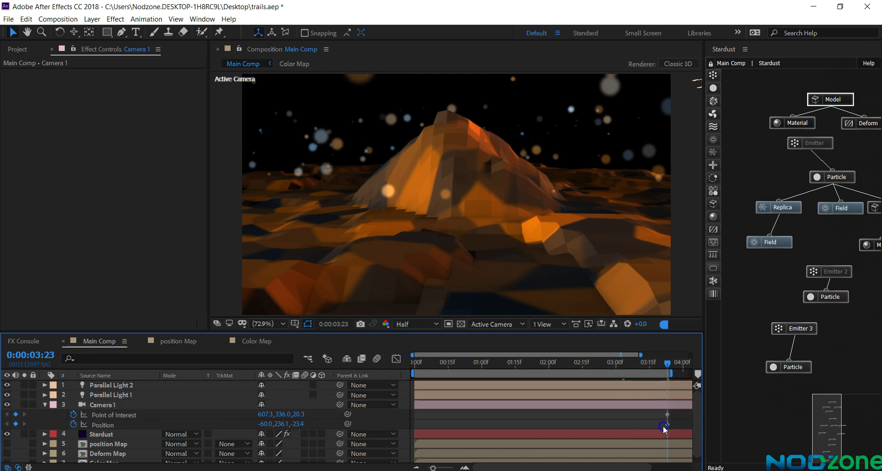
pyautogui.click(666, 424)
pyautogui.moveTo(668, 418); pyautogui.dragTo(417, 419)
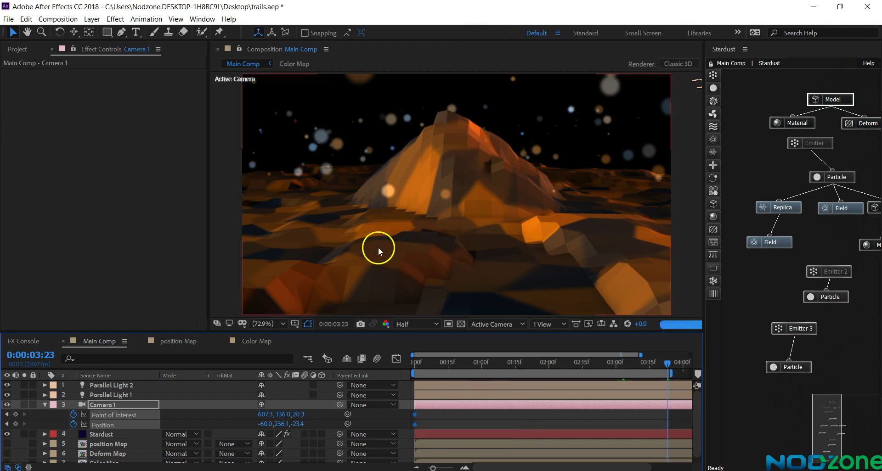
# - Switch to the Orbit Camera Tool and swing Camera 1 around the mountain, looking down on it
pyautogui.click(75, 33)
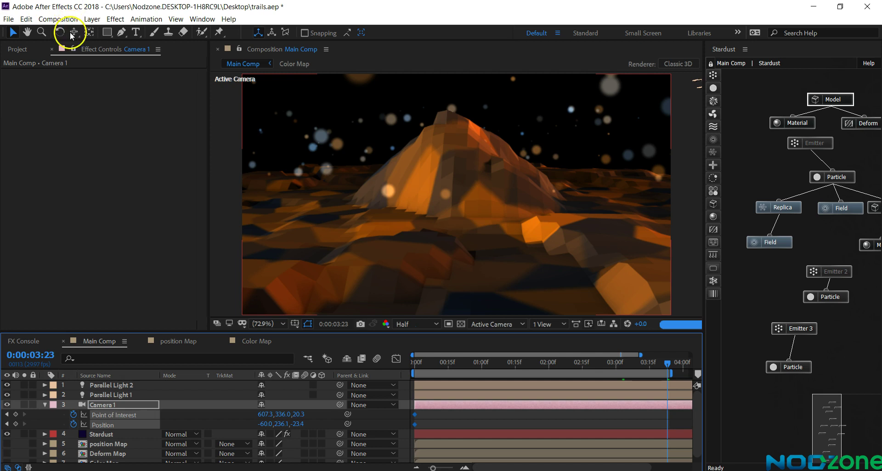
pyautogui.moveTo(76, 36); pyautogui.dragTo(102, 48)
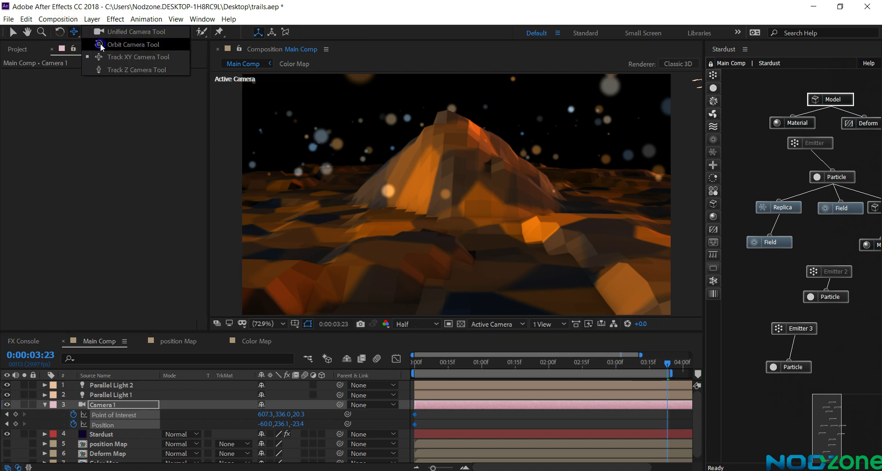
pyautogui.click(101, 45)
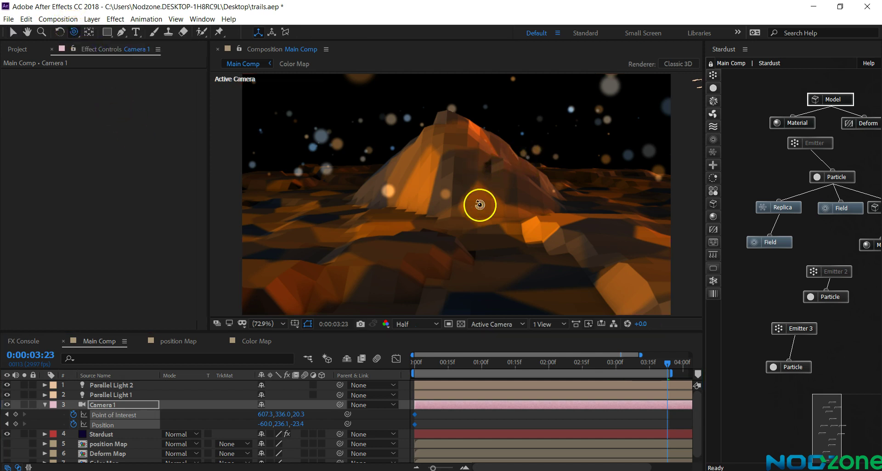
pyautogui.moveTo(485, 204); pyautogui.dragTo(443, 209)
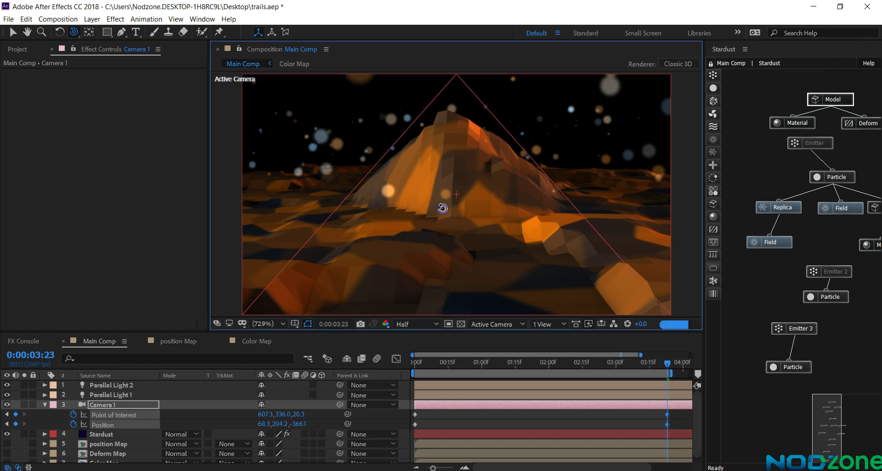
pyautogui.moveTo(443, 209); pyautogui.dragTo(438, 208)
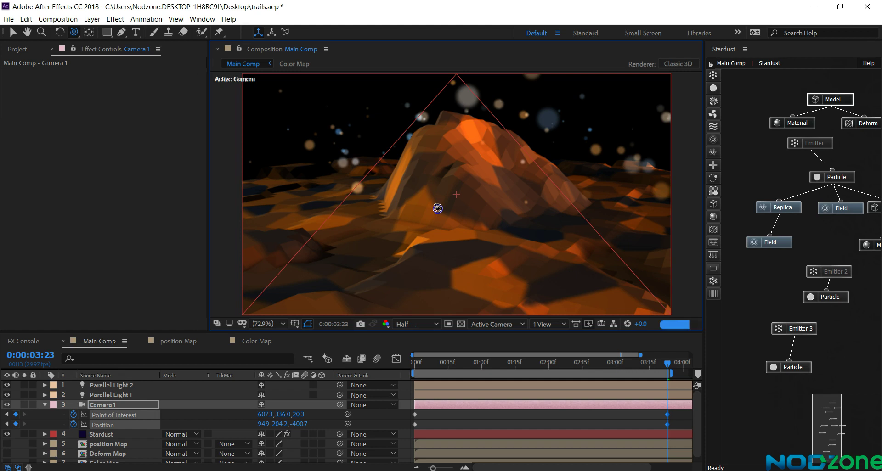
pyautogui.moveTo(428, 205); pyautogui.dragTo(422, 203)
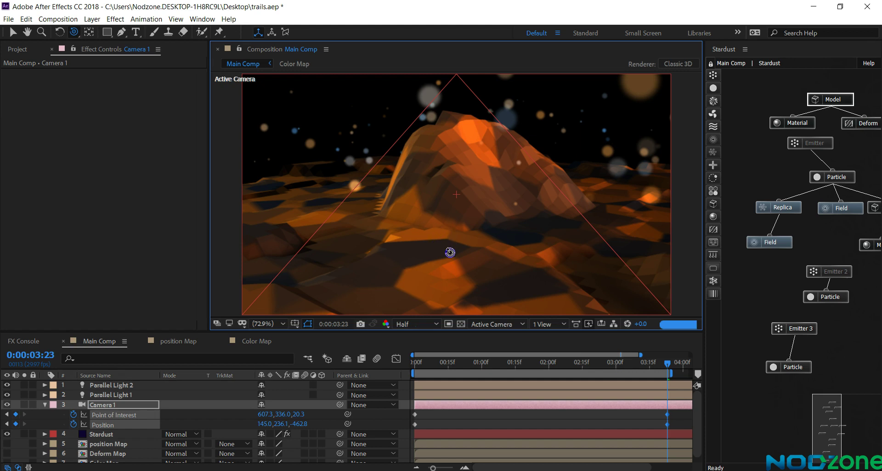
pyautogui.moveTo(454, 229); pyautogui.dragTo(440, 223)
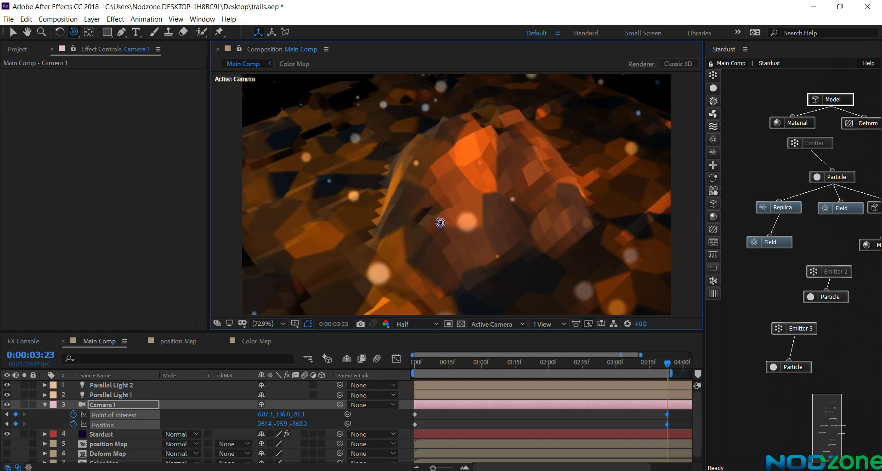
# - Refine the orbit to a lower side view, ending at Position 246.4, 192.3, -533.1
pyautogui.moveTo(445, 204); pyautogui.dragTo(446, 197)
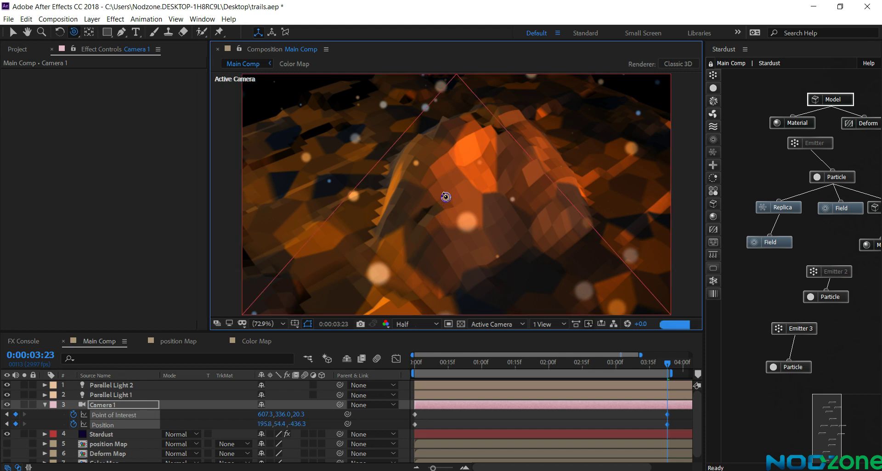
pyautogui.moveTo(450, 232); pyautogui.dragTo(466, 233)
pyautogui.click(471, 220)
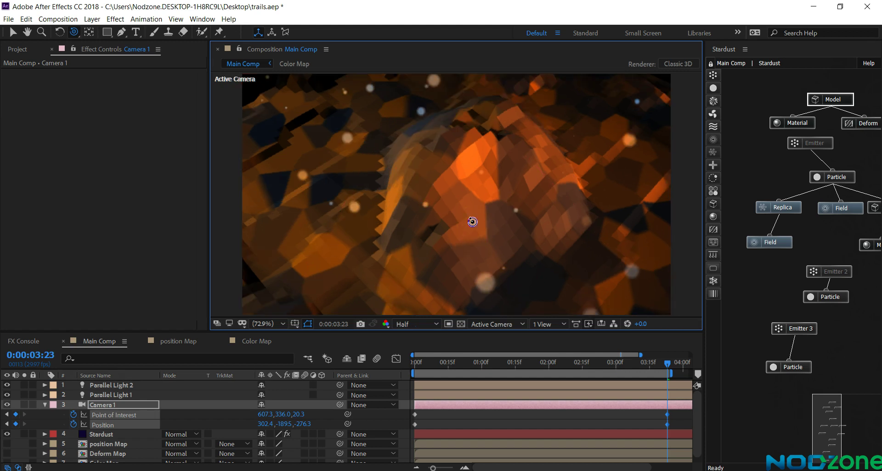
pyautogui.moveTo(472, 222)
pyautogui.mouseDown()
pyautogui.moveTo(393, 251)
pyautogui.moveTo(442, 287)
pyautogui.mouseUp()
pyautogui.click(423, 241)
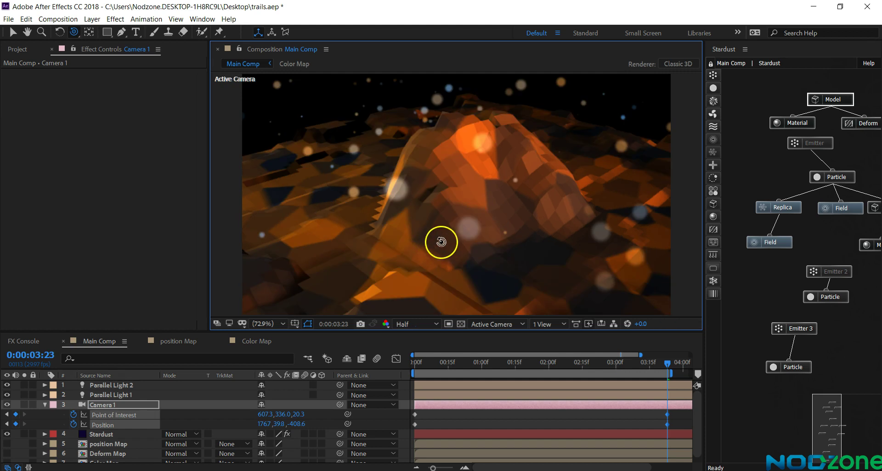
pyautogui.click(441, 245)
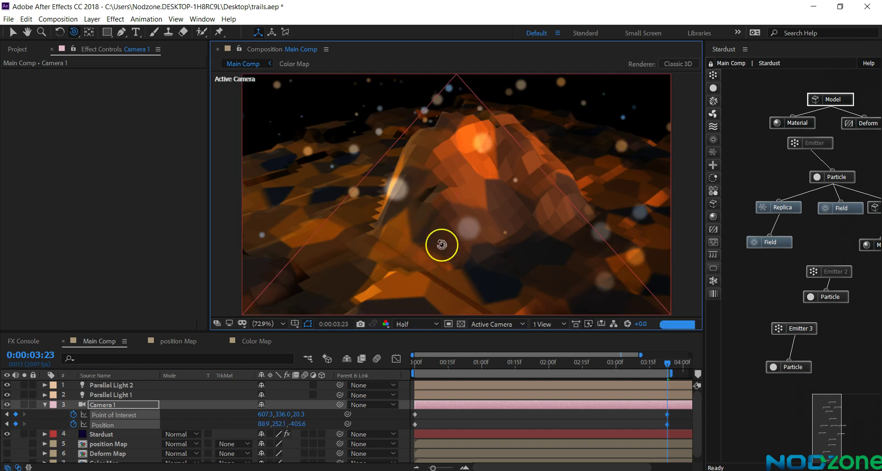
pyautogui.moveTo(442, 244); pyautogui.dragTo(490, 250)
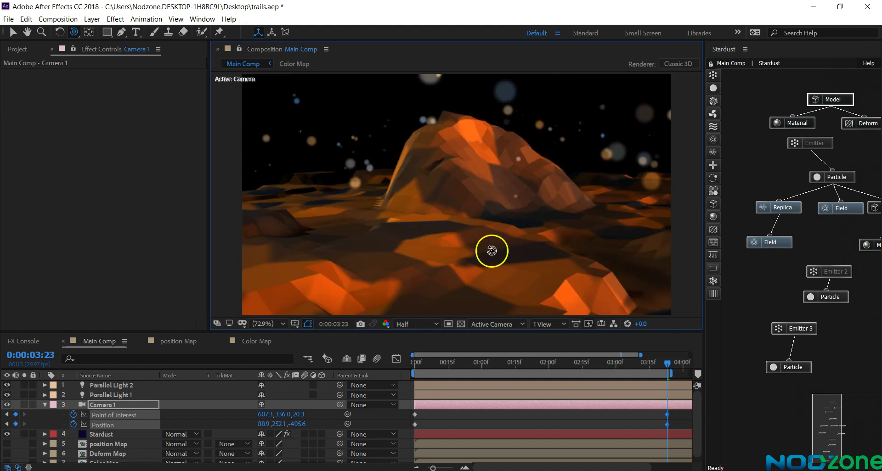
pyautogui.click(403, 256)
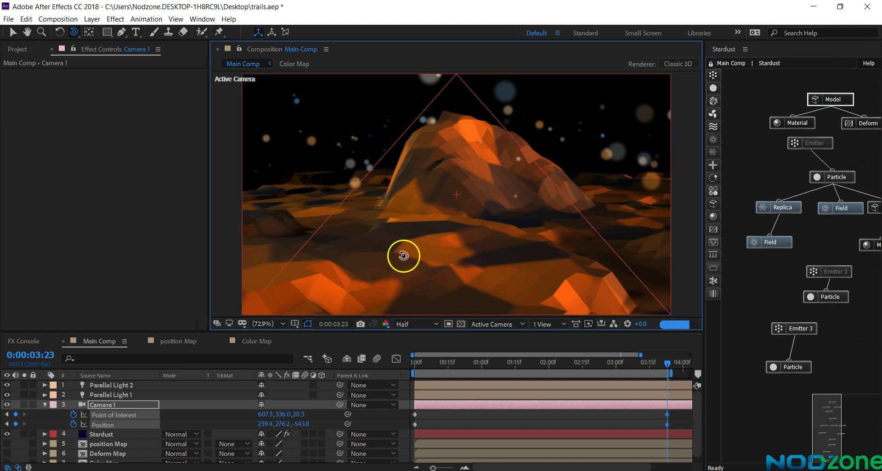
pyautogui.moveTo(403, 256); pyautogui.dragTo(452, 215)
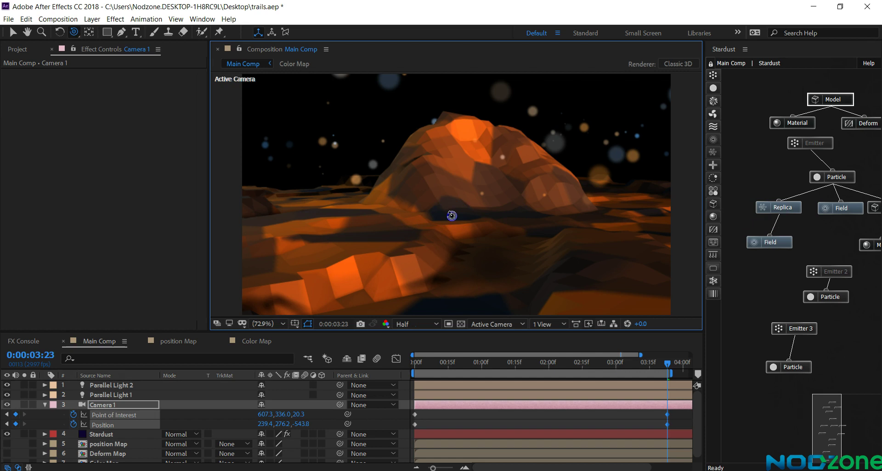
pyautogui.moveTo(452, 222); pyautogui.dragTo(452, 225)
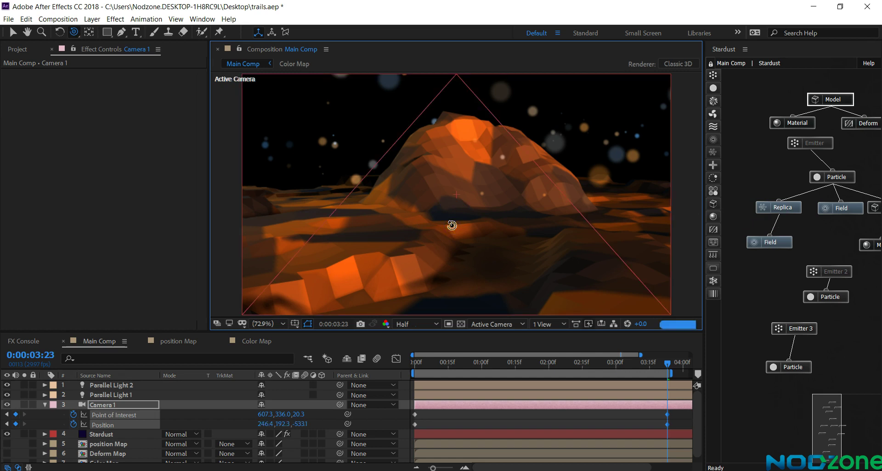
pyautogui.moveTo(496, 230); pyautogui.dragTo(501, 257)
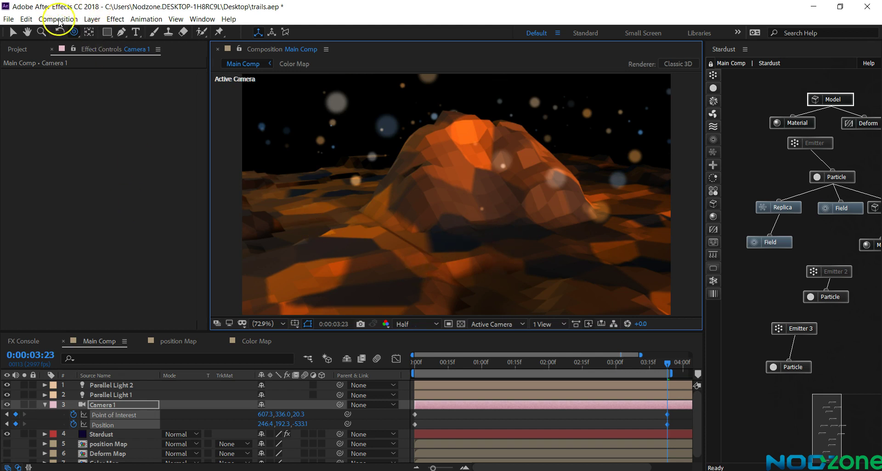
# - Create a black 1280×720 solid named Bg in Main Comp
pyautogui.click(92, 19)
pyautogui.click(104, 32)
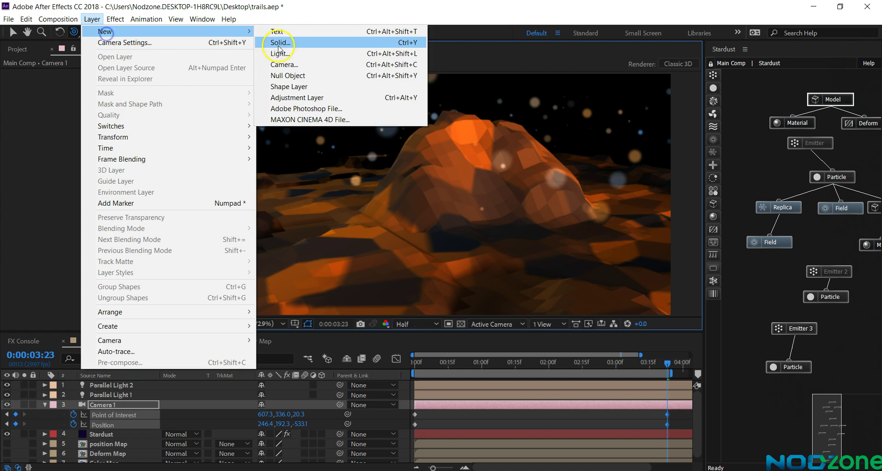
pyautogui.click(278, 43)
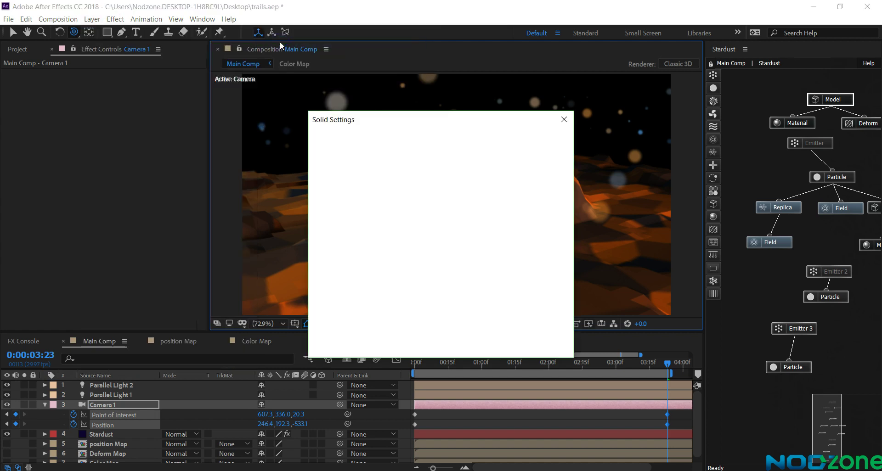
pyautogui.press('BackSpace')
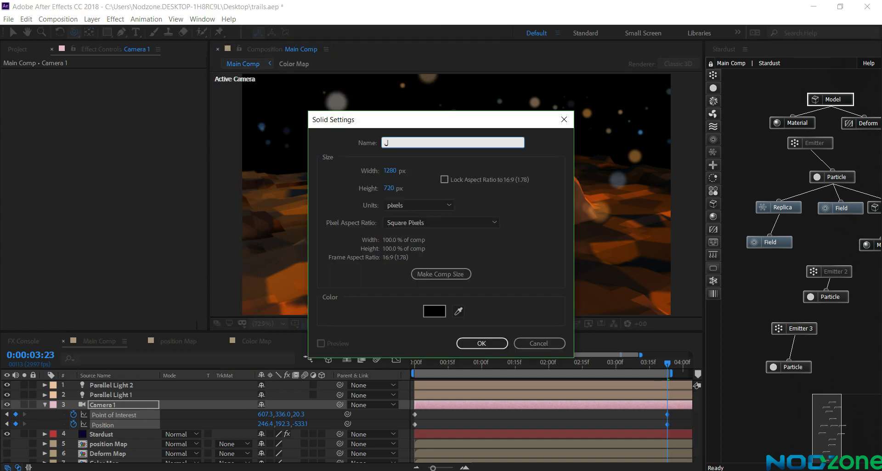
pyautogui.press('Return')
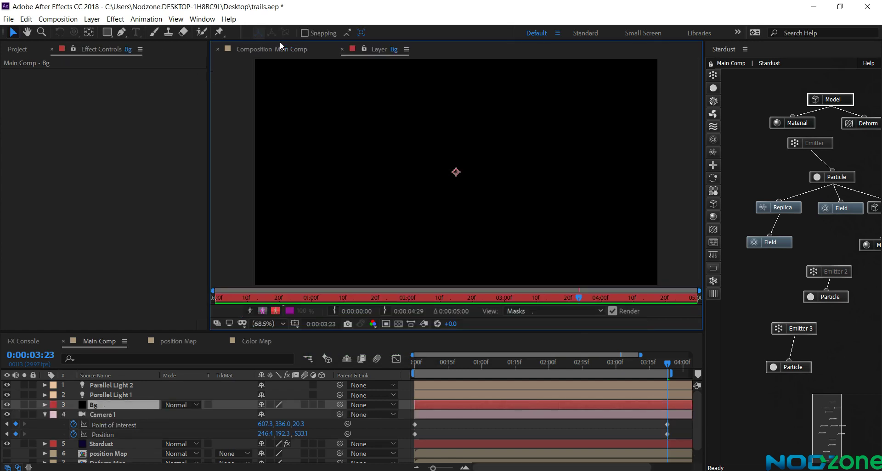
pyautogui.click(342, 49)
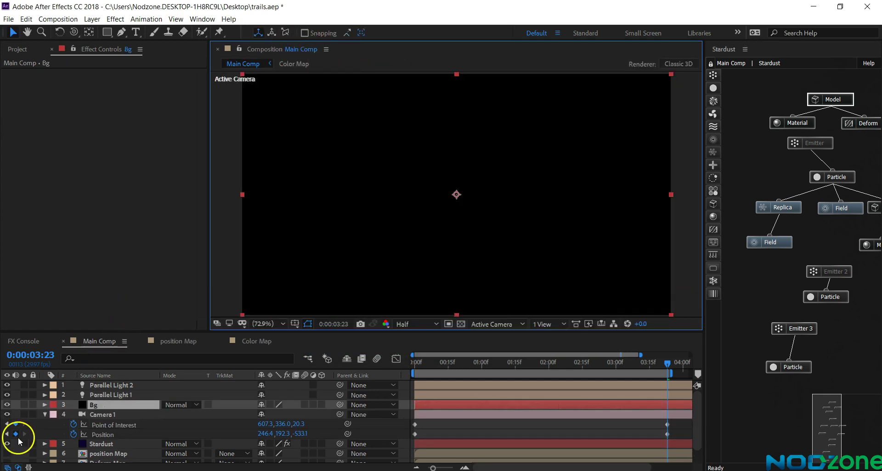
# - Apply a dark-blue-to-black Gradient Ramp to Bg and move it beneath Stardust
pyautogui.click(95, 407)
pyautogui.hotkey('ctrl', 'space')
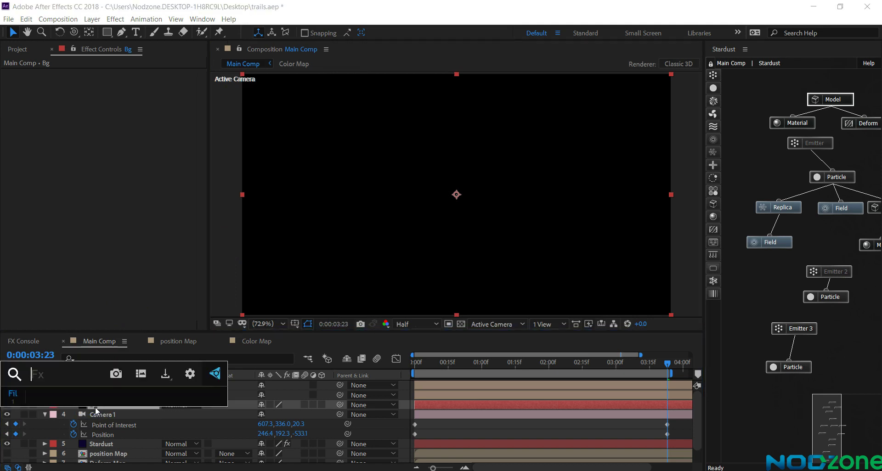
pyautogui.write('ram')
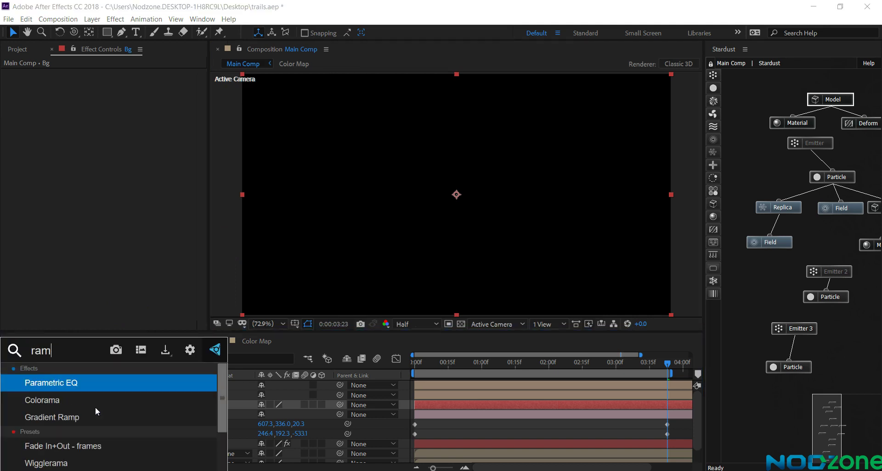
pyautogui.write('p')
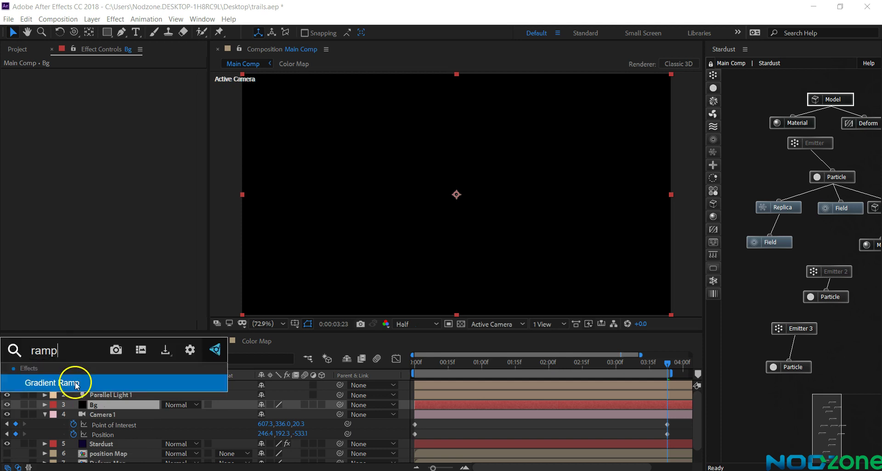
pyautogui.click(74, 382)
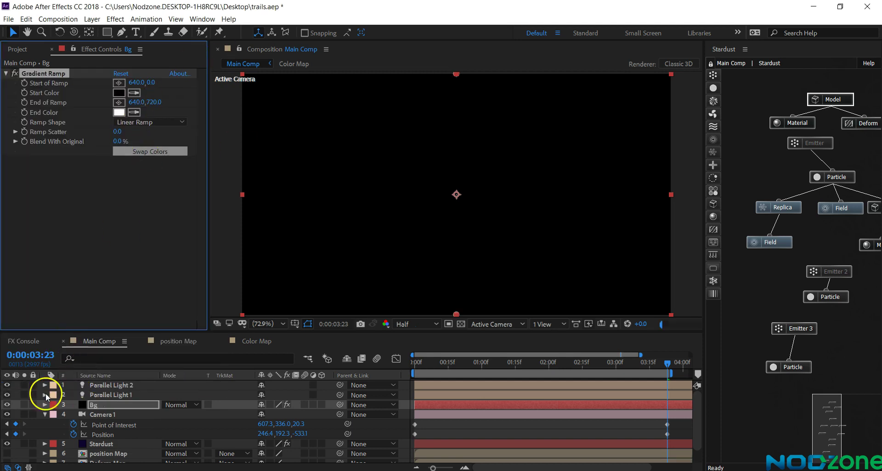
pyautogui.click(24, 405)
pyautogui.click(147, 151)
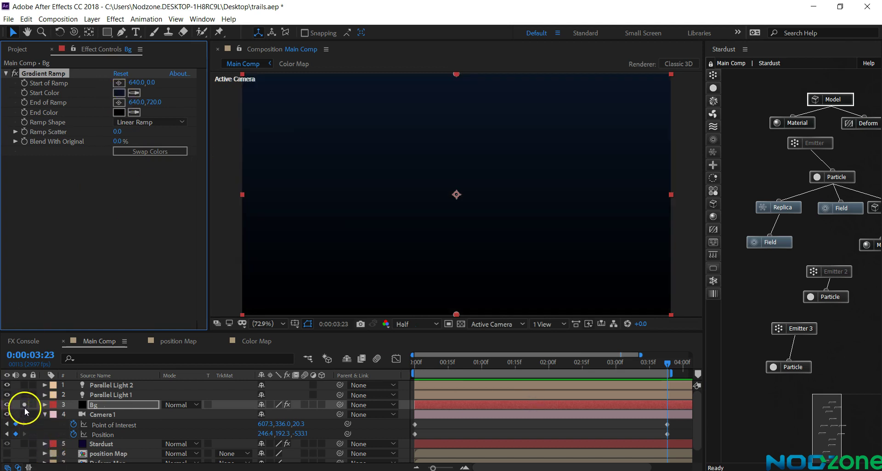
pyautogui.moveTo(98, 411)
pyautogui.mouseDown()
pyautogui.moveTo(103, 444)
pyautogui.moveTo(36, 443)
pyautogui.mouseUp()
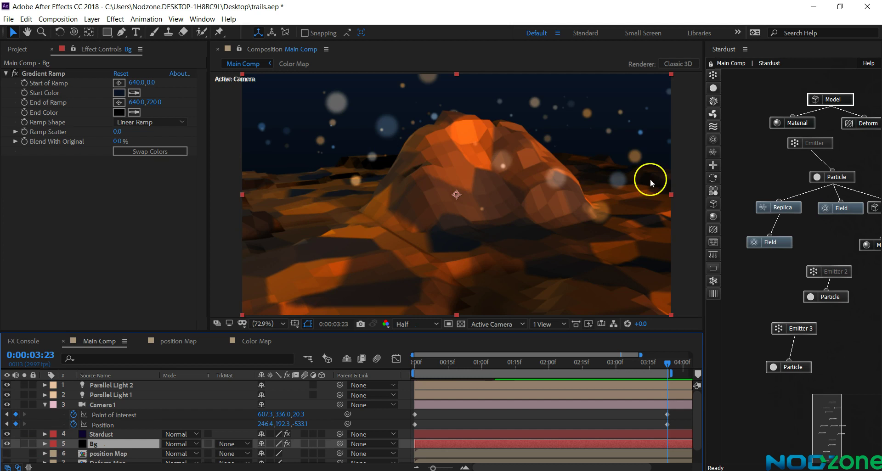
# - Set Emitter 3's particle Size to 5, Particle Feather to 59 and Opacity Random to 81
pyautogui.click(797, 368)
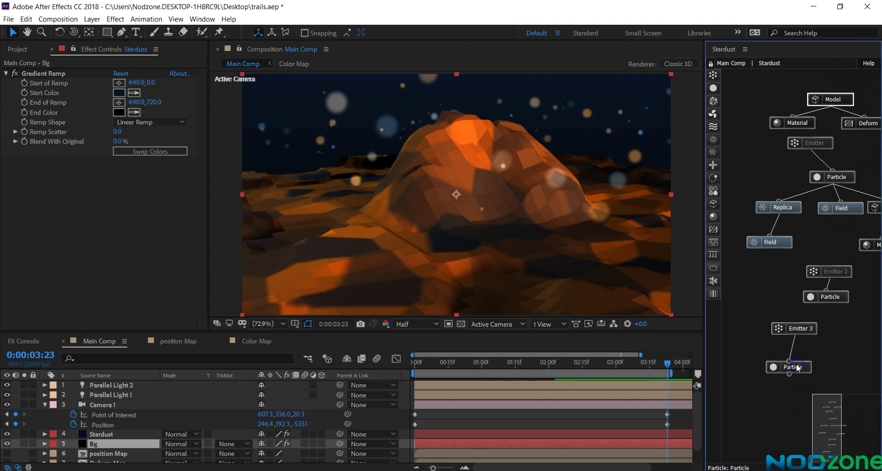
pyautogui.scroll(-5, 148, 275)
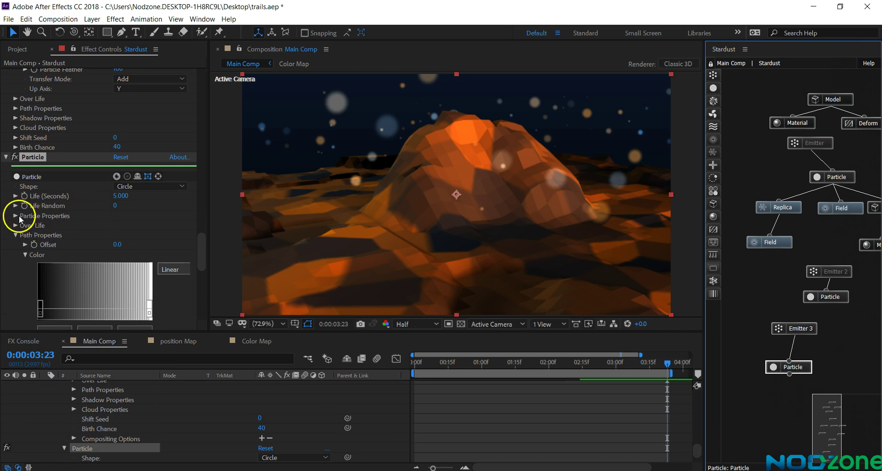
pyautogui.click(16, 216)
pyautogui.scroll(-3, 120, 250)
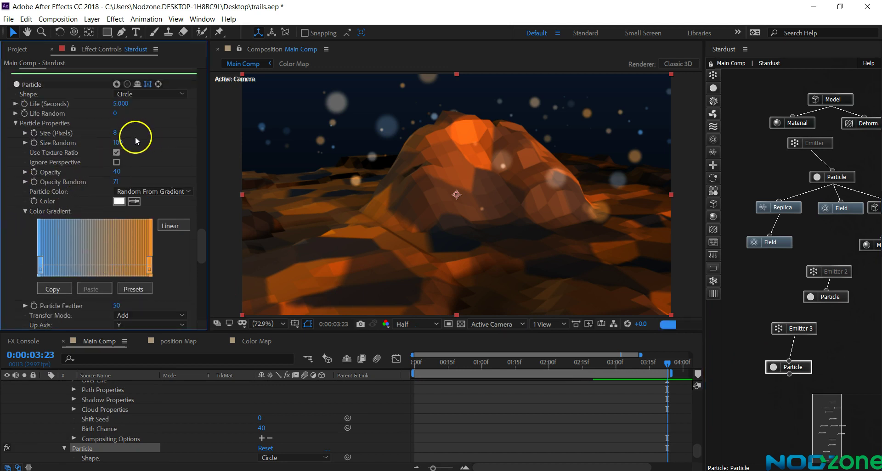
pyautogui.click(114, 133)
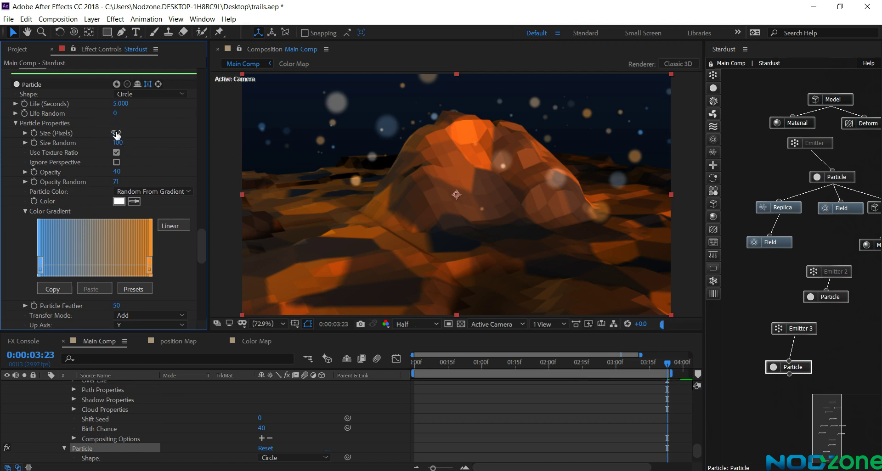
pyautogui.press('Return')
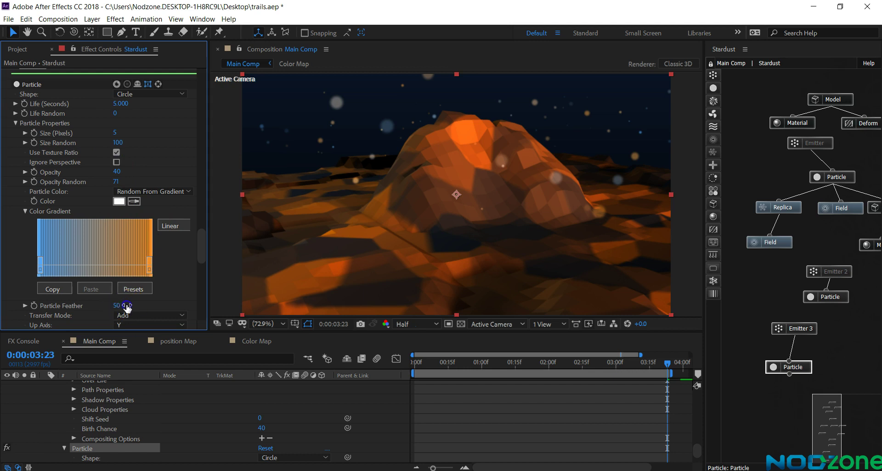
pyautogui.moveTo(130, 305); pyautogui.dragTo(130, 308)
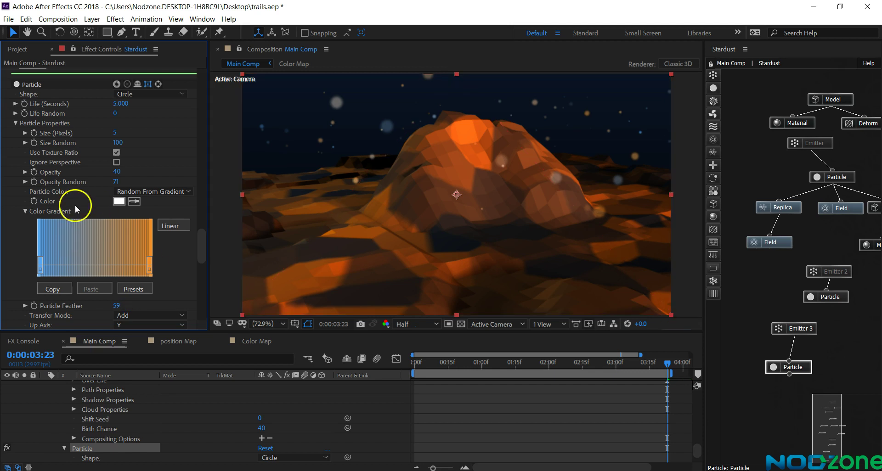
pyautogui.click(117, 182)
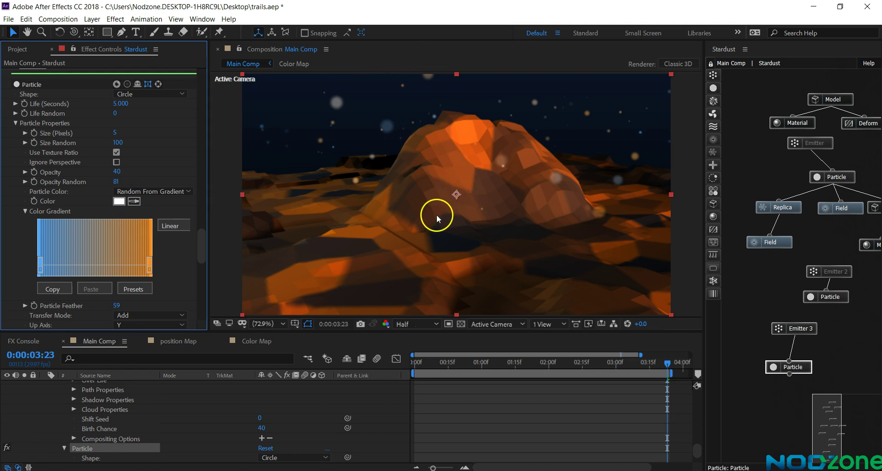
# - Collapse Stardust's properties and hide Camera 1's keyframed properties so all layers are listed
pyautogui.scroll(-4, 437, 214)
pyautogui.scroll(2, 437, 214)
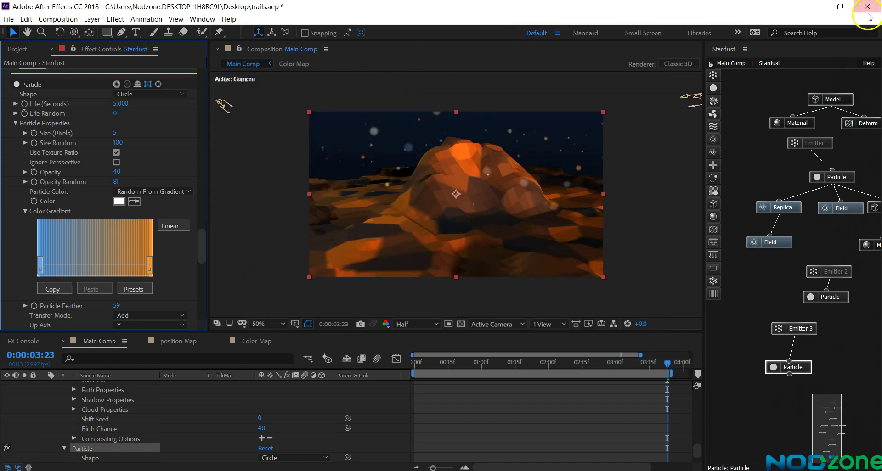
pyautogui.scroll(5, 87, 417)
pyautogui.scroll(3, 87, 417)
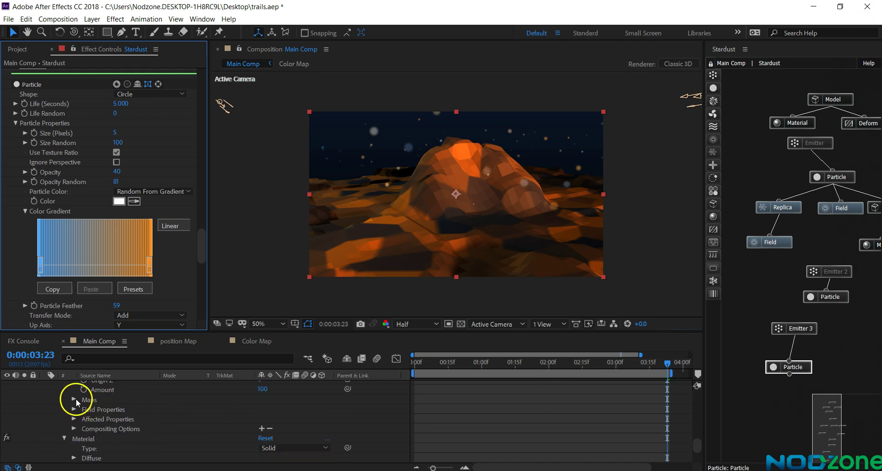
pyautogui.scroll(4, 52, 400)
pyautogui.scroll(2, 62, 395)
pyautogui.scroll(2, 60, 396)
pyautogui.scroll(2, 59, 396)
pyautogui.scroll(2, 55, 396)
pyautogui.scroll(3, 54, 392)
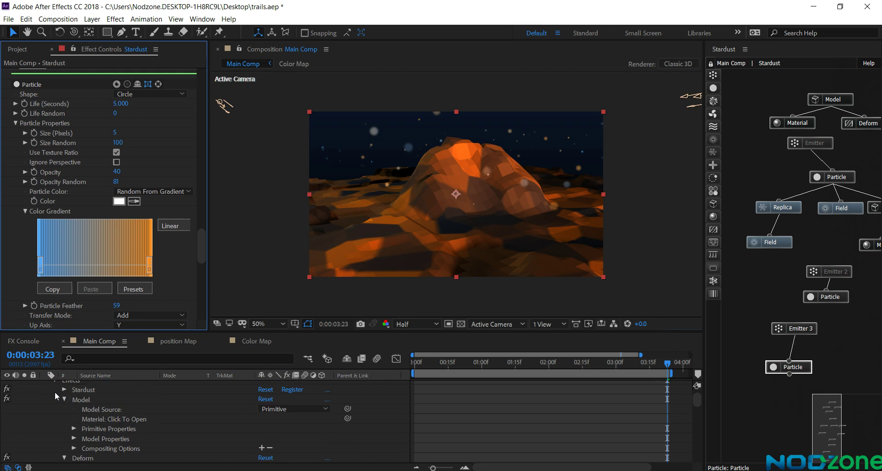
pyautogui.scroll(10, 53, 404)
pyautogui.click(44, 435)
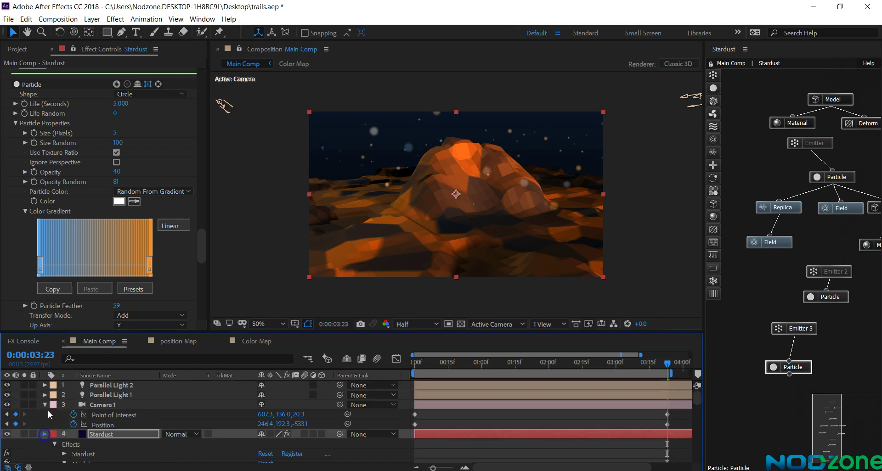
pyautogui.press('u')
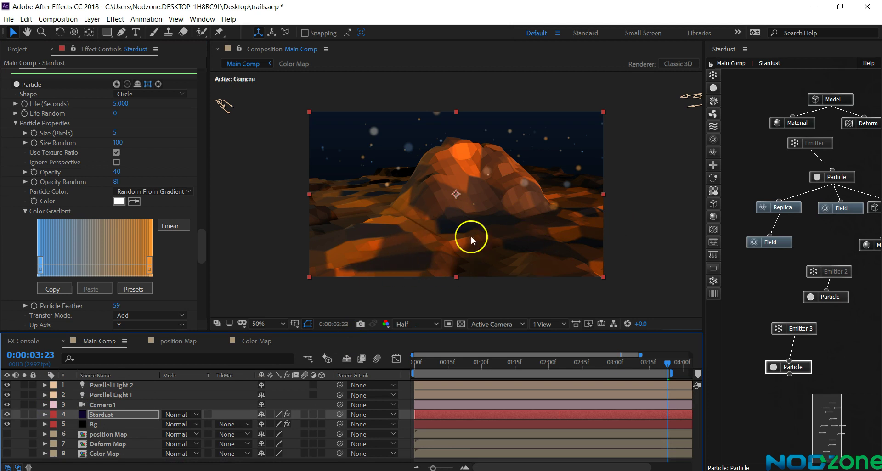
# - At 1:02, give Parallel Light 1 a pale warm orange colour
pyautogui.click(486, 362)
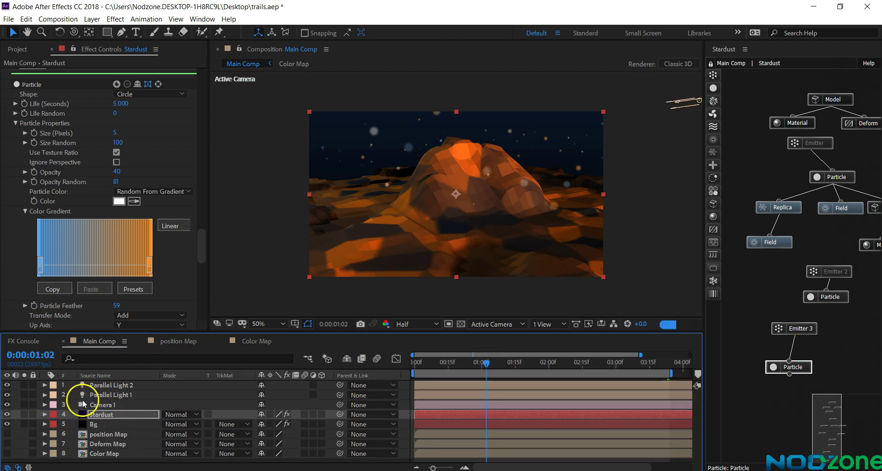
pyautogui.click(102, 396)
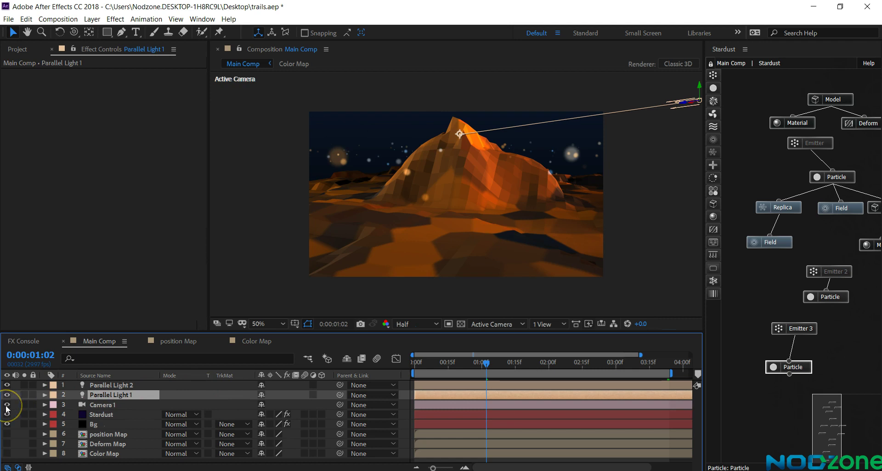
pyautogui.press('a')
pyautogui.press('a')
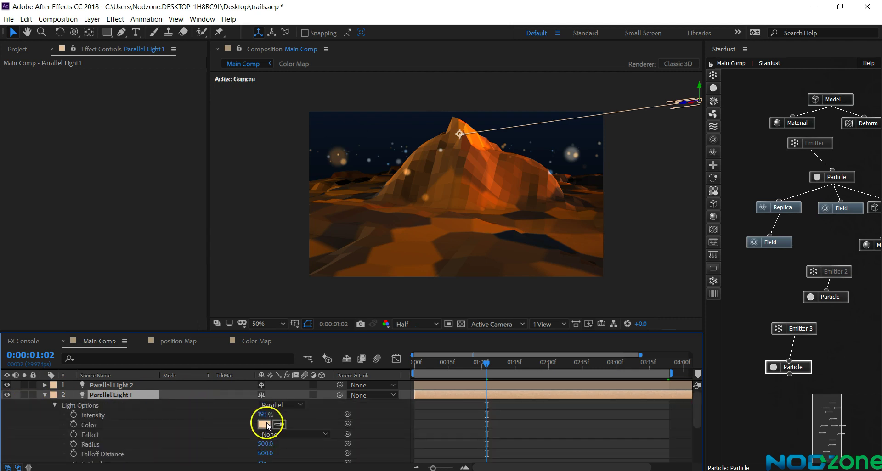
pyautogui.click(268, 425)
pyautogui.click(602, 210)
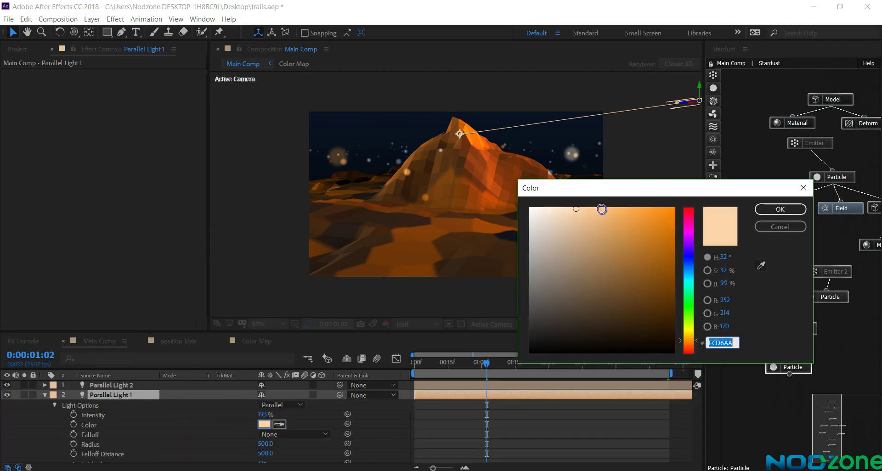
pyautogui.click(783, 209)
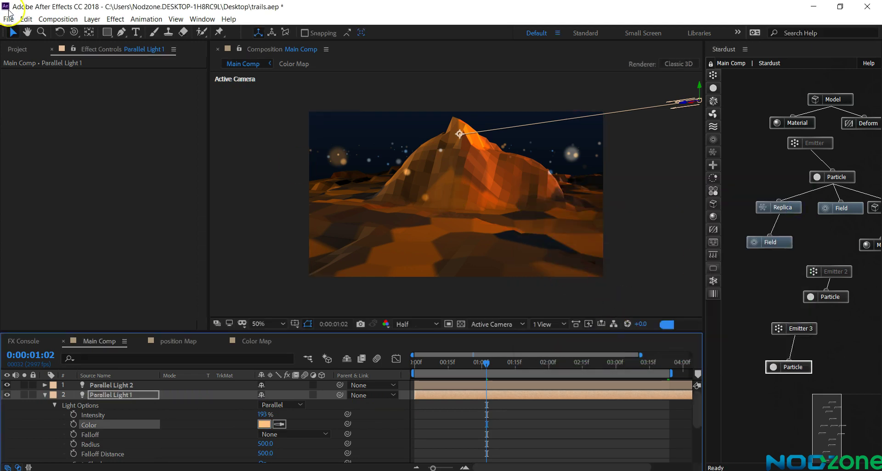
pyautogui.click(13, 33)
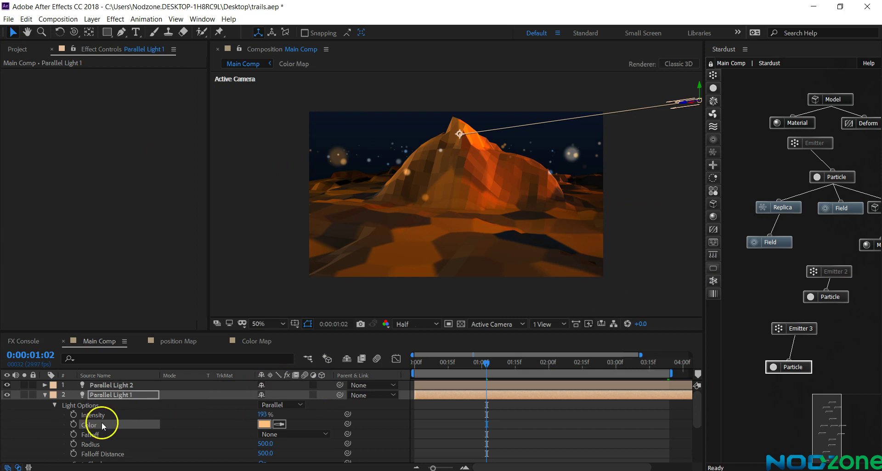
# - Change the light colour to the deeper orange F5B266
pyautogui.click(110, 385)
pyautogui.press('a')
pyautogui.press('a')
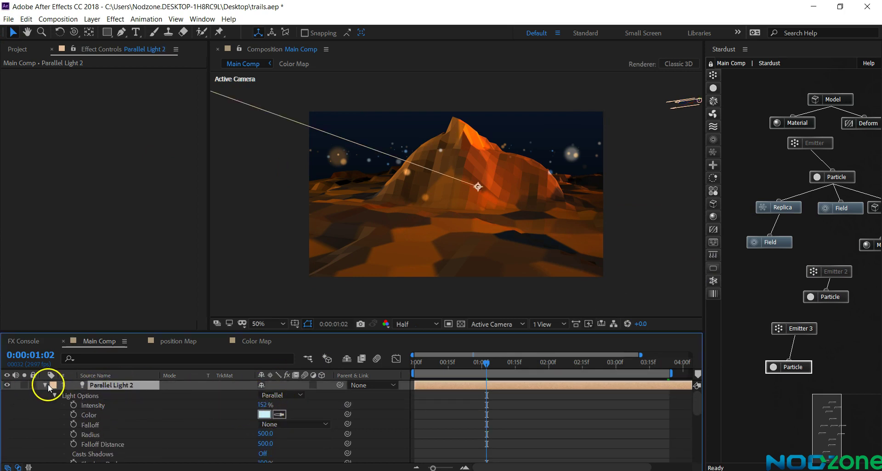
pyautogui.click(264, 424)
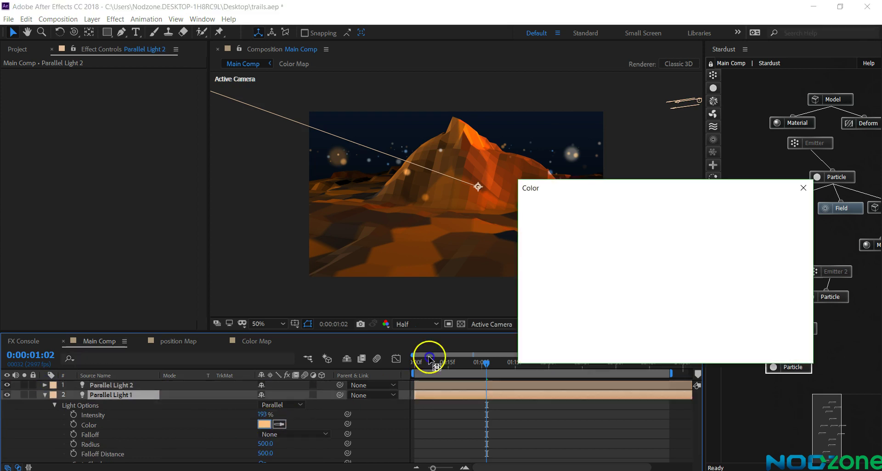
pyautogui.click(614, 213)
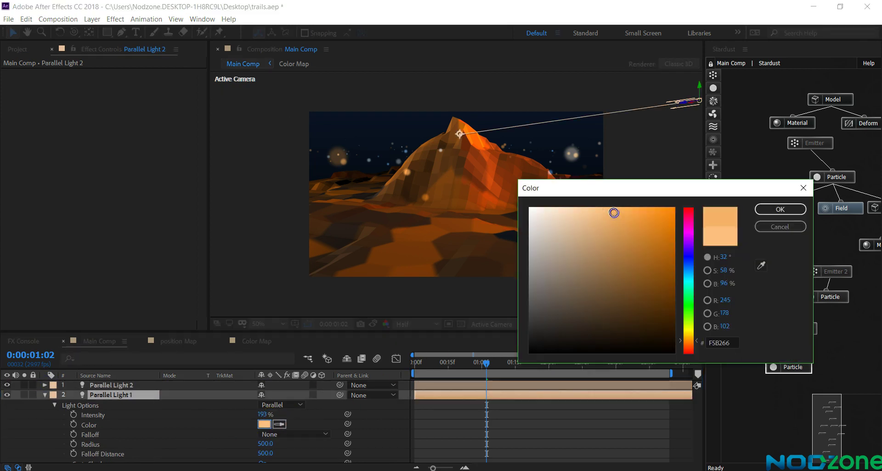
pyautogui.click(780, 211)
pyautogui.click(822, 143)
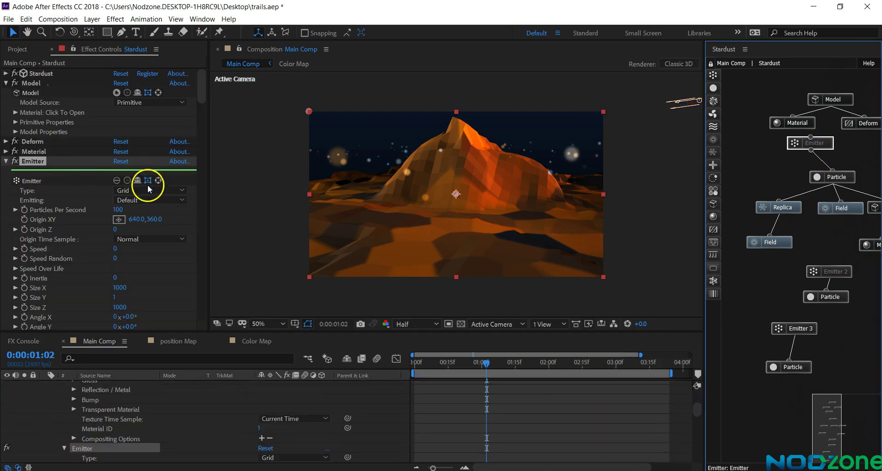
# - Select Stardust's Emitter 2 node and switch that emitter on in Effect Controls
pyautogui.click(122, 275)
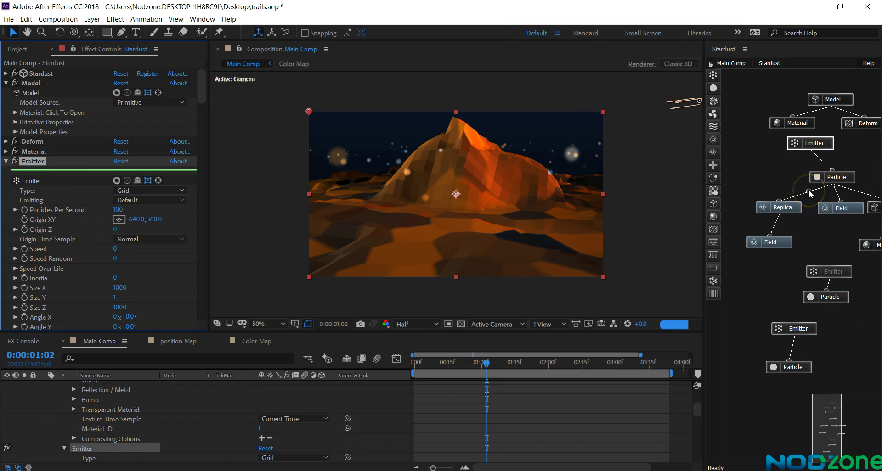
pyautogui.click(819, 272)
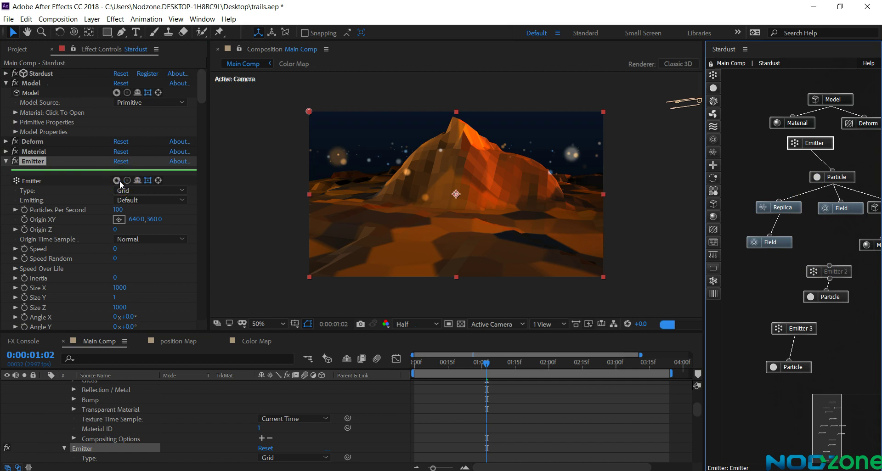
pyautogui.click(822, 275)
pyautogui.click(157, 265)
pyautogui.scroll(-1, 106, 321)
pyautogui.click(147, 325)
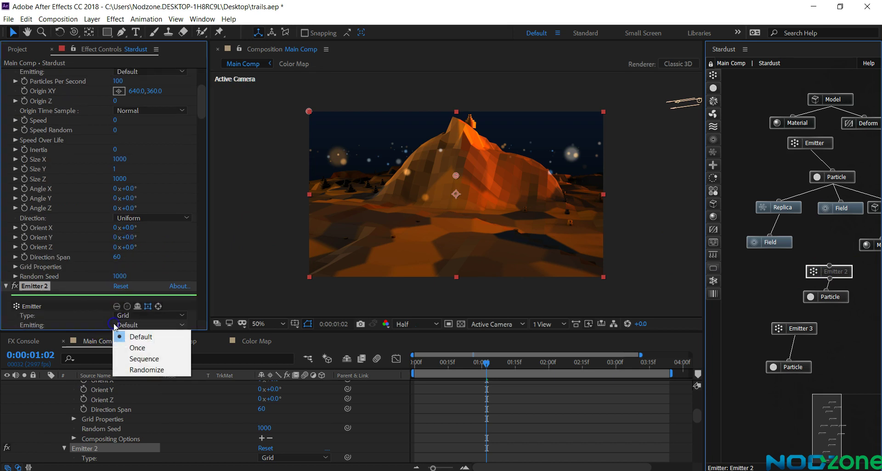
pyautogui.click(116, 311)
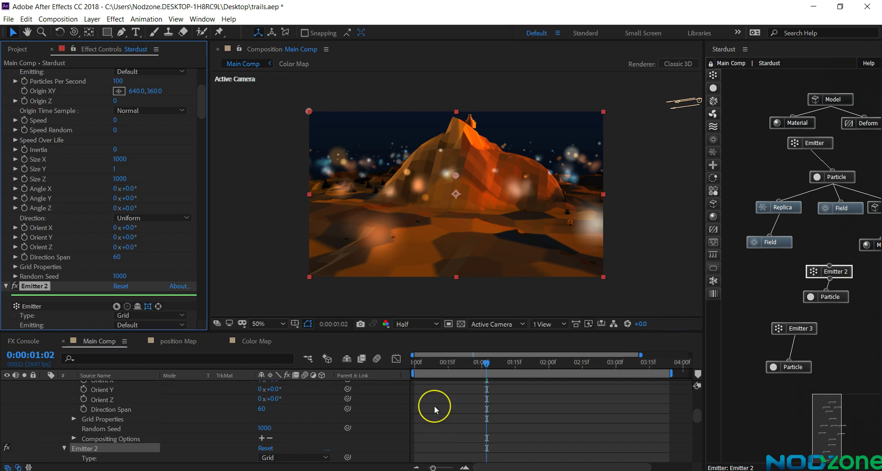
pyautogui.scroll(-5, 434, 407)
pyautogui.scroll(-5, 434, 406)
pyautogui.scroll(-5, 435, 407)
pyautogui.scroll(-3, 434, 407)
pyautogui.scroll(3, 434, 349)
pyautogui.scroll(3, 424, 440)
pyautogui.scroll(3, 427, 440)
pyautogui.scroll(10, 428, 438)
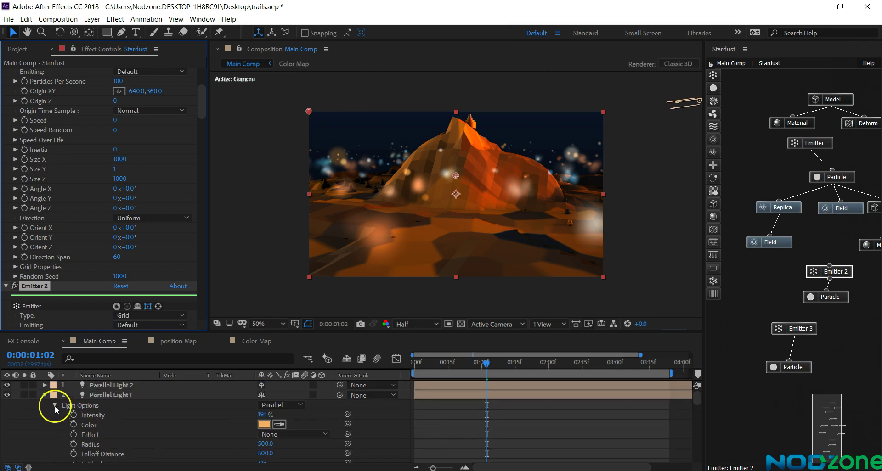
# - Collapse Parallel Light 1 and show Camera 1's keyframes at frame zero
pyautogui.click(45, 395)
pyautogui.scroll(-3, 112, 420)
pyautogui.scroll(3, 113, 407)
pyautogui.click(113, 406)
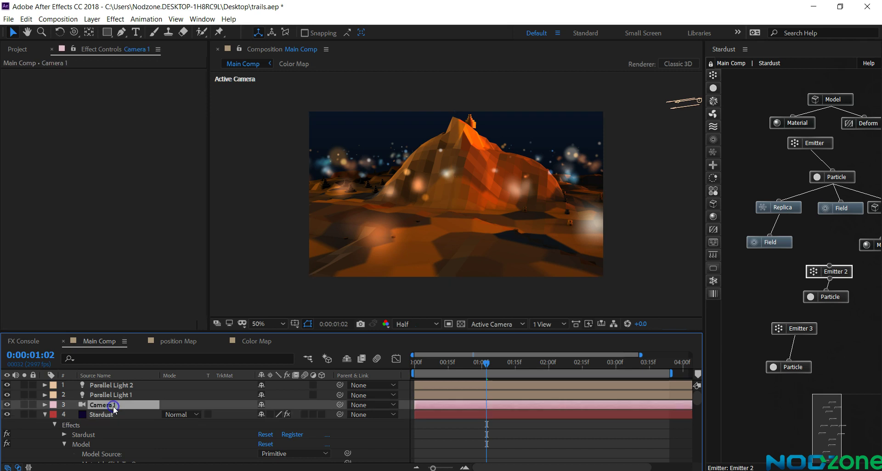
pyautogui.press('u')
pyautogui.press('Home')
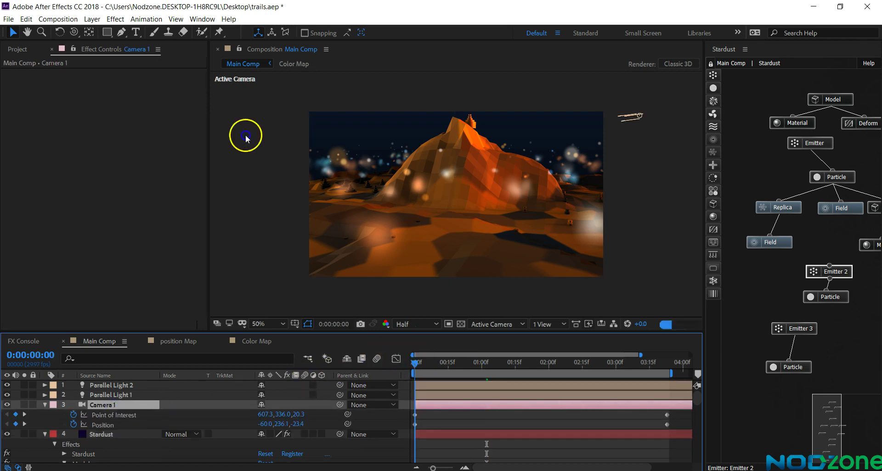
# - Pull Camera 1 back from the mountain with Track Z, then orbit it slightly
pyautogui.click(76, 32)
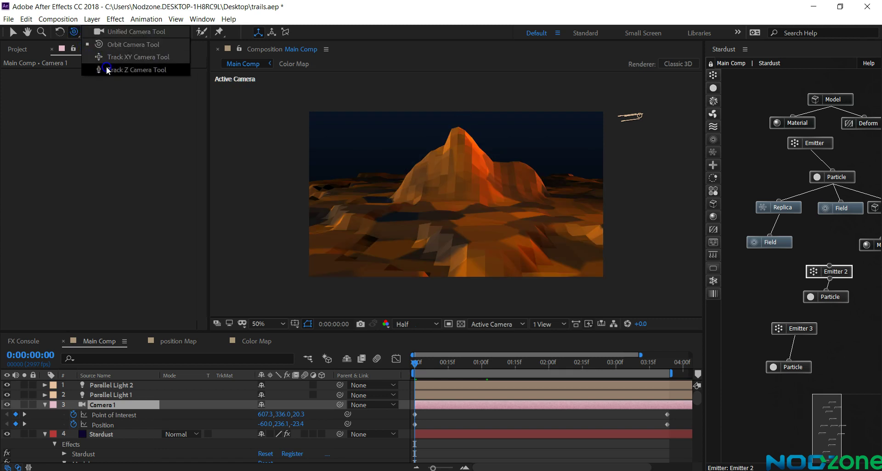
pyautogui.moveTo(77, 34); pyautogui.dragTo(106, 66)
pyautogui.moveTo(453, 195); pyautogui.dragTo(443, 275)
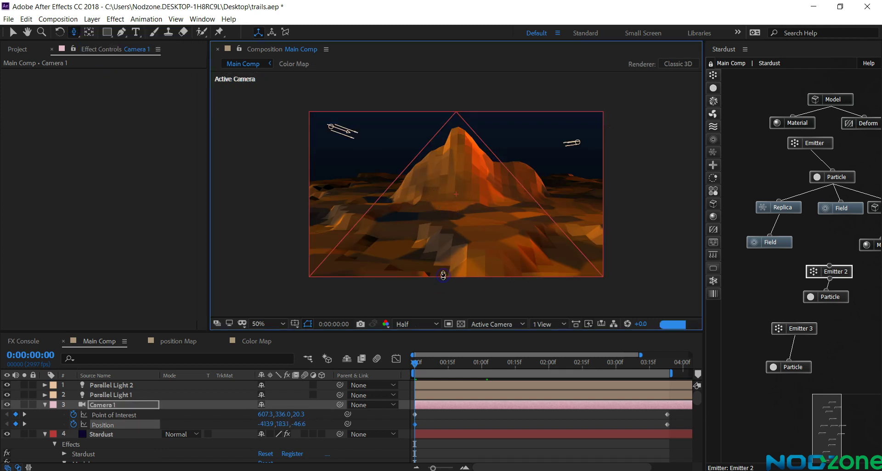
pyautogui.moveTo(500, 163); pyautogui.dragTo(459, 223)
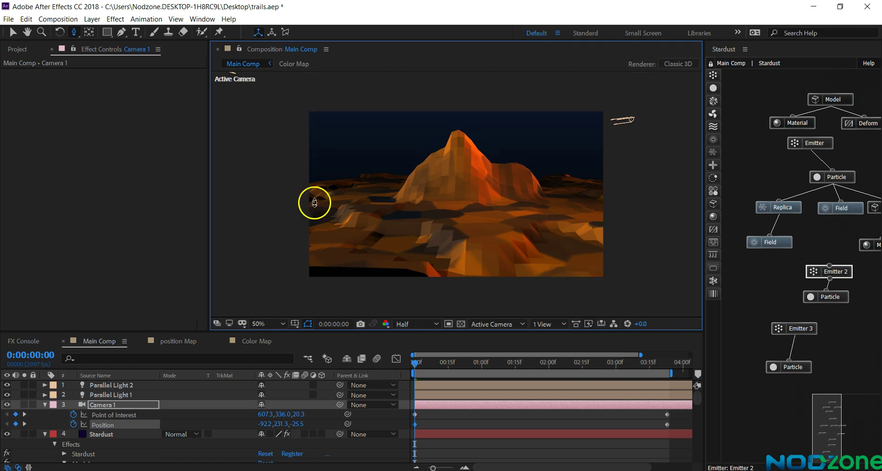
pyautogui.moveTo(74, 33); pyautogui.dragTo(106, 41)
pyautogui.moveTo(400, 225); pyautogui.dragTo(401, 232)
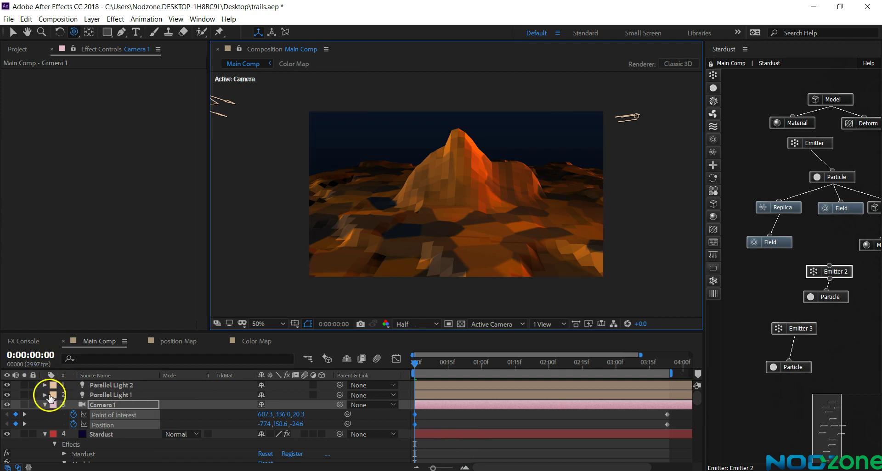
# - Check the camera at 0:00:01:06 and 0:00:02:05, where Position reads 108.9, 178.0, -3171
pyautogui.click(495, 365)
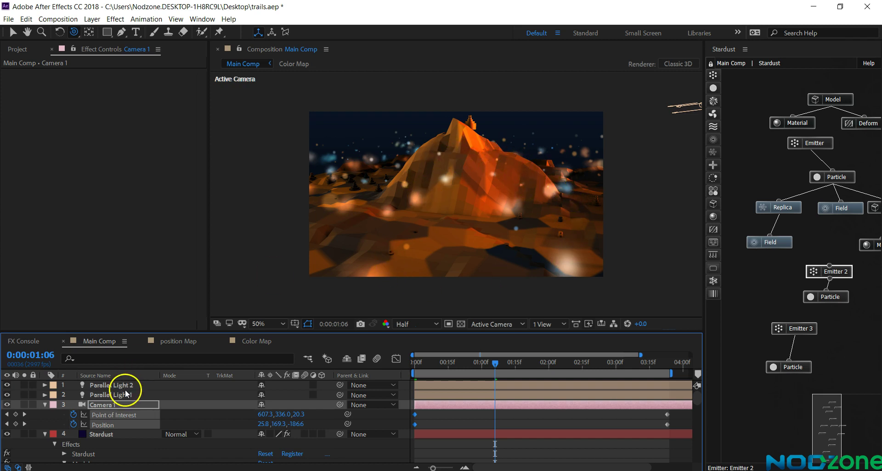
pyautogui.scroll(1, 472, 257)
pyautogui.scroll(1, 437, 257)
pyautogui.scroll(-1, 437, 262)
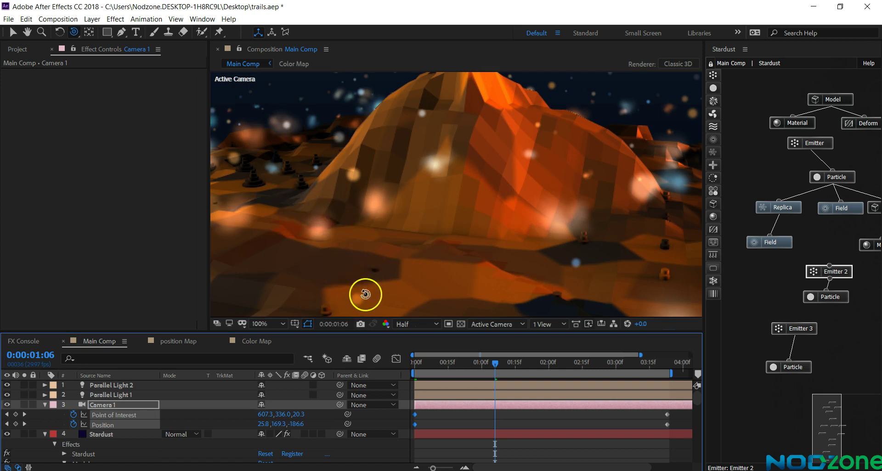
pyautogui.click(561, 365)
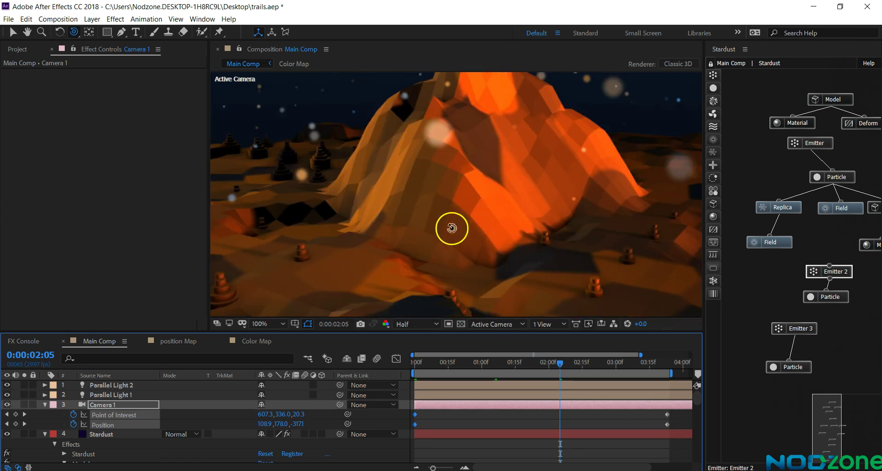
pyautogui.scroll(-2, 350, 237)
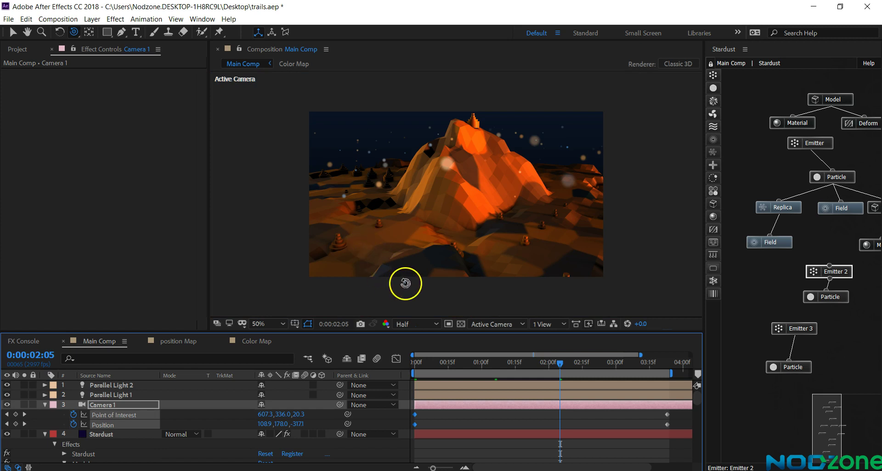
# - Lower Parallel Light 1's Shadow Darkness to 77%
pyautogui.click(110, 396)
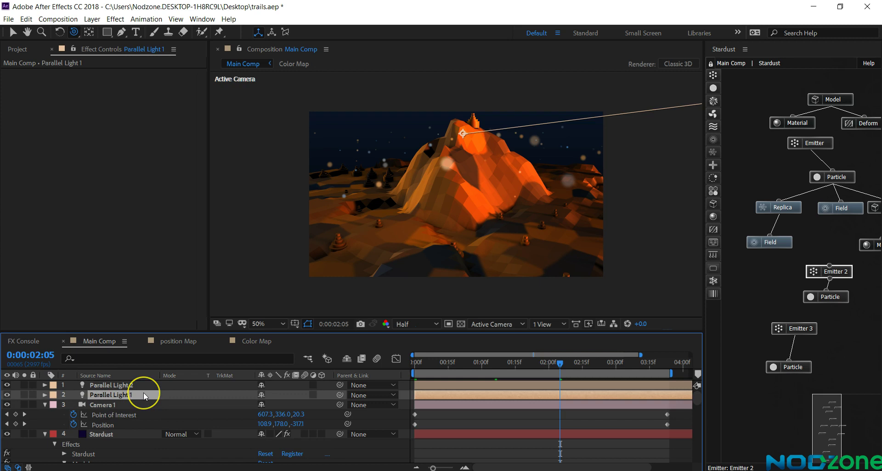
pyautogui.press('a')
pyautogui.press('a')
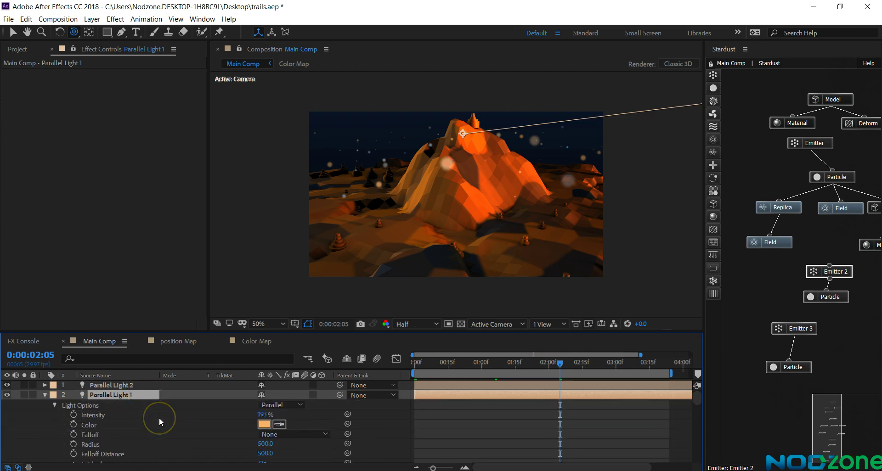
pyautogui.scroll(-3, 159, 417)
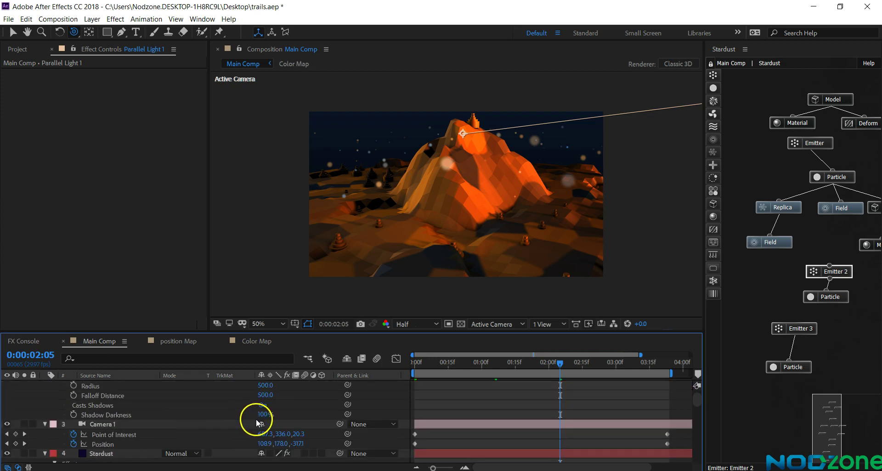
pyautogui.moveTo(262, 415); pyautogui.dragTo(253, 419)
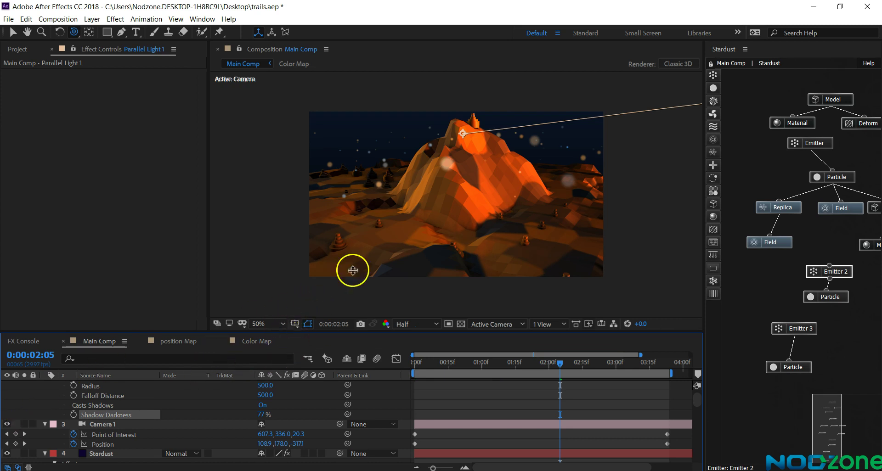
# - Set the viewer magnification to Fit up to 100% and start the preview
pyautogui.press('/')
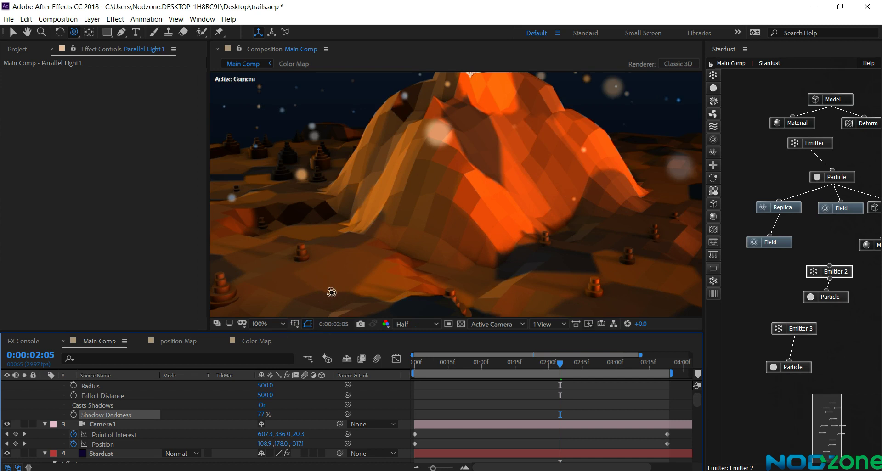
pyautogui.press(',')
pyautogui.click(281, 324)
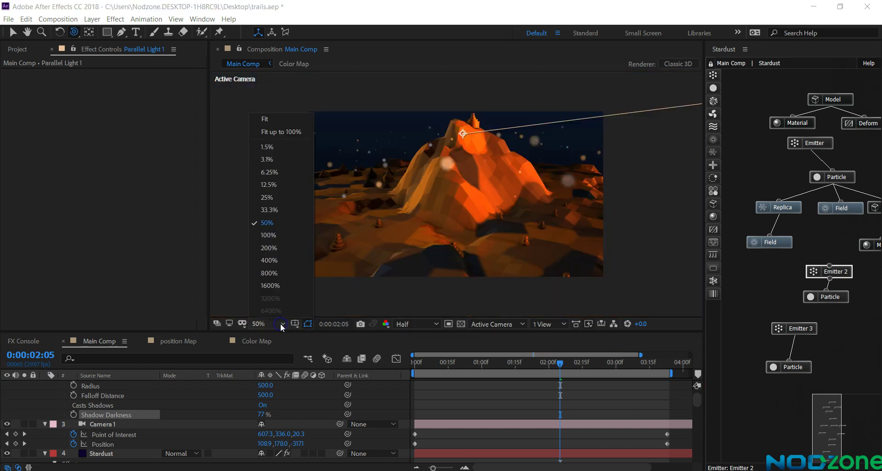
pyautogui.click(281, 132)
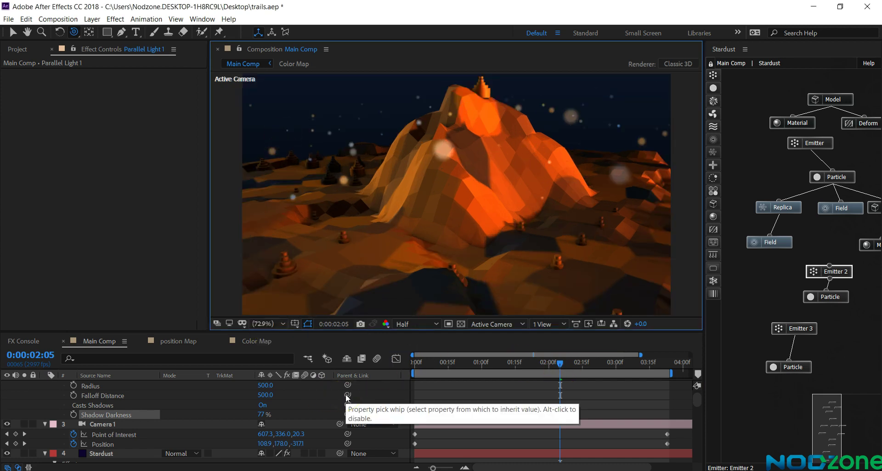
pyautogui.press('space')
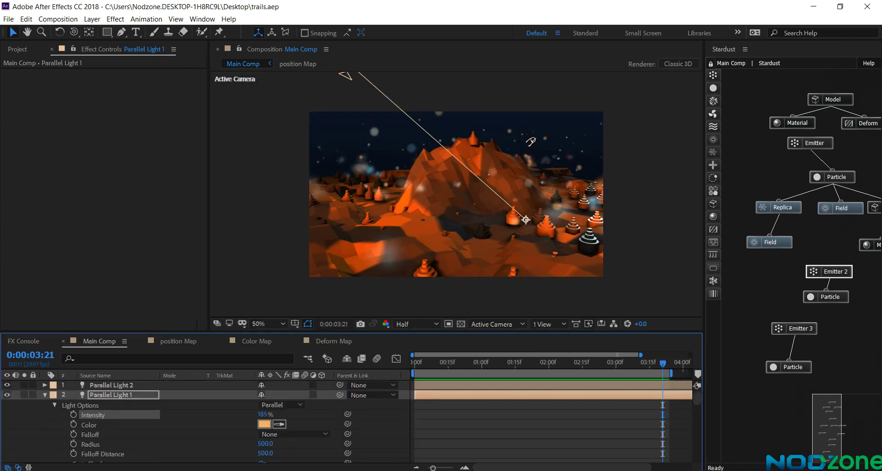
# - Play the Main Comp preview of Camera 1 sweeping around the bokeh-lit mountain
pyautogui.press('space')
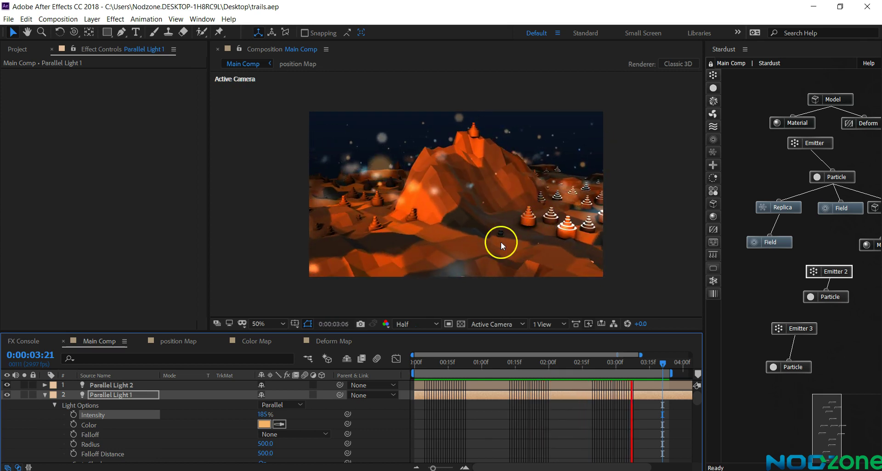
# - Stop the preview and give the Deform Map comp's bottom Cell Pattern layer Size 90, back in Main Comp
pyautogui.click(644, 367)
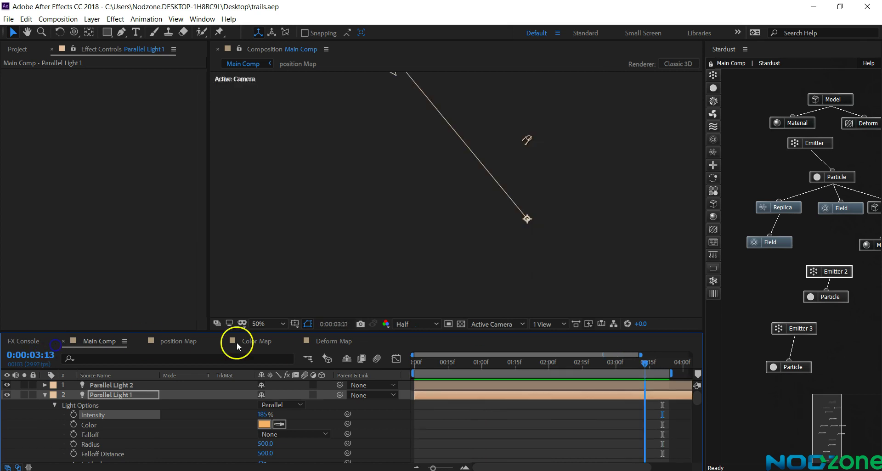
pyautogui.click(335, 345)
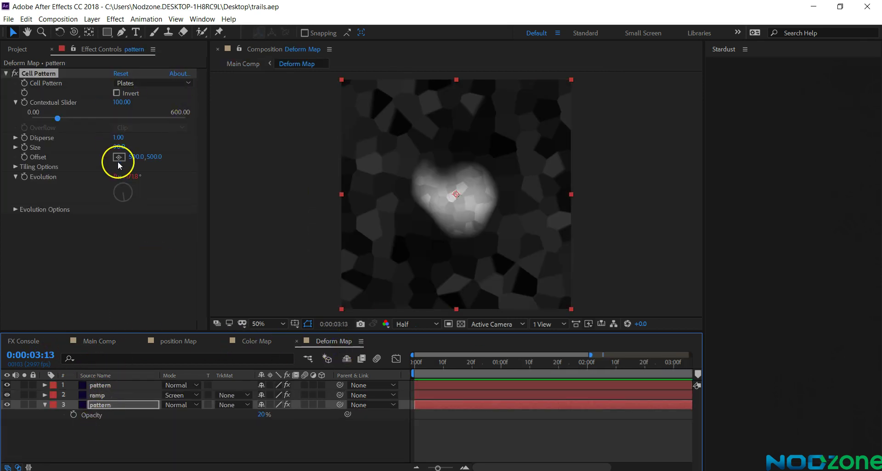
pyautogui.click(114, 385)
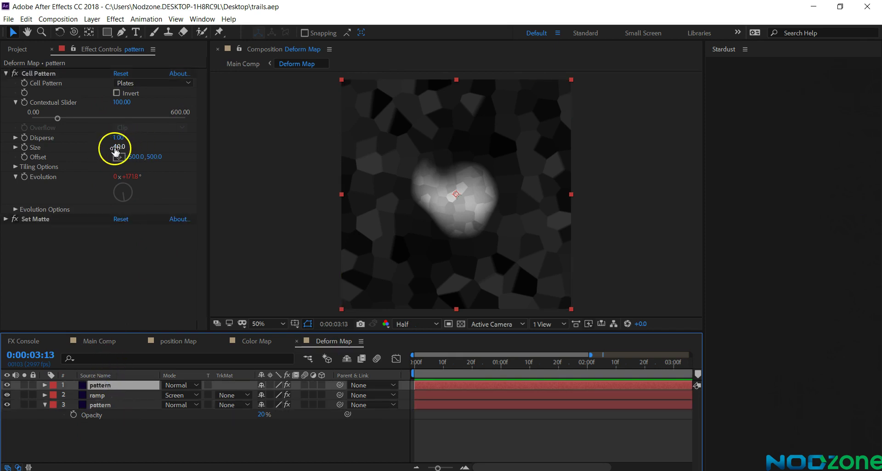
pyautogui.click(125, 405)
pyautogui.moveTo(121, 147); pyautogui.dragTo(121, 151)
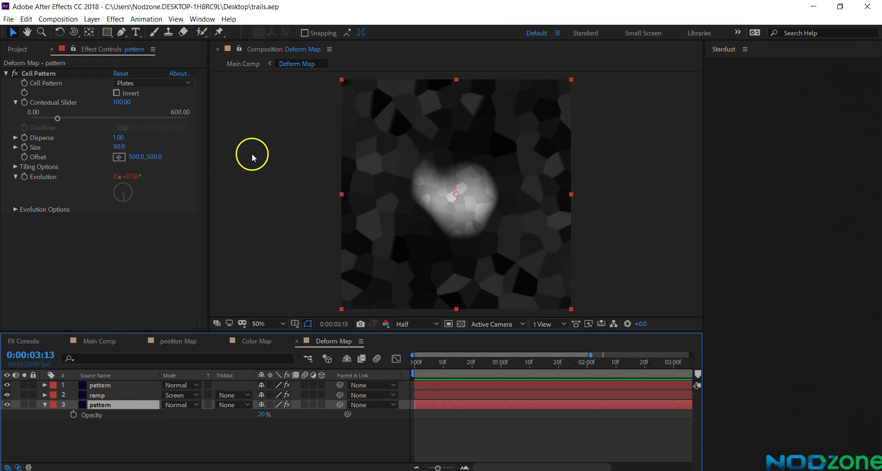
pyautogui.click(104, 342)
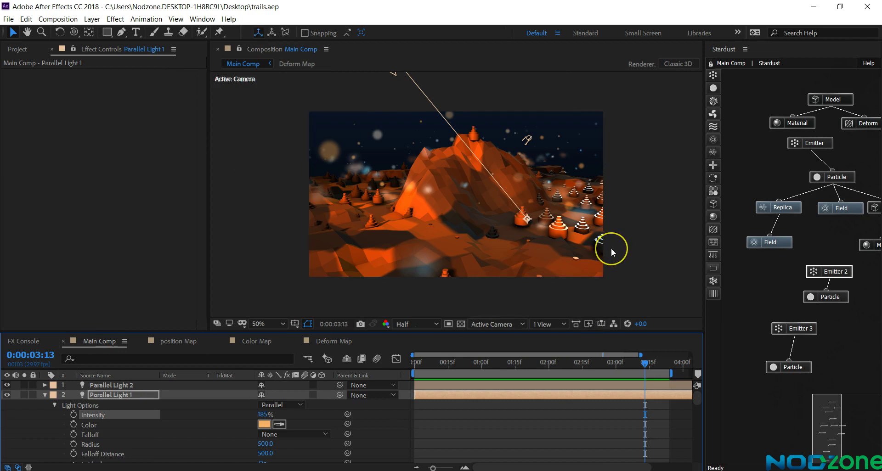
# - Preview Main Comp from the start to check the mountain with the enlarged deform cells
pyautogui.press('space')
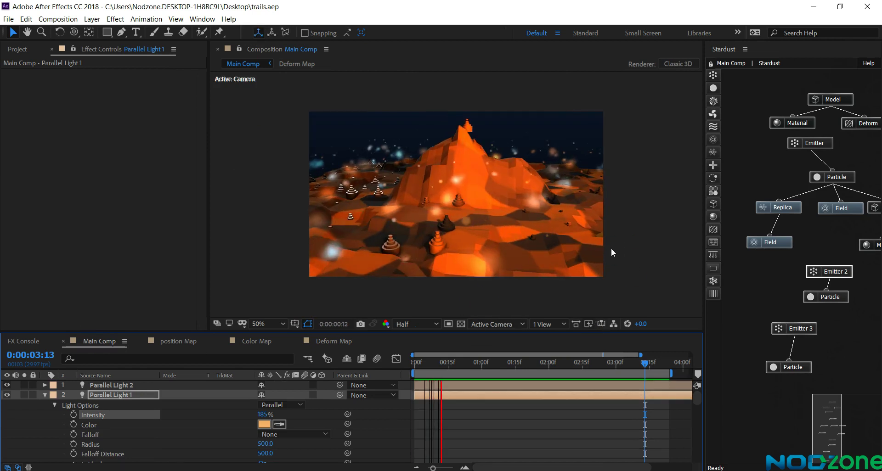